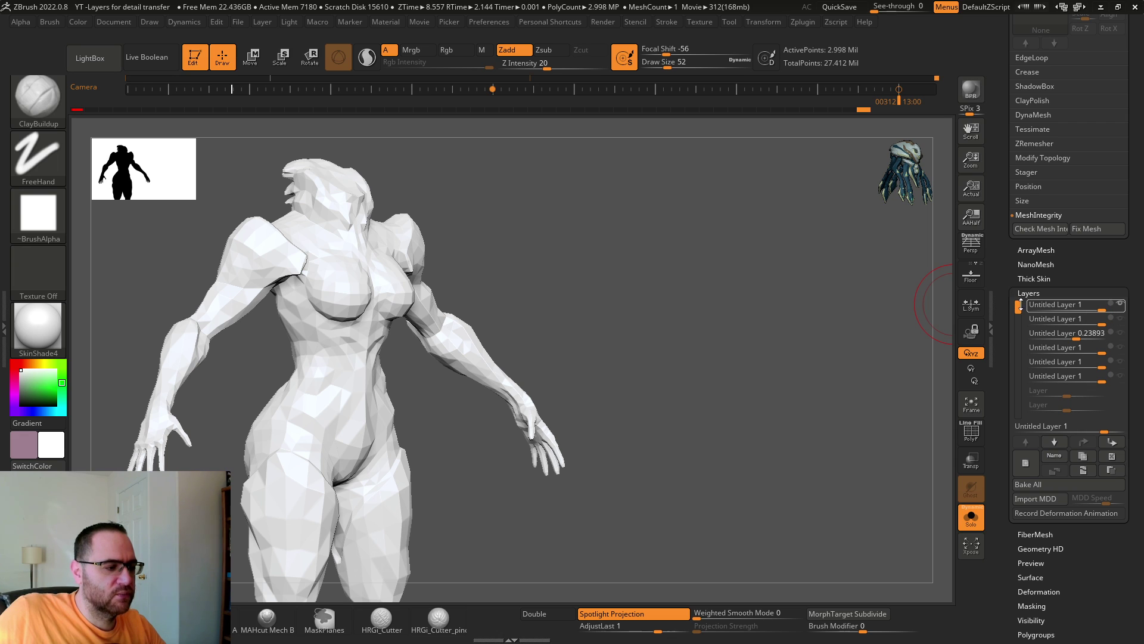
Hide and reshow the top layer on the body mesh to compare the sculpted form with the low-poly base
mouse_move(719, 297)
mouse_down()
mouse_move(774, 301)
mouse_move(691, 301)
mouse_move(735, 301)
mouse_move(728, 293)
mouse_up()
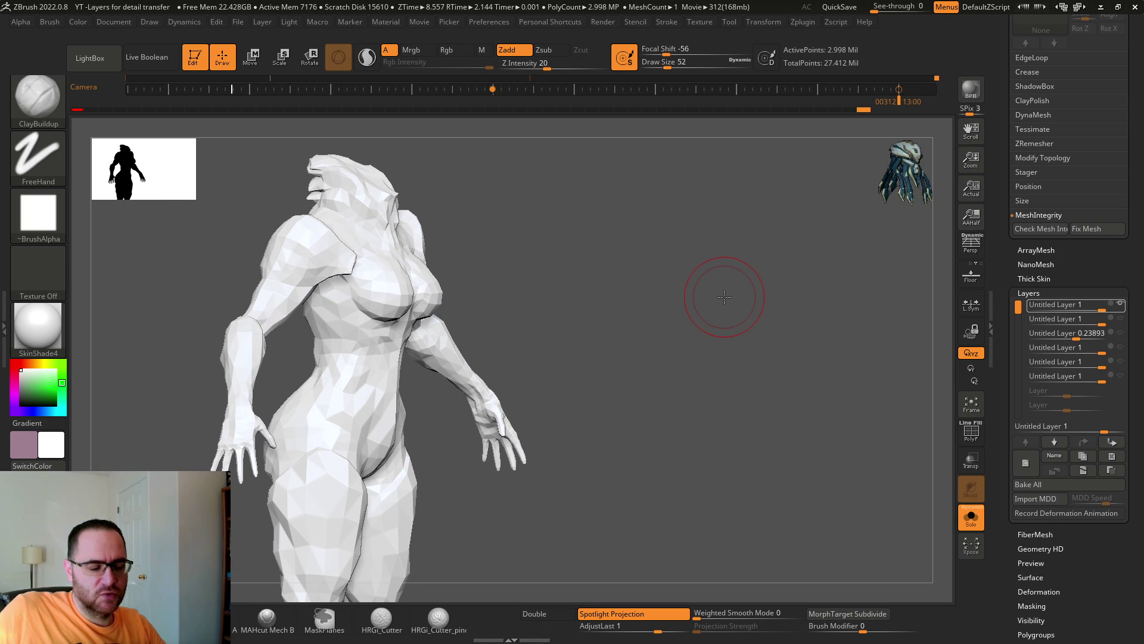
click(1119, 304)
mouse_move(817, 297)
mouse_down()
mouse_move(753, 296)
mouse_move(779, 310)
mouse_move(662, 243)
mouse_move(721, 273)
mouse_up()
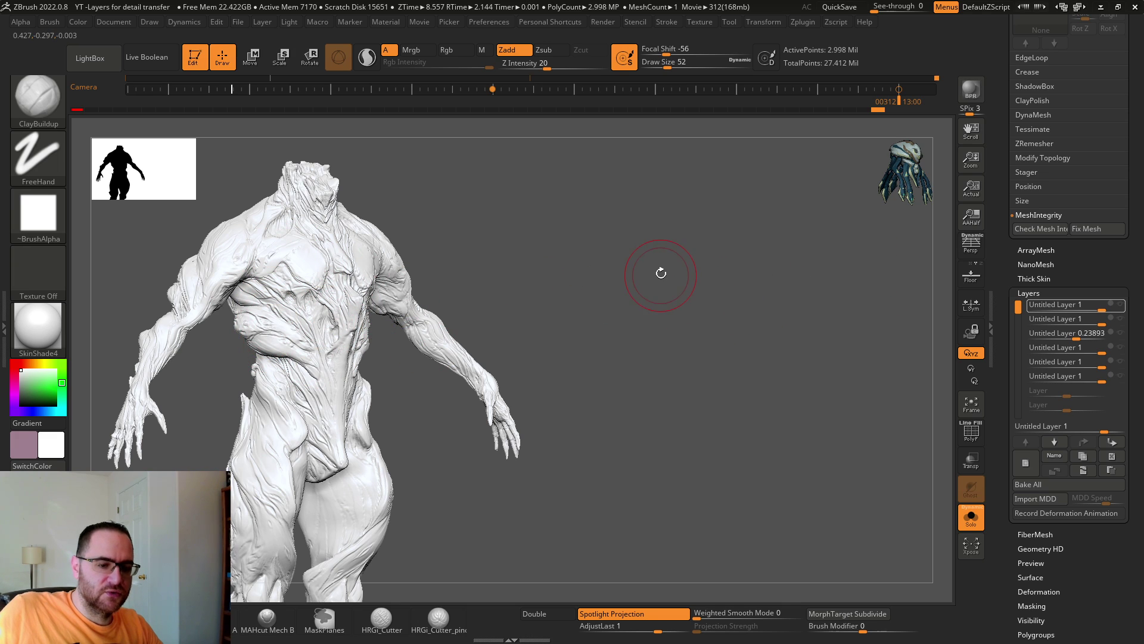
click(1120, 303)
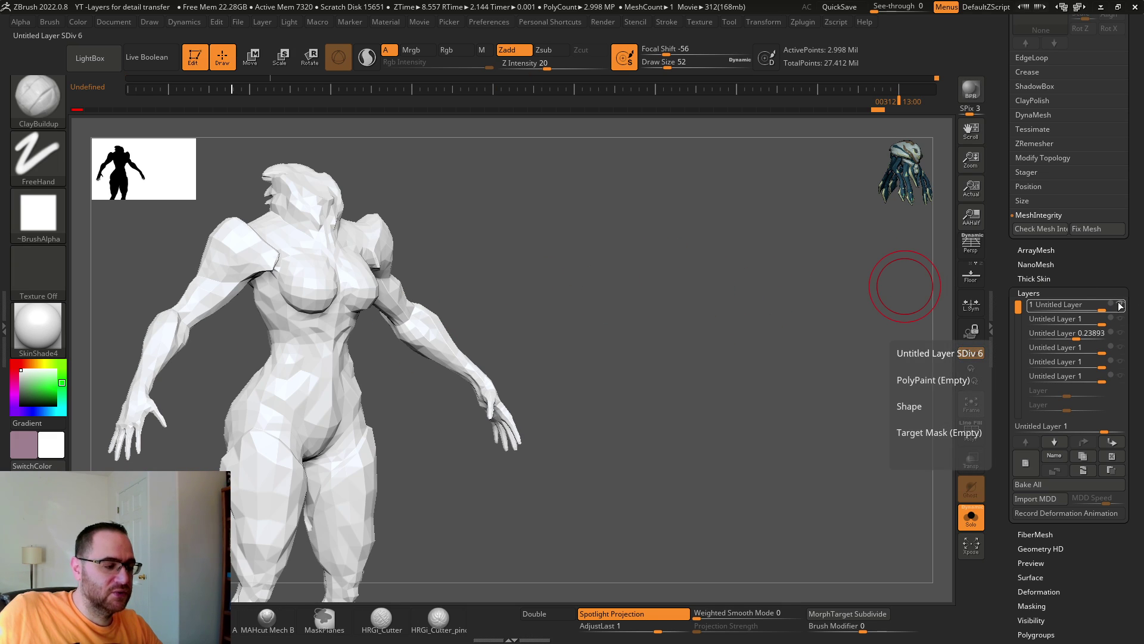
Turn on the second layer on the body mesh, toggling the top two layers to compare before leaving both visible
click(1120, 319)
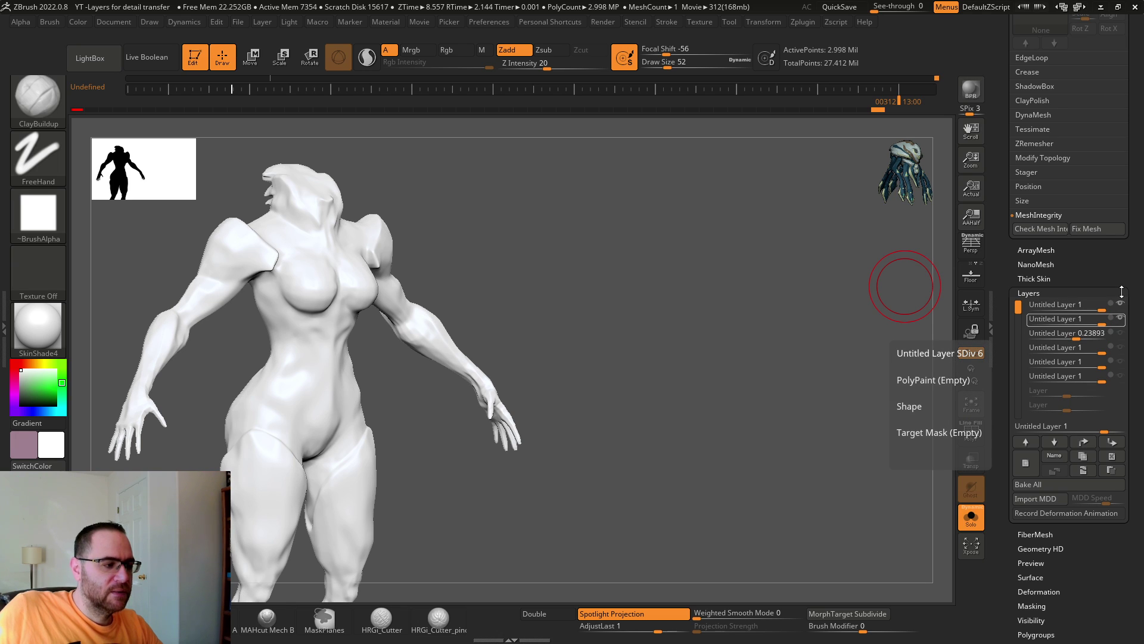
click(1120, 305)
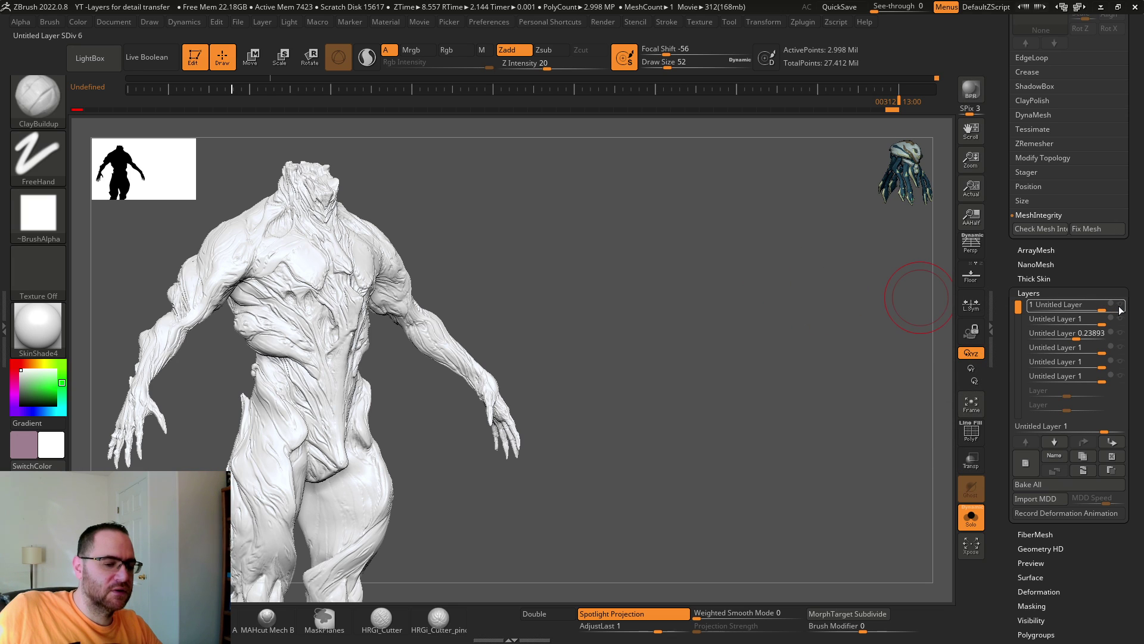
click(1121, 305)
click(1120, 318)
click(1120, 320)
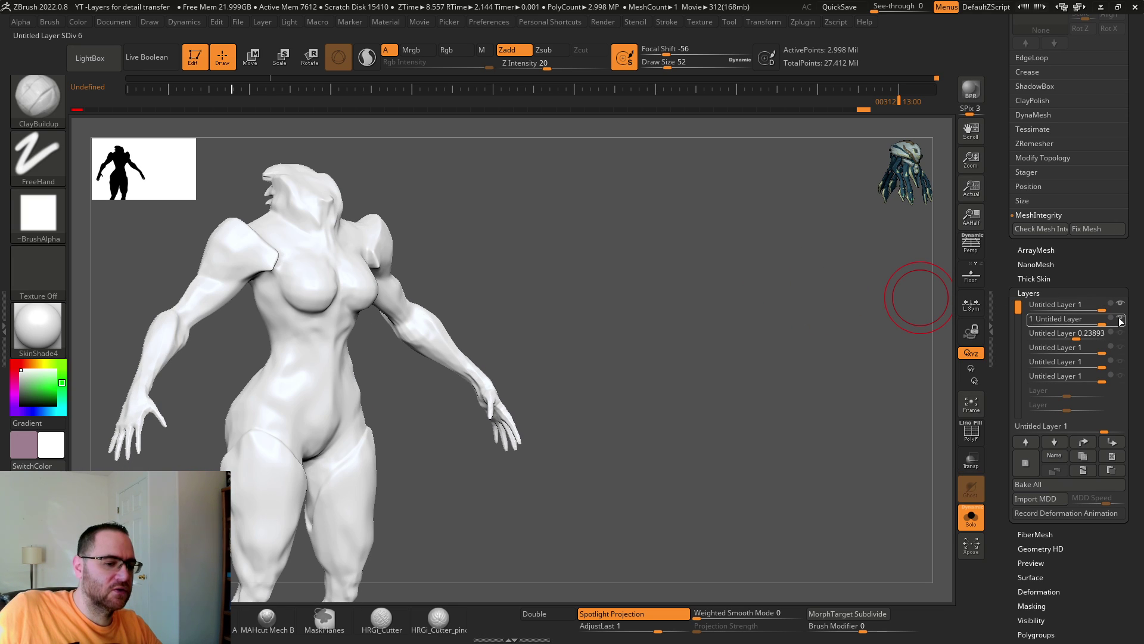
Show the third layer, preview its detail at intensity 1, and set its intensity to about 0.26
click(1120, 333)
click(1121, 347)
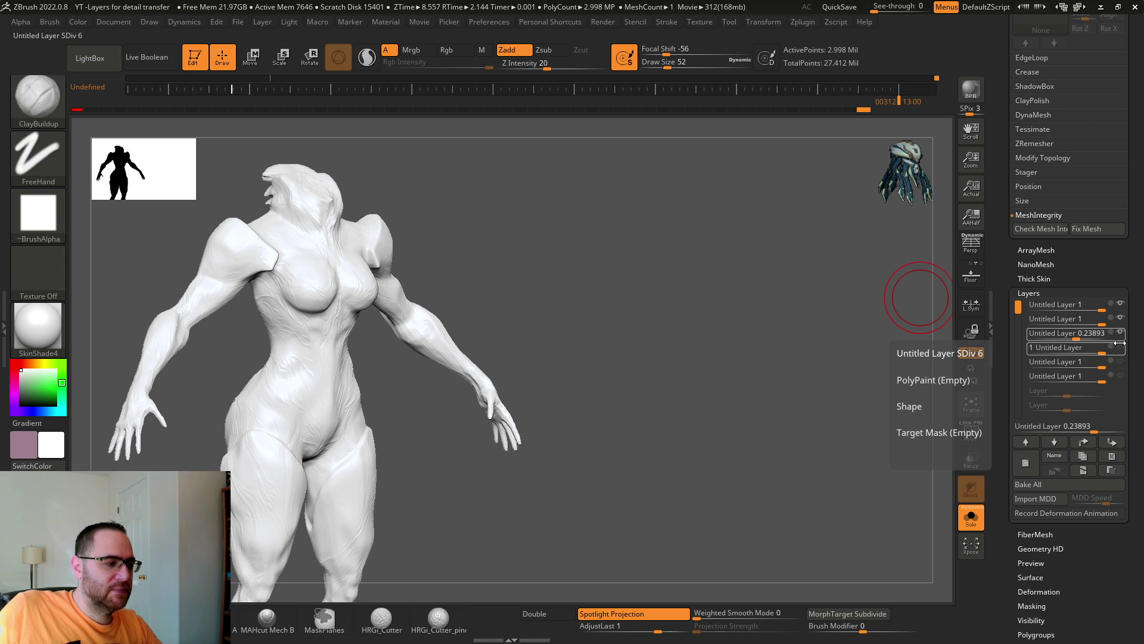
click(1120, 348)
click(1121, 348)
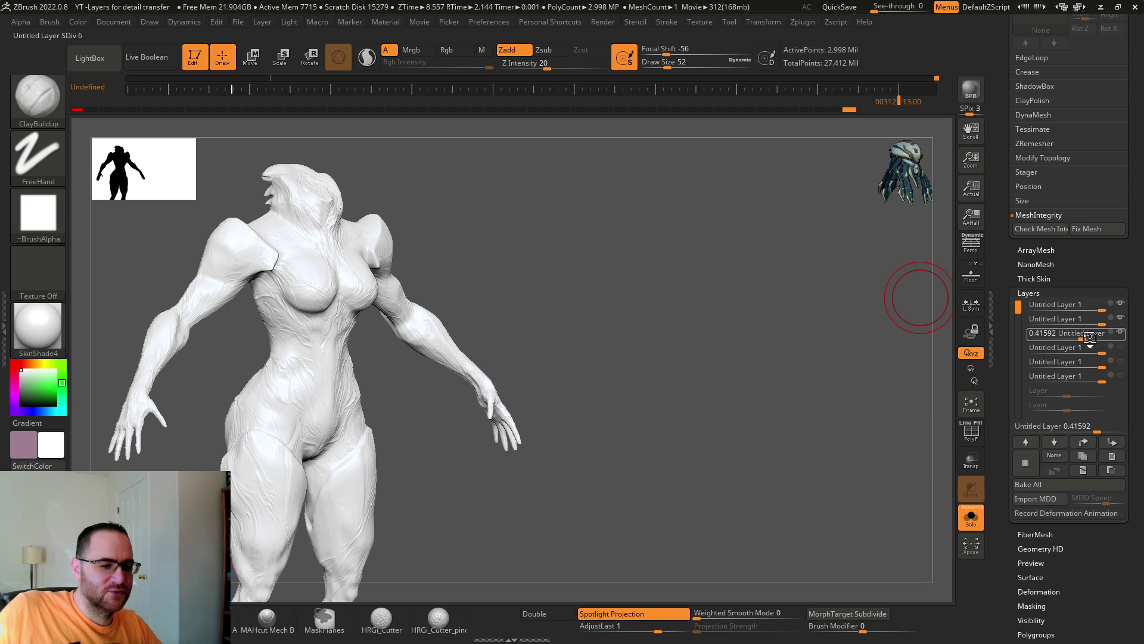
drag(1077, 334, 1113, 335)
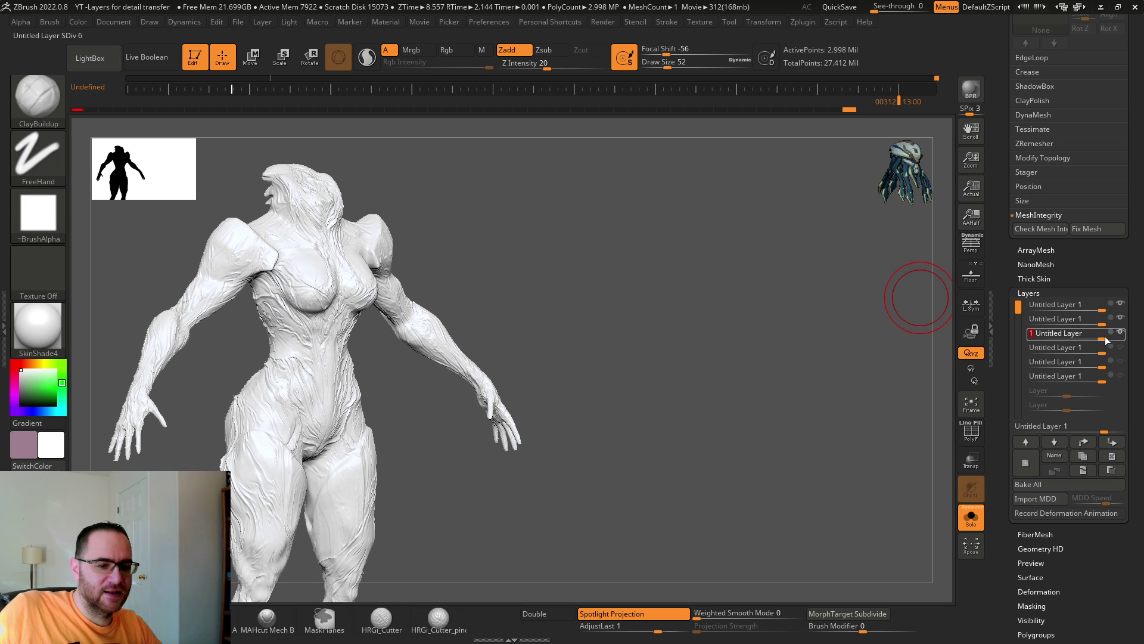
mouse_move(793, 298)
right_down()
mouse_move(723, 292)
mouse_move(806, 327)
mouse_move(827, 313)
mouse_move(816, 296)
right_up()
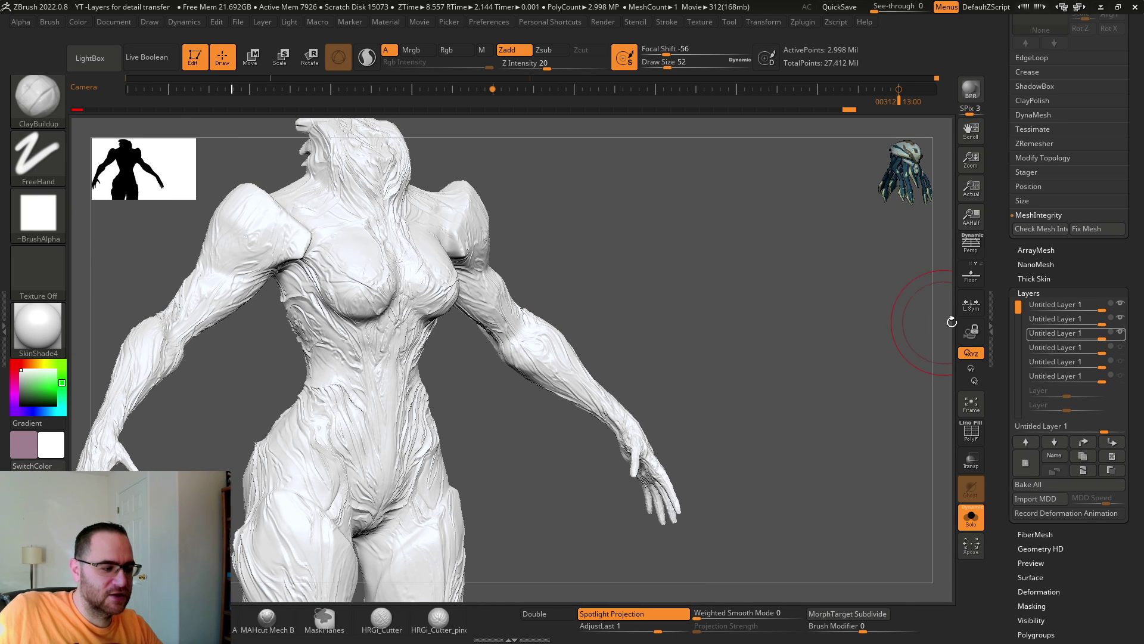
drag(1103, 334, 1075, 338)
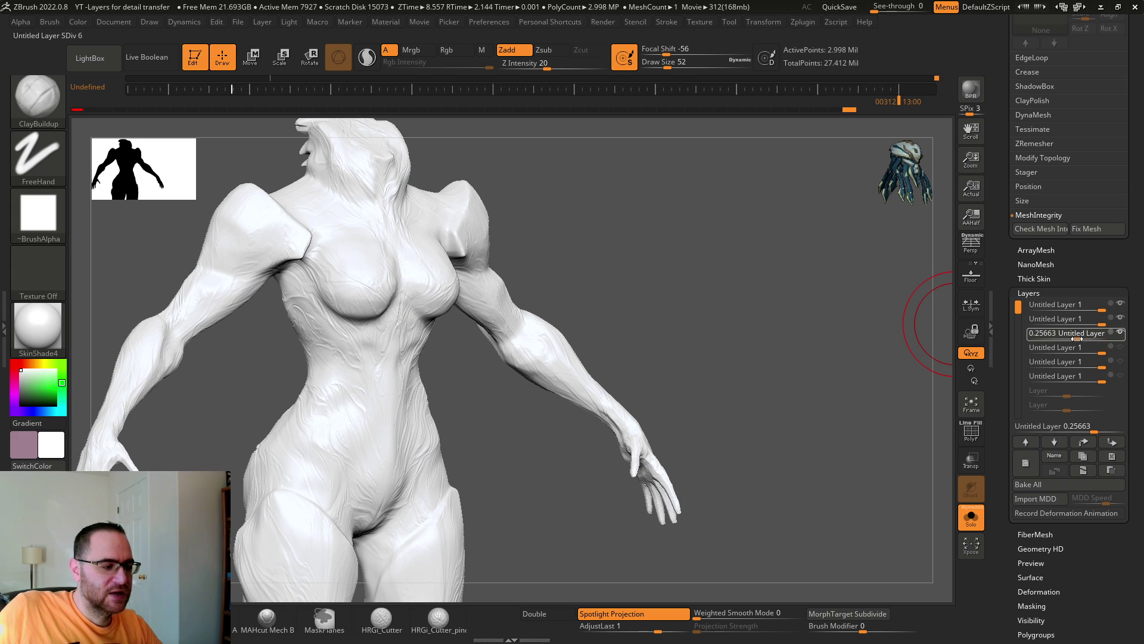
Turn on the fifth layer of the body mesh and inspect the combined detail on the back
click(1120, 361)
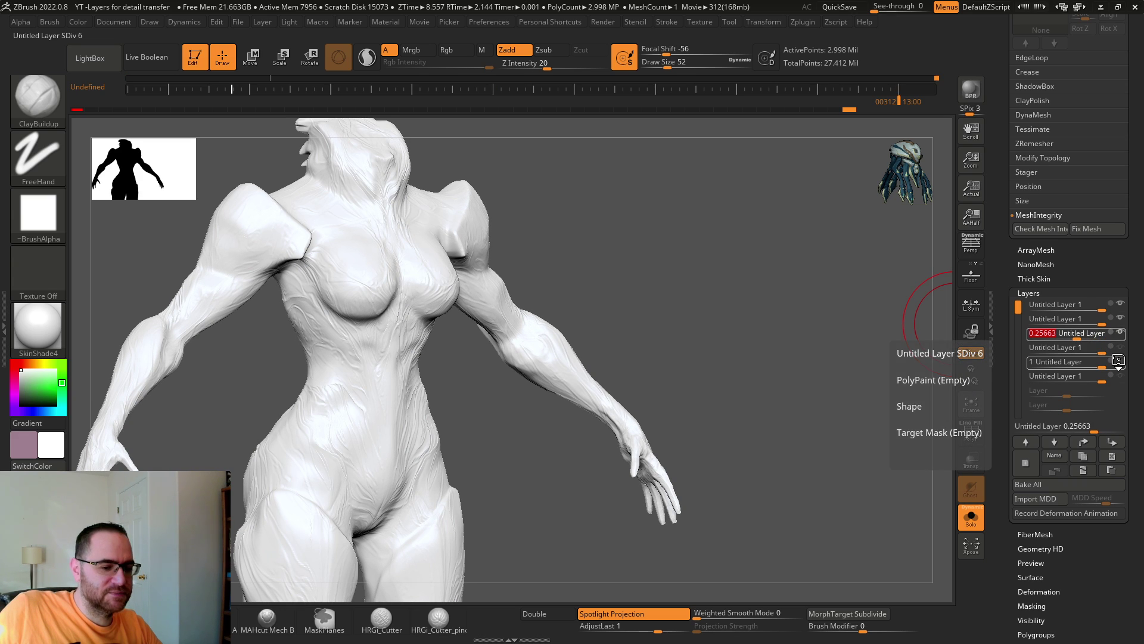
alt+drag(873, 337, 836, 279)
alt+drag(818, 235, 828, 276)
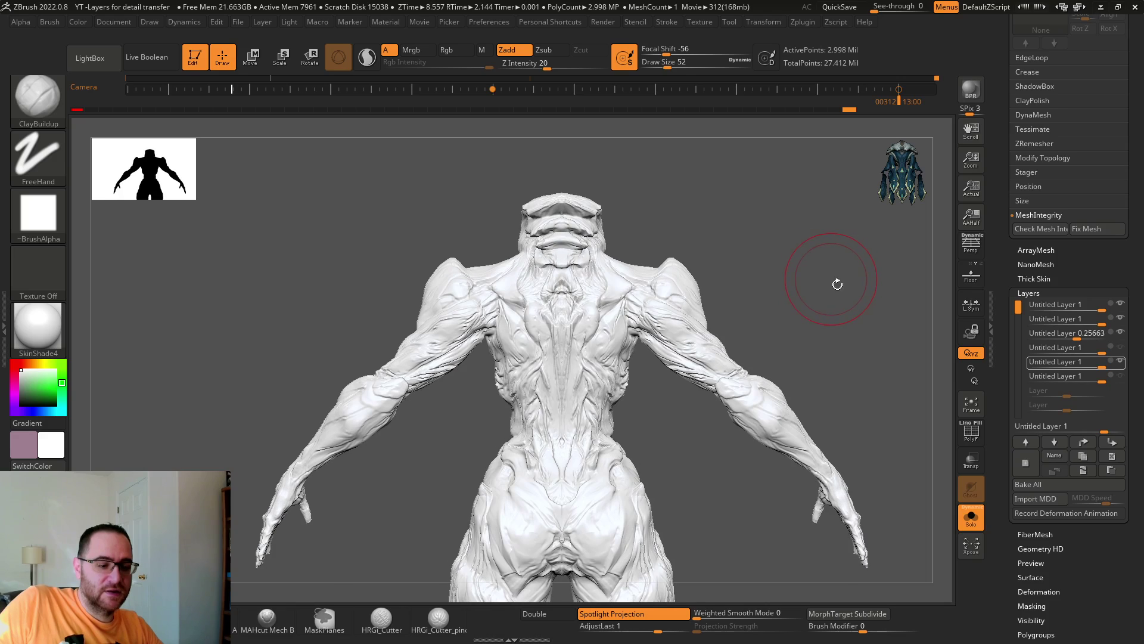
drag(1076, 315, 1009, 314)
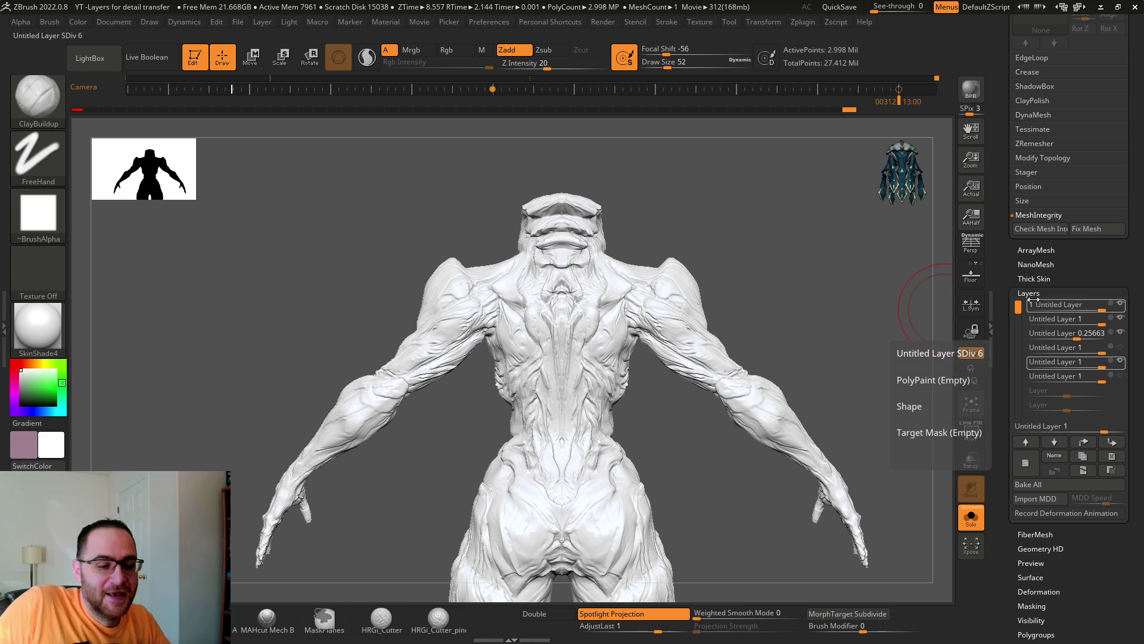
Switch to the smallshoulder_low tool and turn off Solo to view it alongside the detailed shoulder piece
drag(999, 269, 1003, 284)
scroll(1003, 286, up, 20)
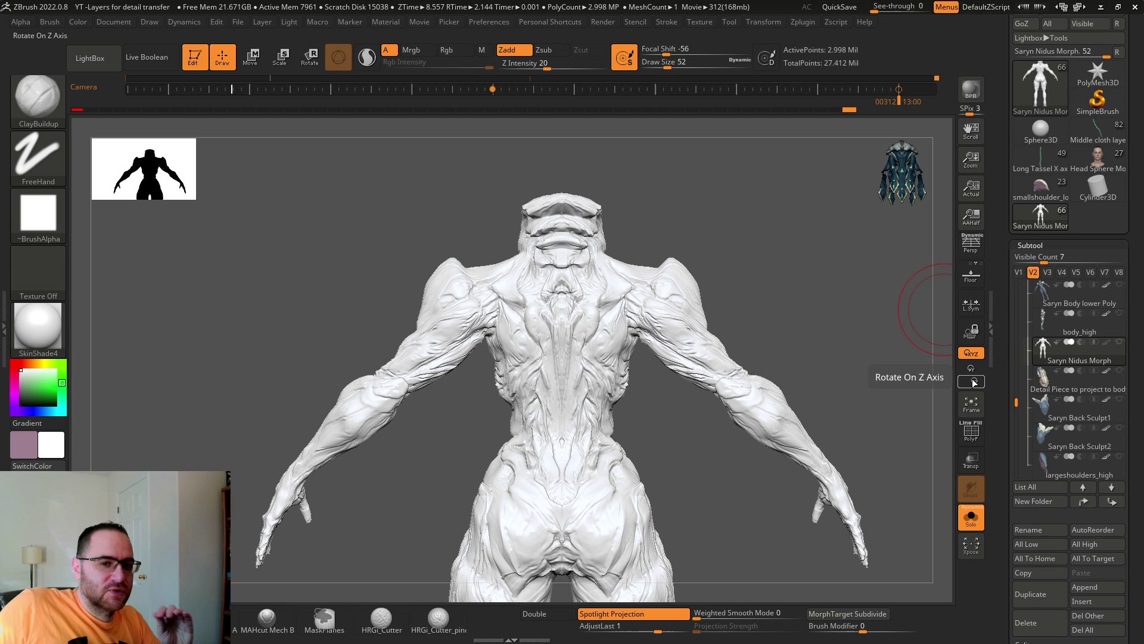
click(1039, 189)
drag(835, 242, 886, 413)
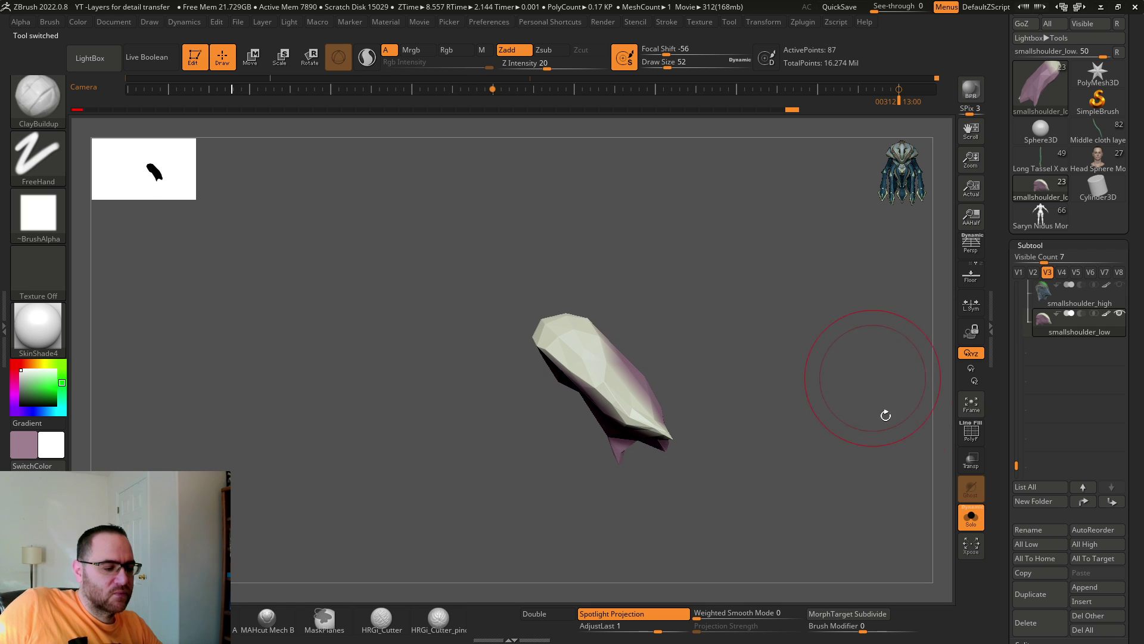
click(970, 517)
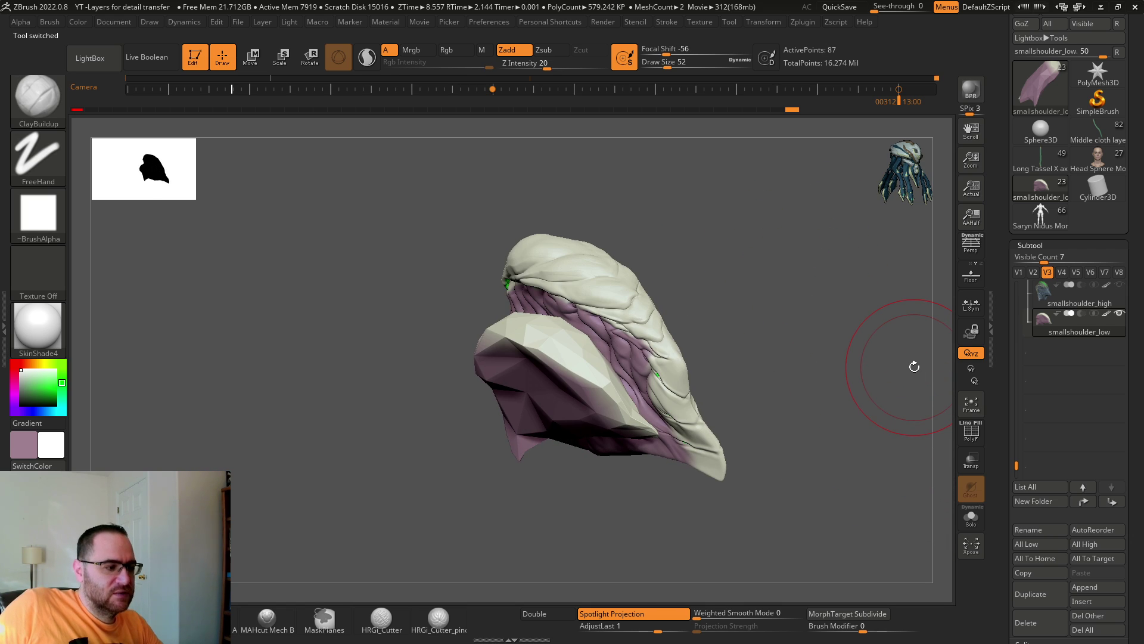
drag(889, 347, 840, 360)
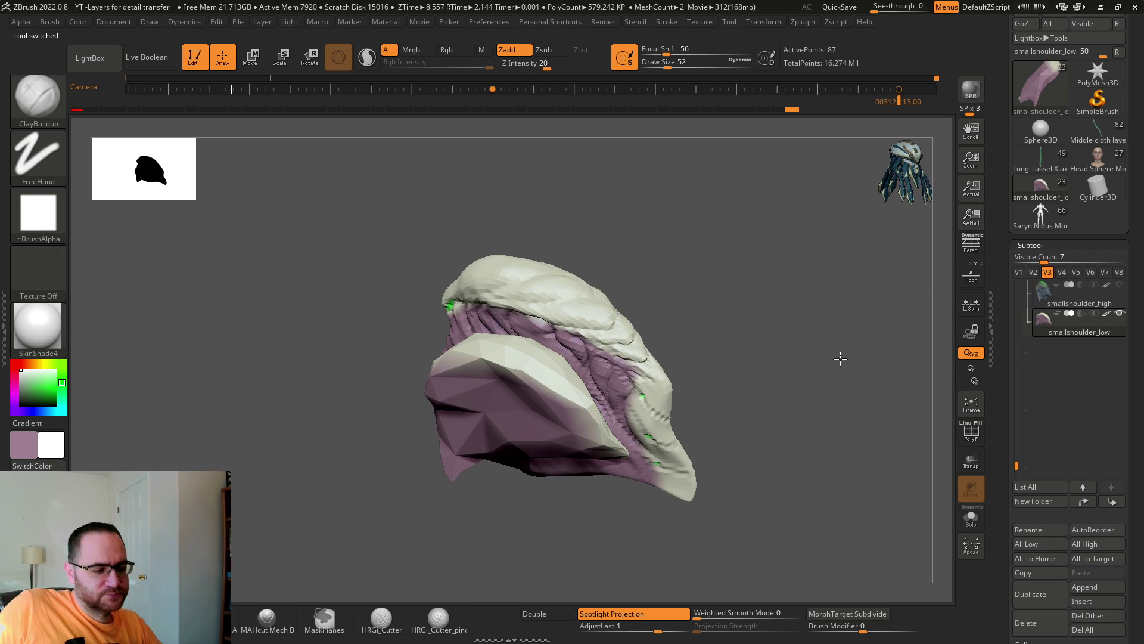
Show visibility set V1 and make bigshoulder_high the active subtool, isolating it briefly for inspection
click(1019, 272)
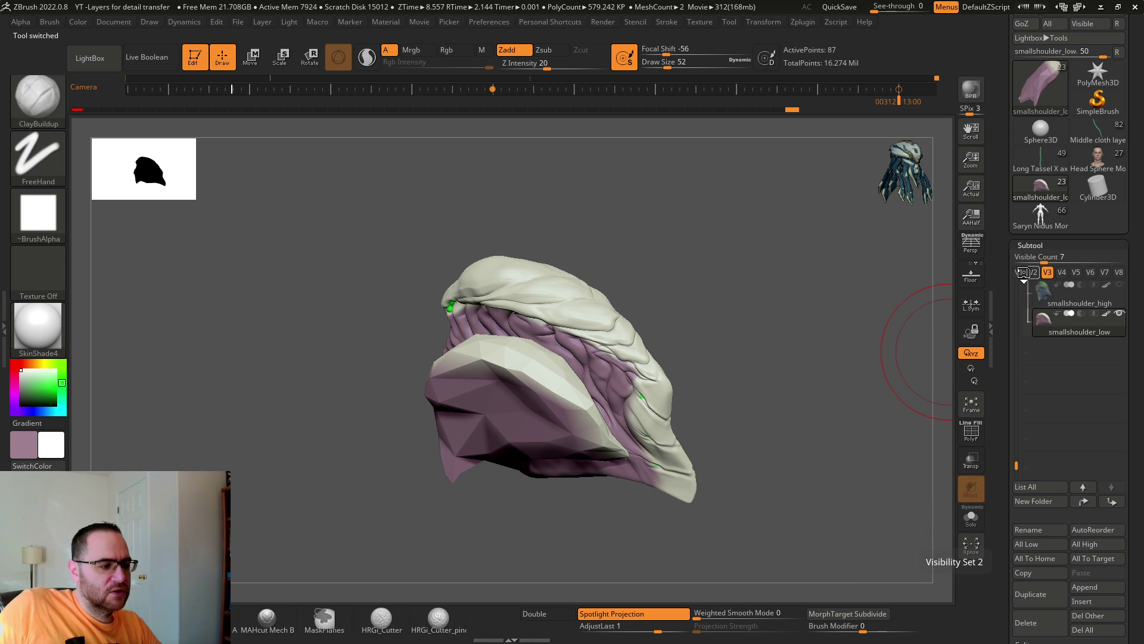
mouse_move(835, 273)
mouse_down()
mouse_move(804, 225)
mouse_move(730, 249)
mouse_move(846, 256)
mouse_move(819, 261)
mouse_move(851, 277)
mouse_up()
alt+click(539, 275)
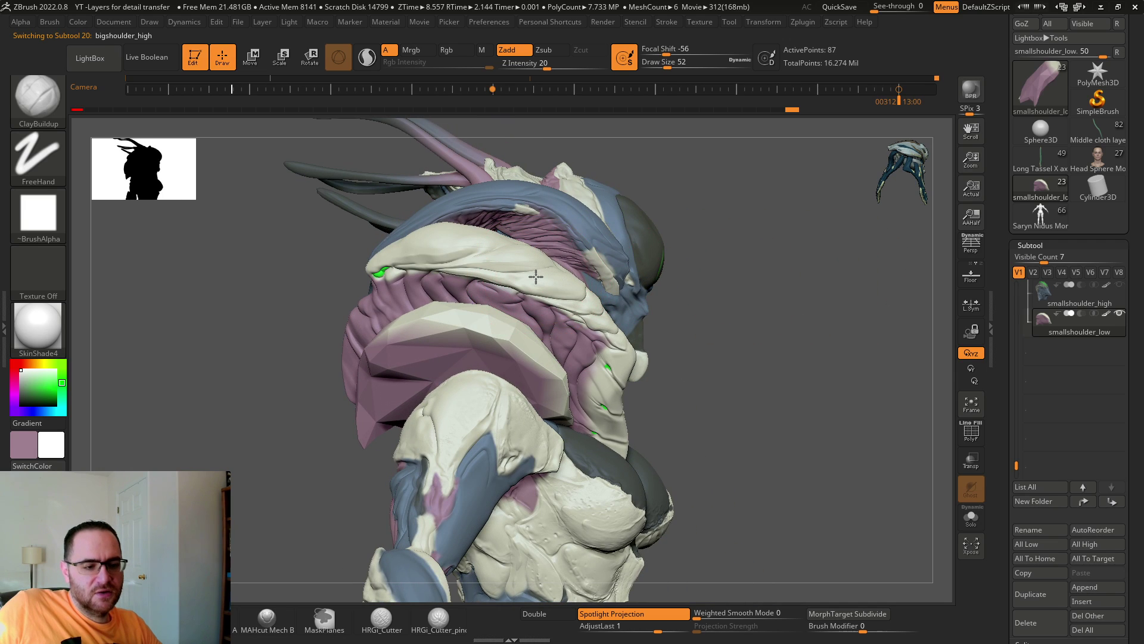
click(971, 516)
drag(898, 480, 843, 435)
click(971, 516)
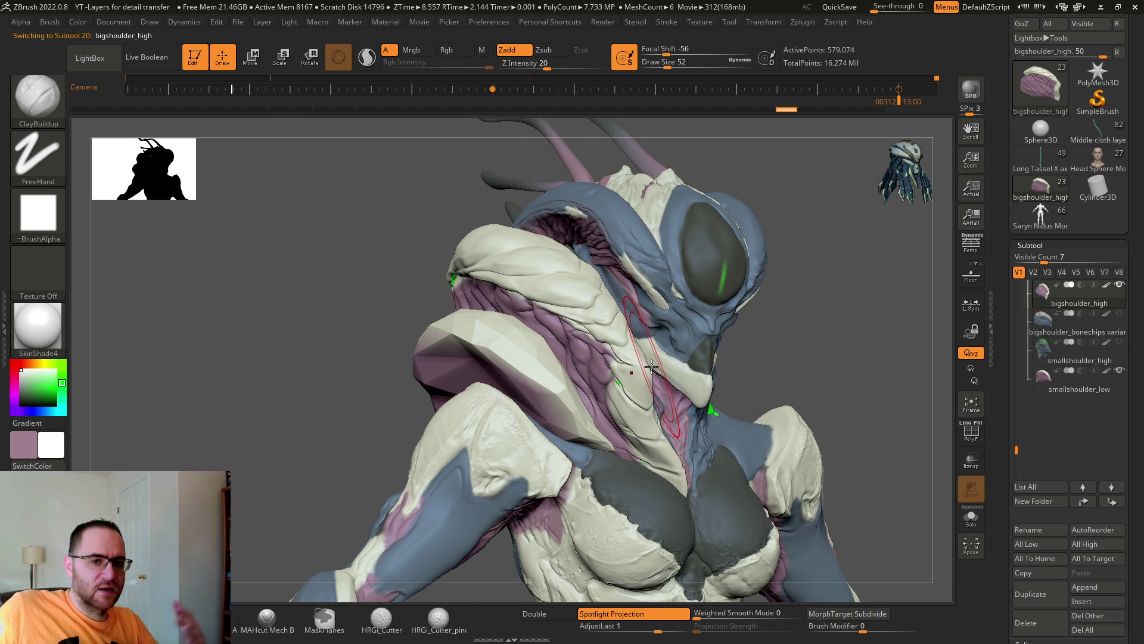
drag(358, 250, 233, 273)
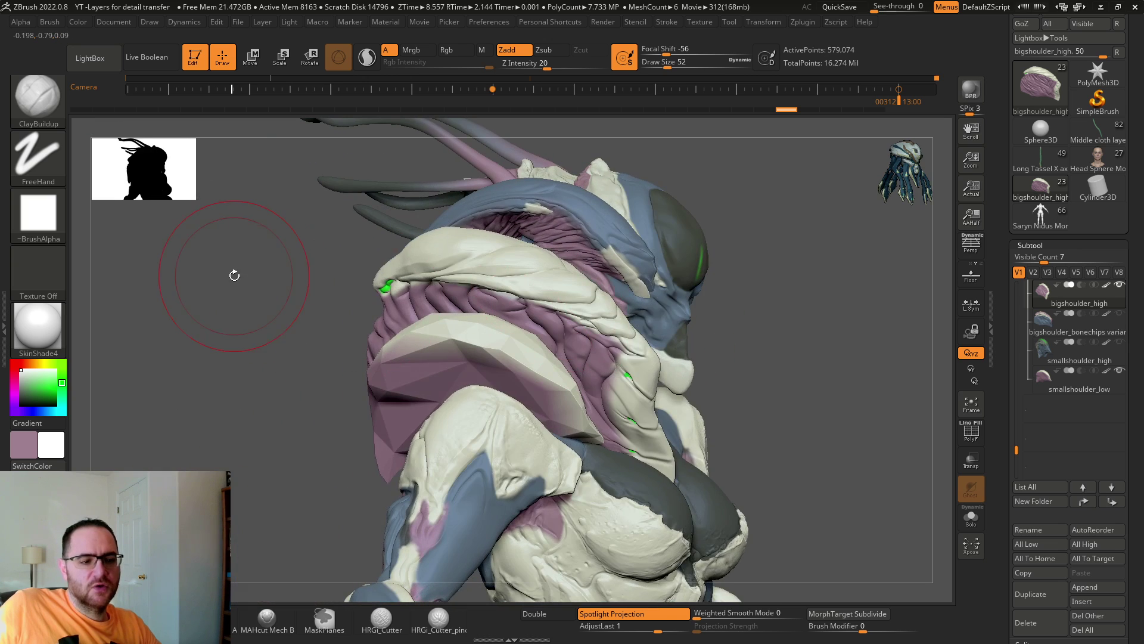
key(ctrl)
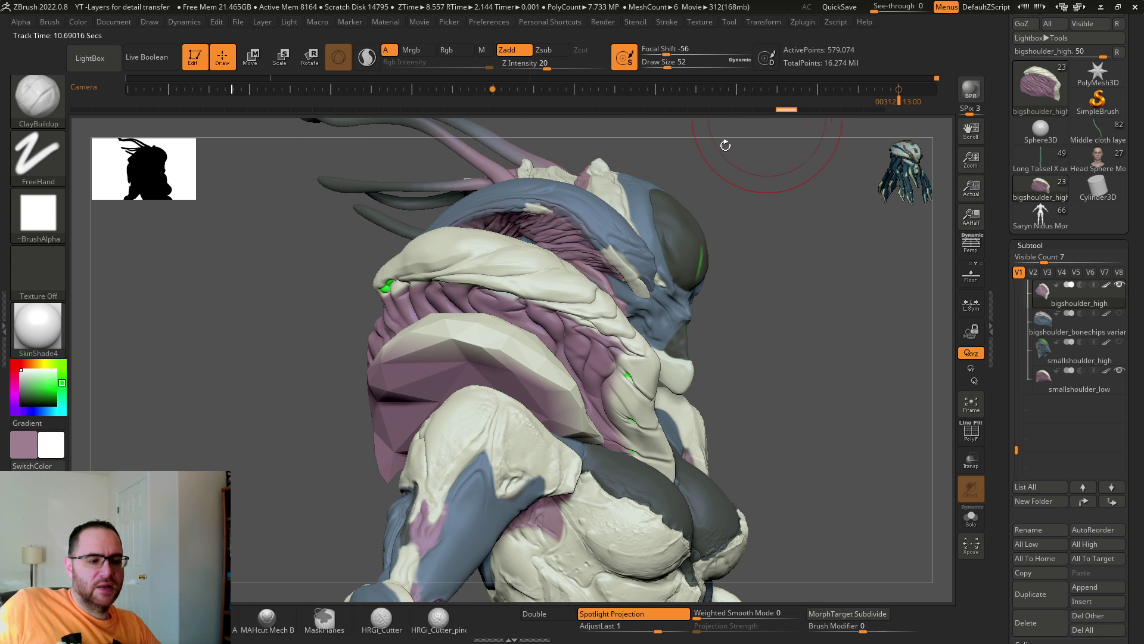
key(ctrl)
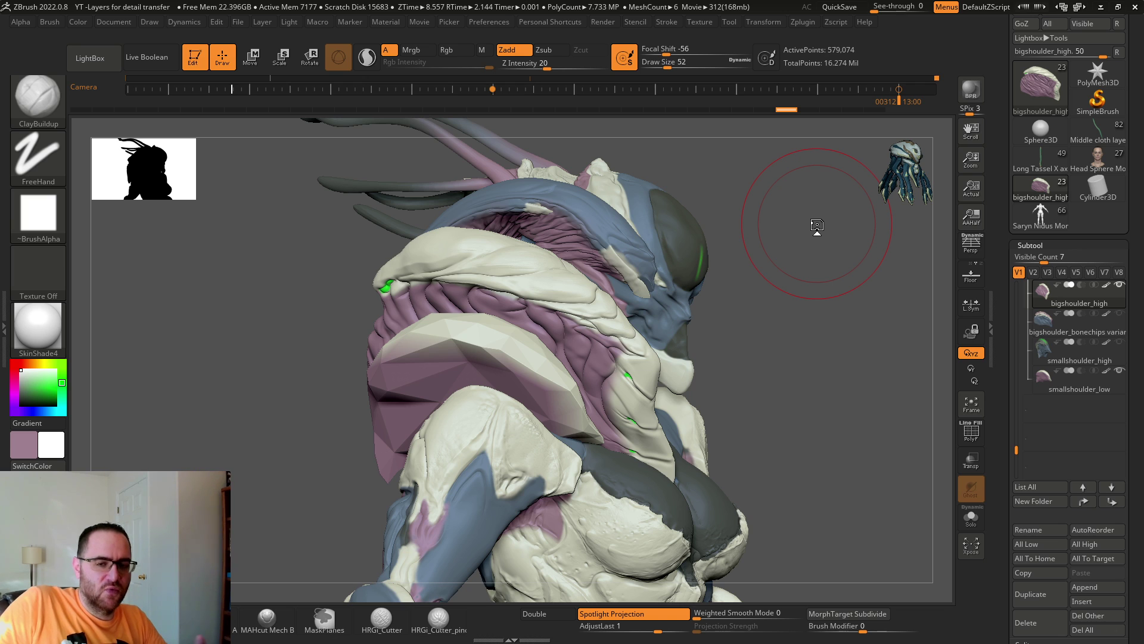
Select the smallshoulder_low subtool on the character and bring its Geometry subdivision settings into view
mouse_move(777, 281)
mouse_down()
mouse_move(825, 291)
mouse_move(784, 280)
mouse_up()
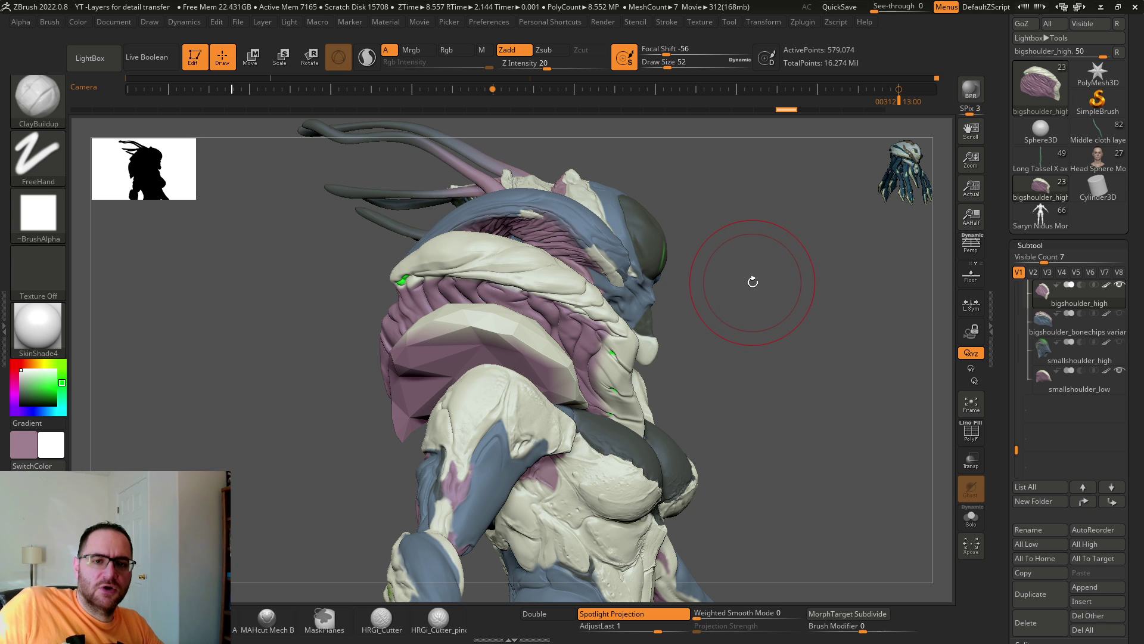
alt+click(470, 322)
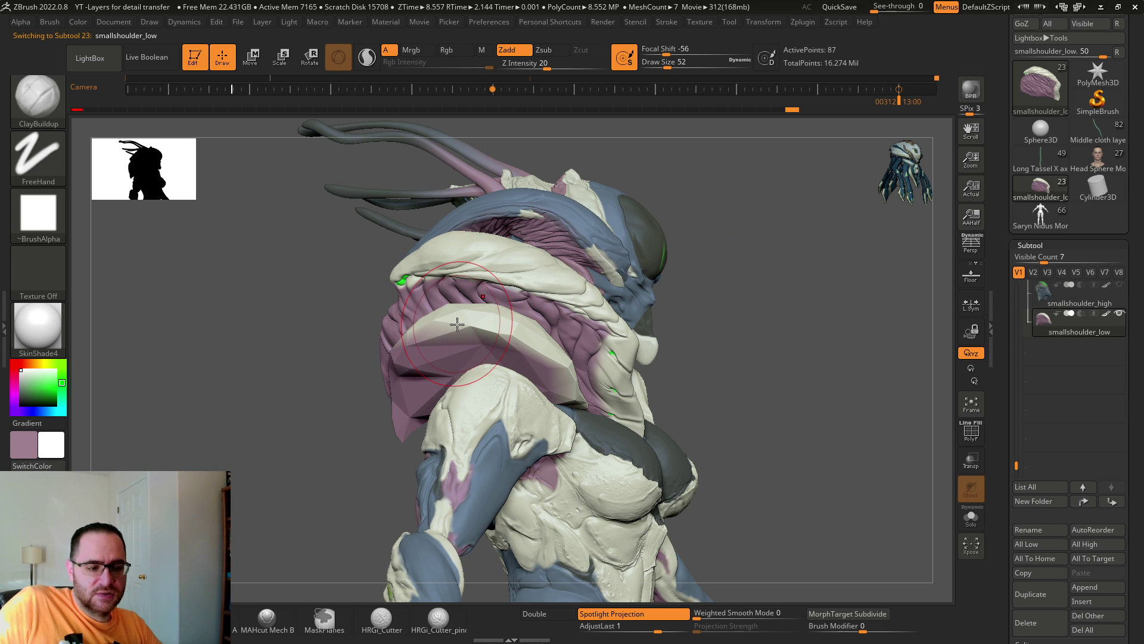
mouse_move(785, 336)
alt+mouse_down()
mouse_move(782, 350)
mouse_move(799, 340)
mouse_move(799, 360)
mouse_move(871, 297)
alt+mouse_up()
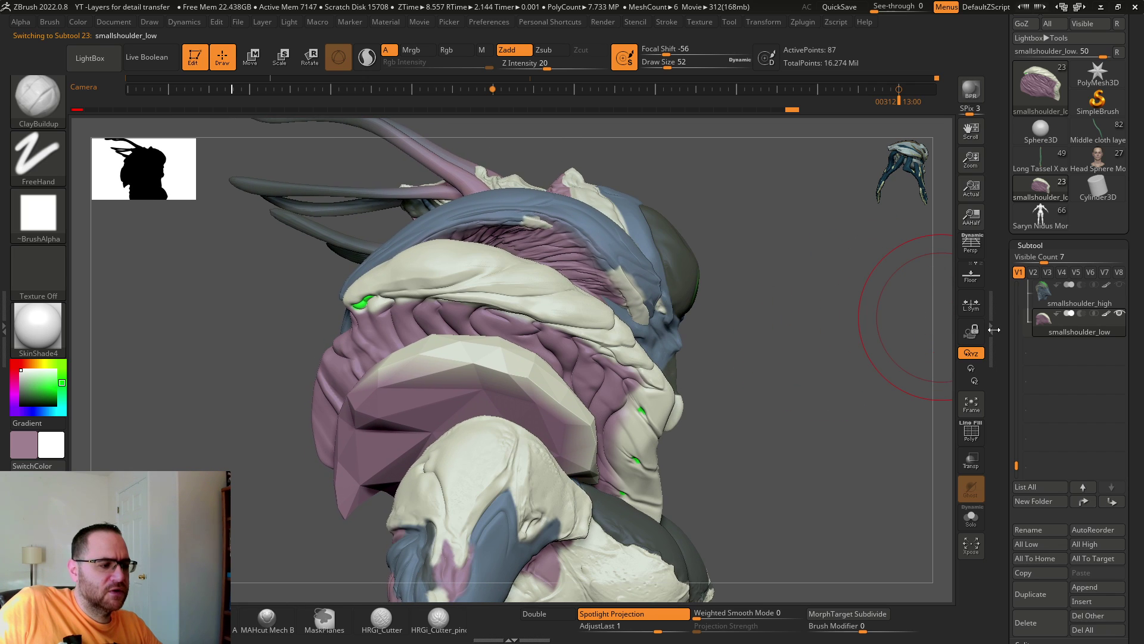
drag(1000, 331, 1011, 167)
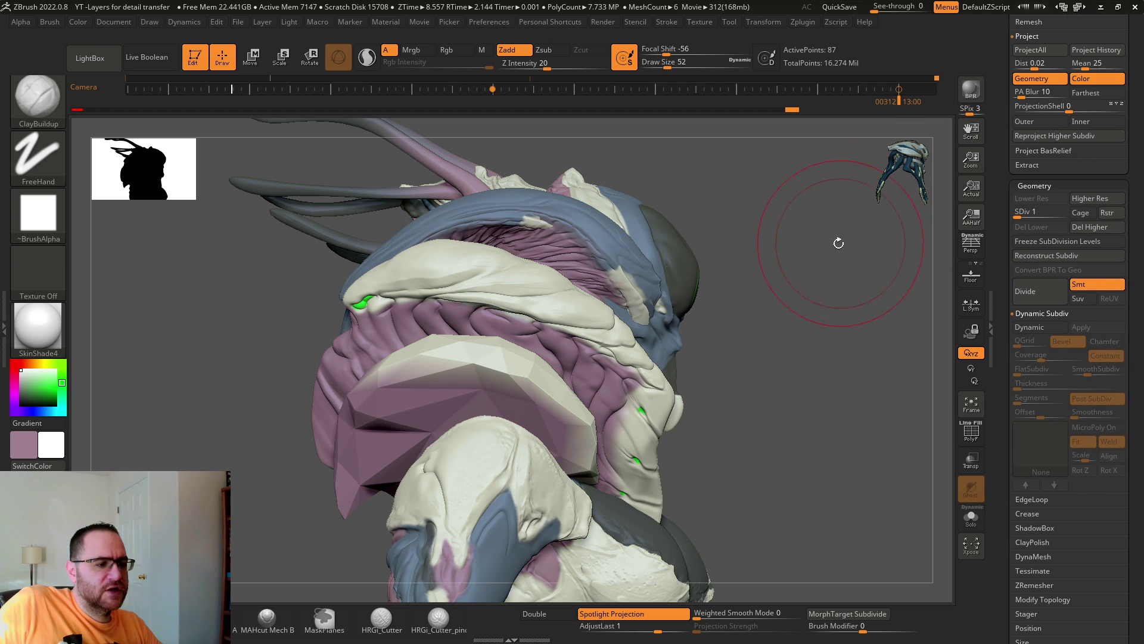
drag(838, 243, 932, 242)
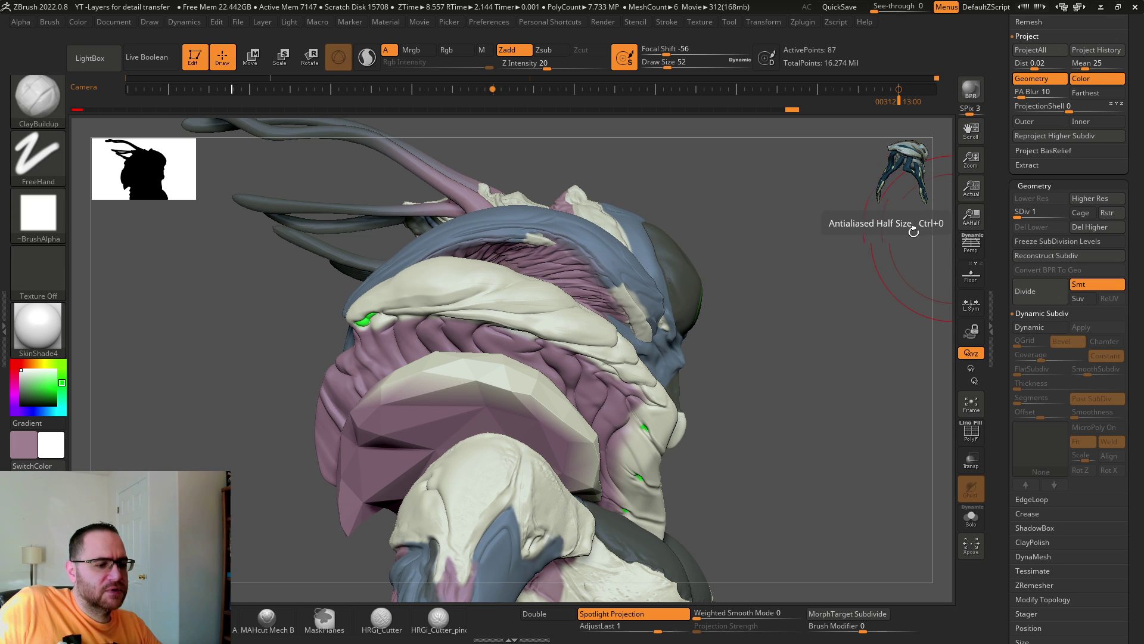
drag(1006, 243, 1009, 180)
drag(881, 234, 795, 215)
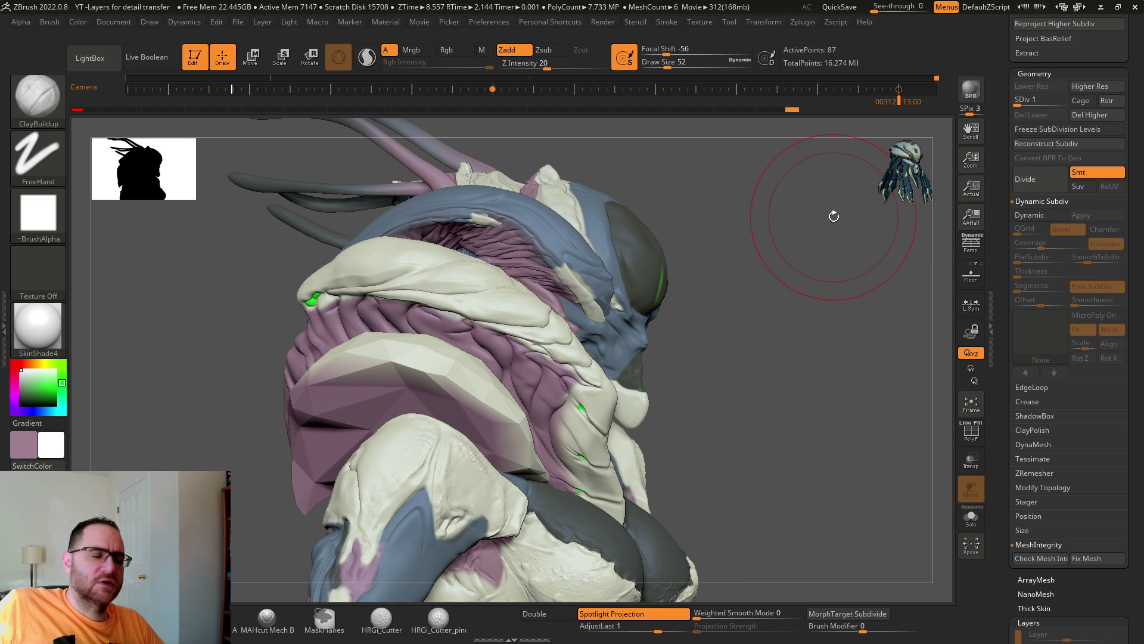
drag(997, 185, 1000, 175)
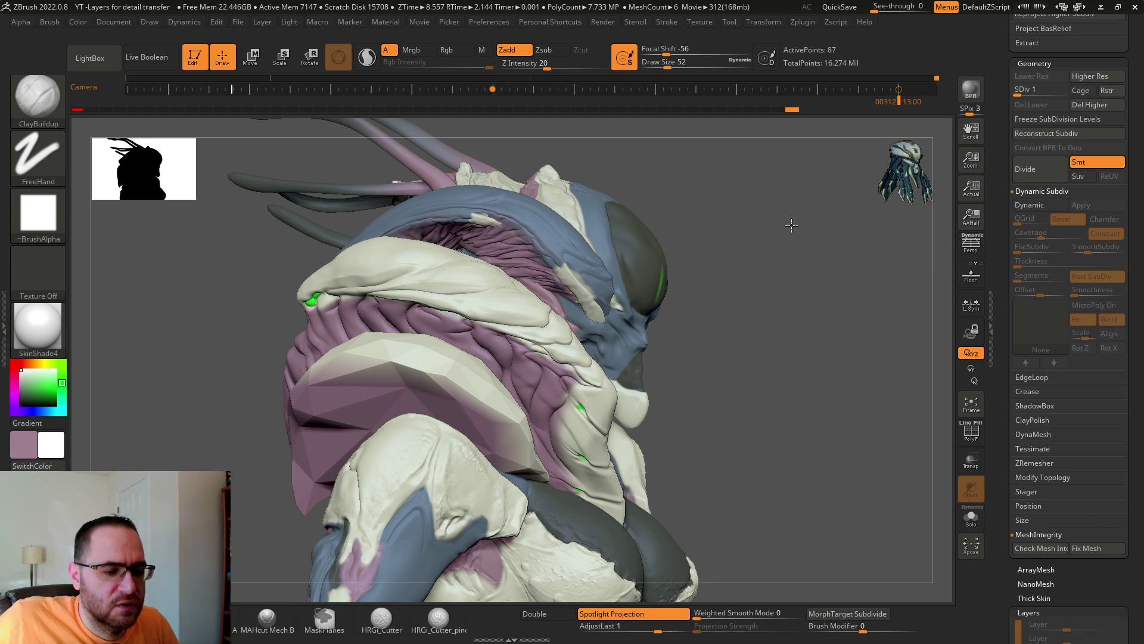
drag(792, 225, 791, 222)
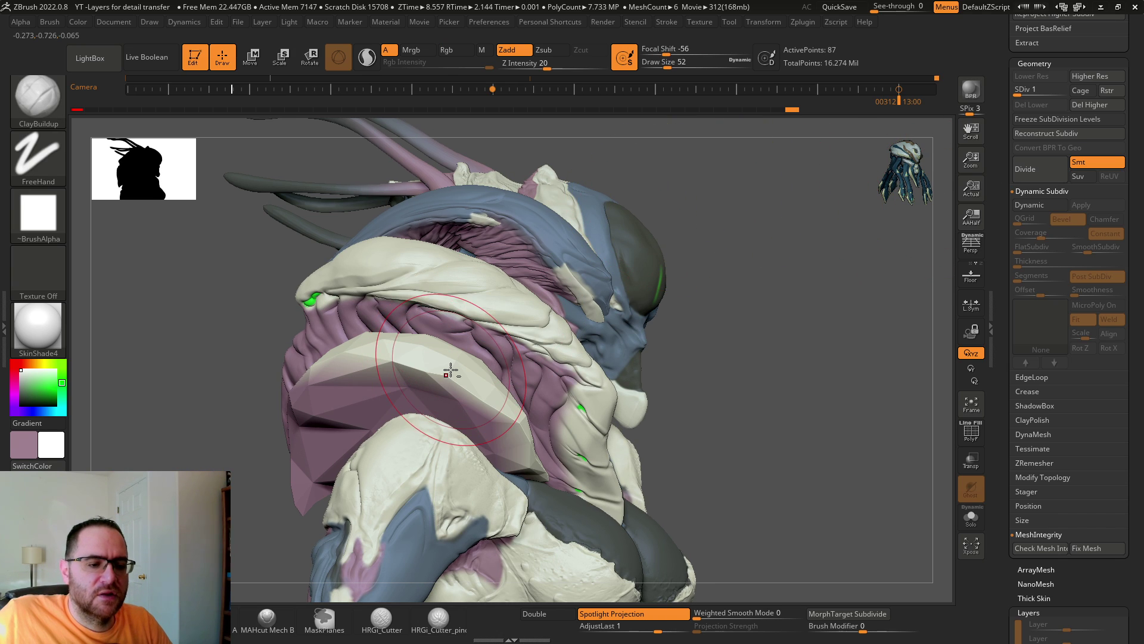
Check the subdivision levels of the bigshoulder_high subtool and reselect smallshoulder_low for comparison
alt+click(524, 331)
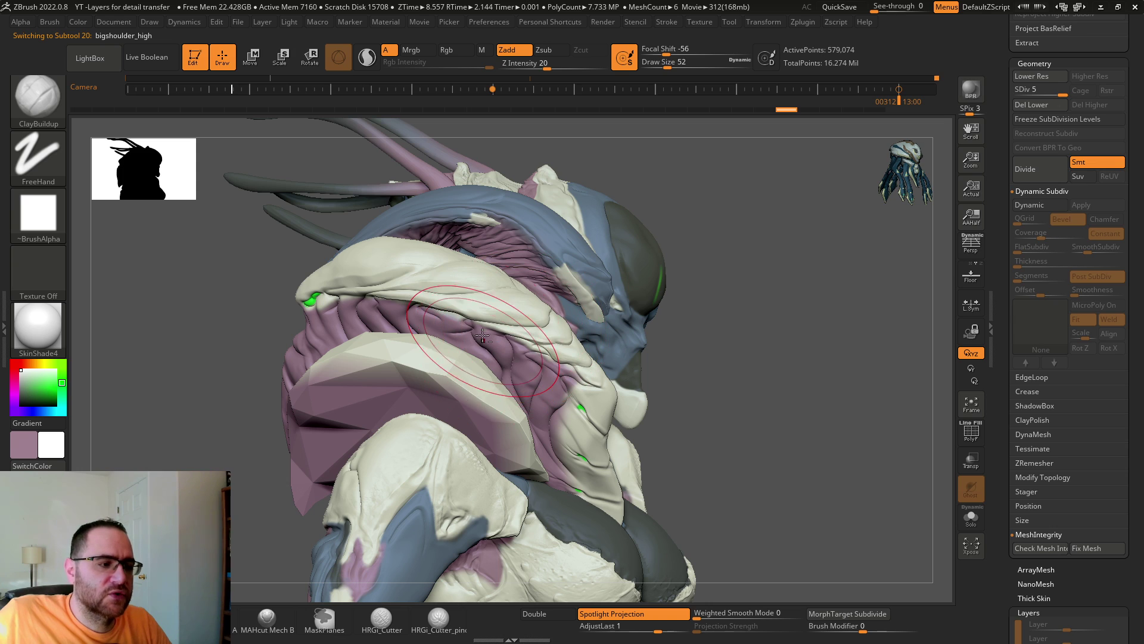
alt+click(442, 367)
drag(692, 342, 761, 325)
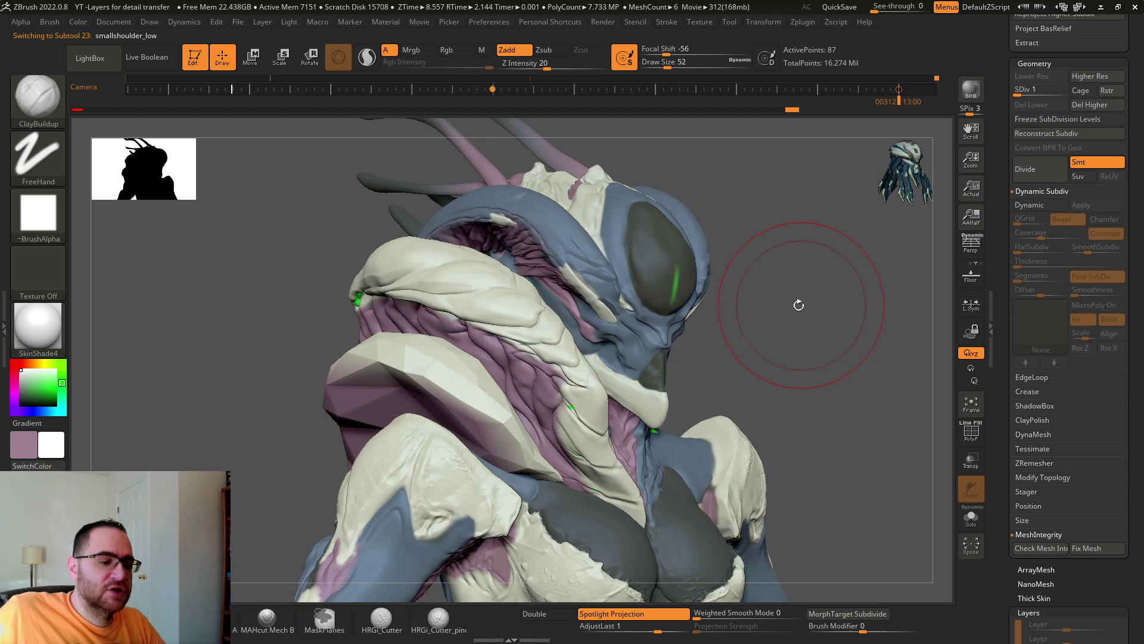
shift+drag(797, 306, 779, 294)
key(ctrl)
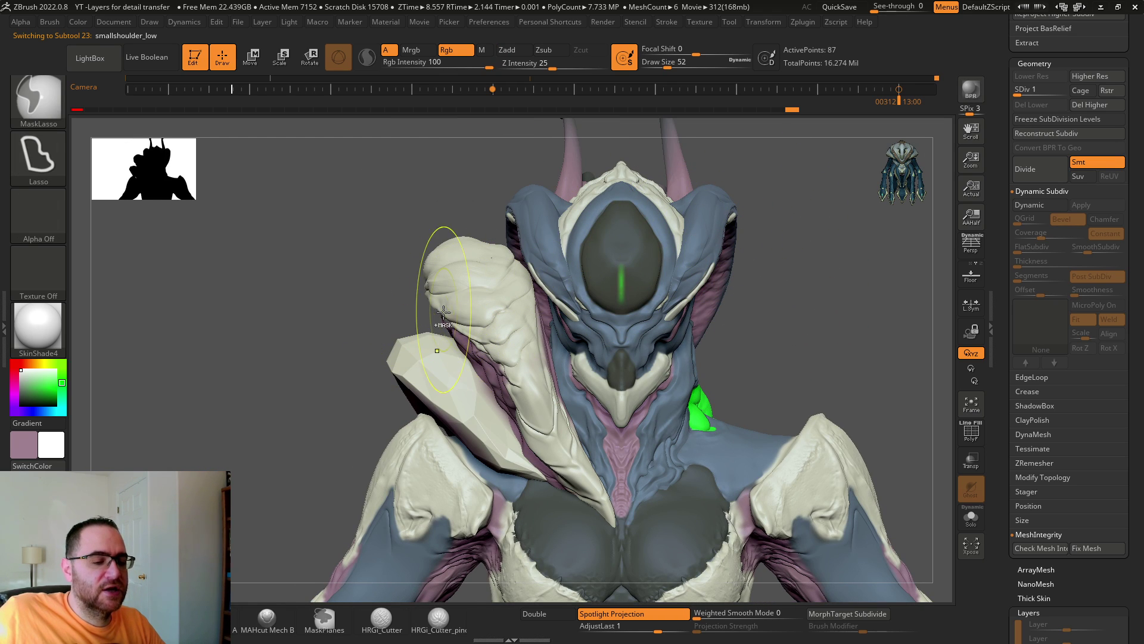
Rewind the undo history of smallshoulder_low to its early subdivision level 2 state and view the shoulder at an angle
key(shift)
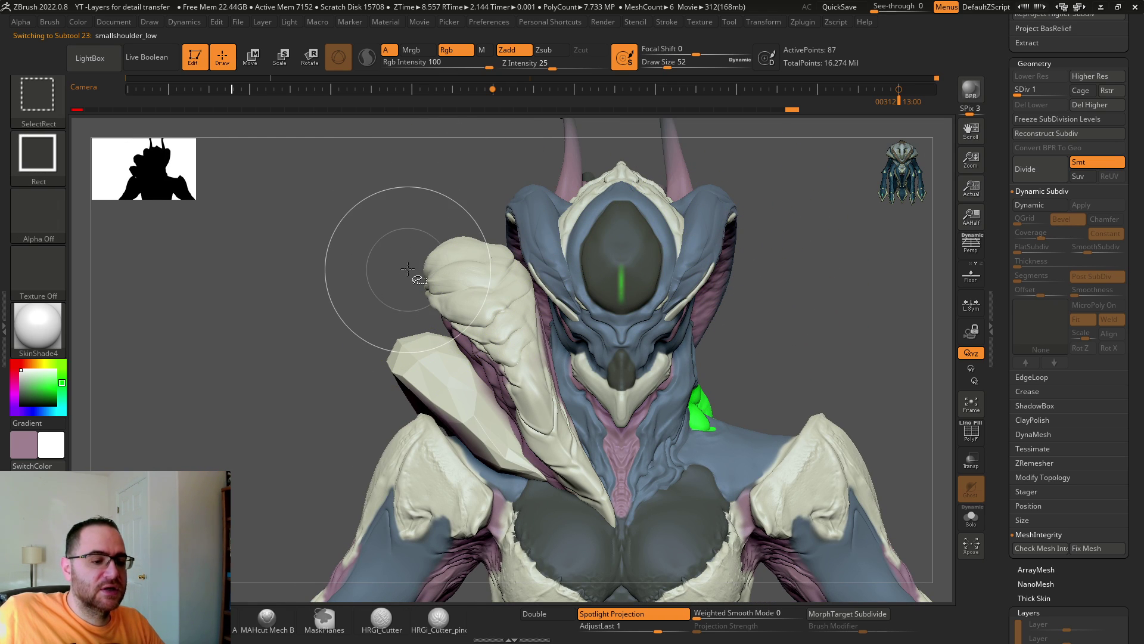
key(d)
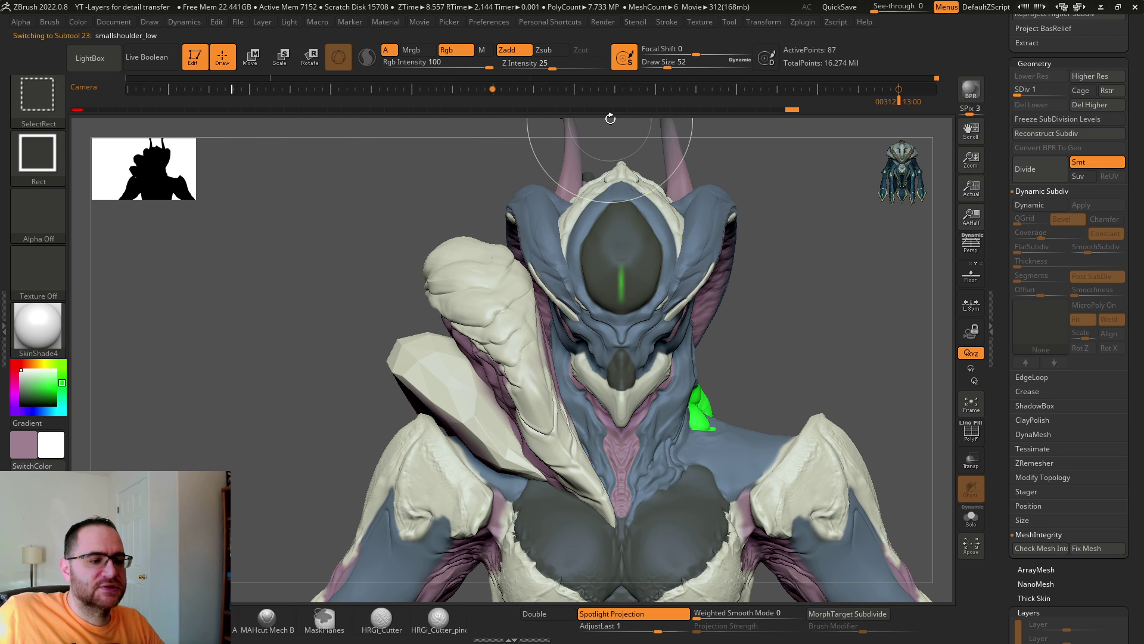
drag(792, 110, 778, 111)
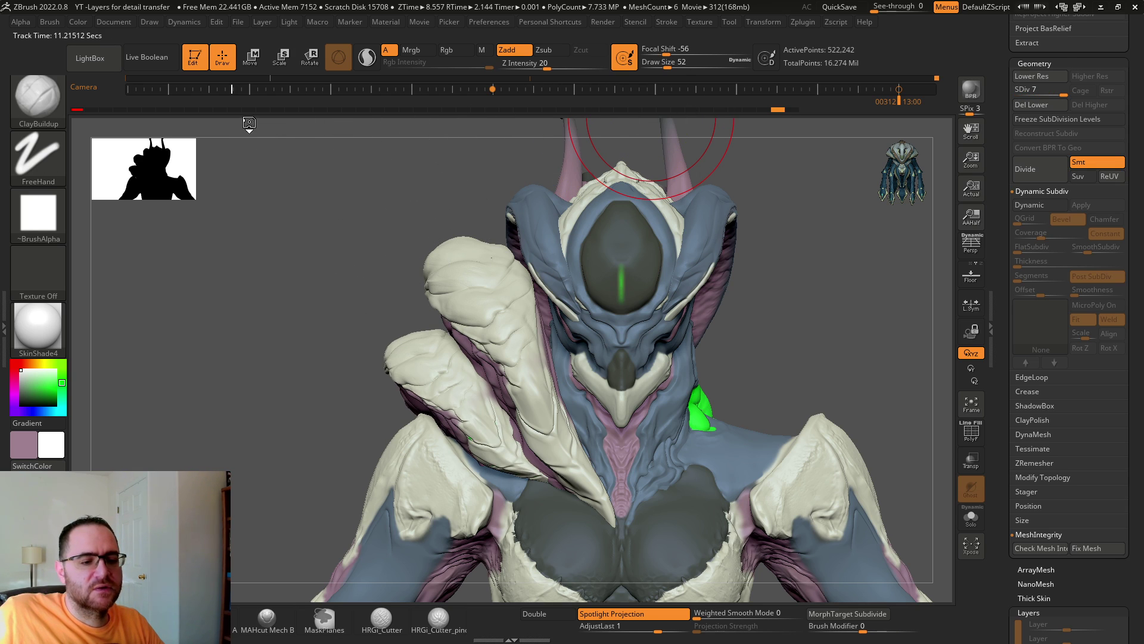
mouse_move(179, 110)
mouse_down()
mouse_move(57, 109)
mouse_move(102, 113)
mouse_up()
drag(159, 208, 194, 215)
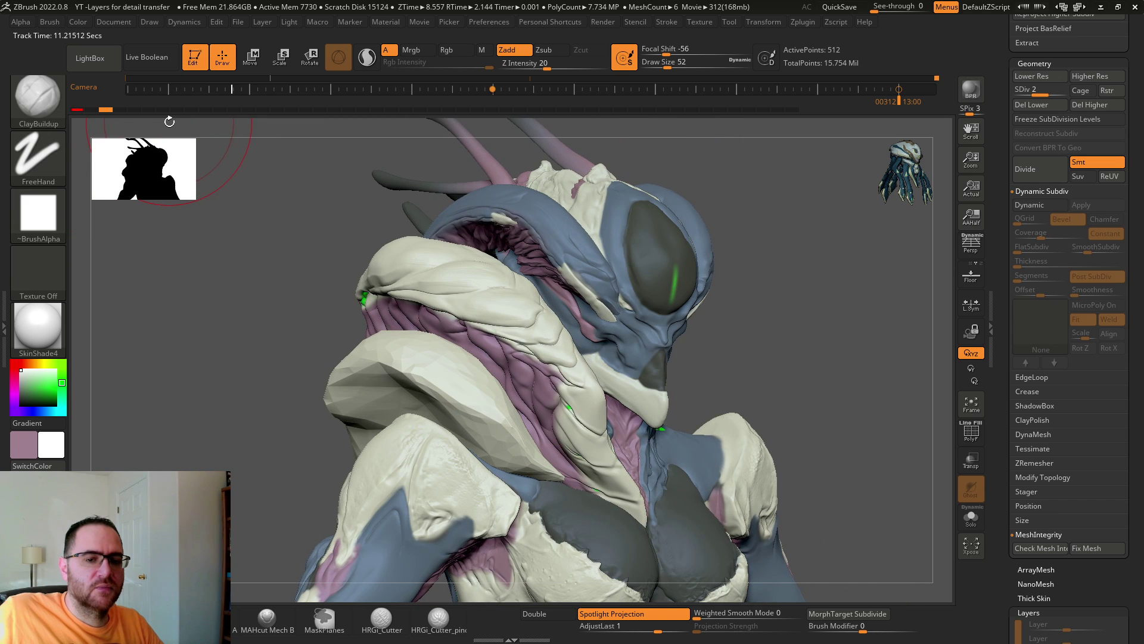
Advance the undo history to the small shoulder's smooth subdivision level 7 state and inspect its form from the front
drag(104, 110, 191, 112)
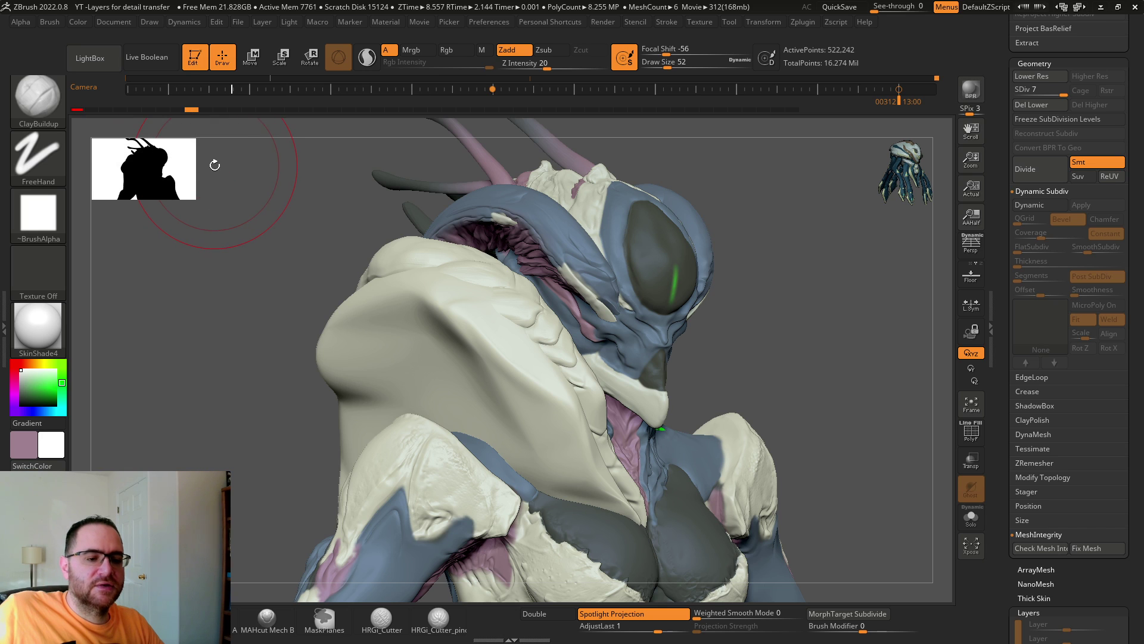
drag(233, 193, 215, 197)
key(ctrl+space)
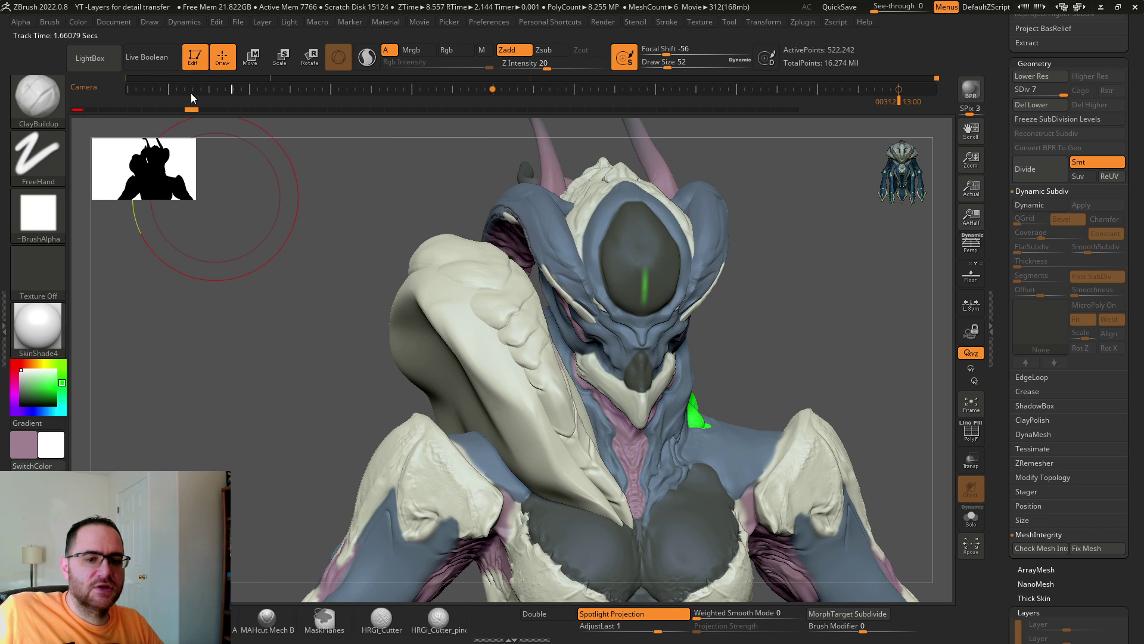
Advance the undo history to the state where a layer exists on smallshoulder_low and inspect the shoulder from the side and front
drag(193, 111, 228, 105)
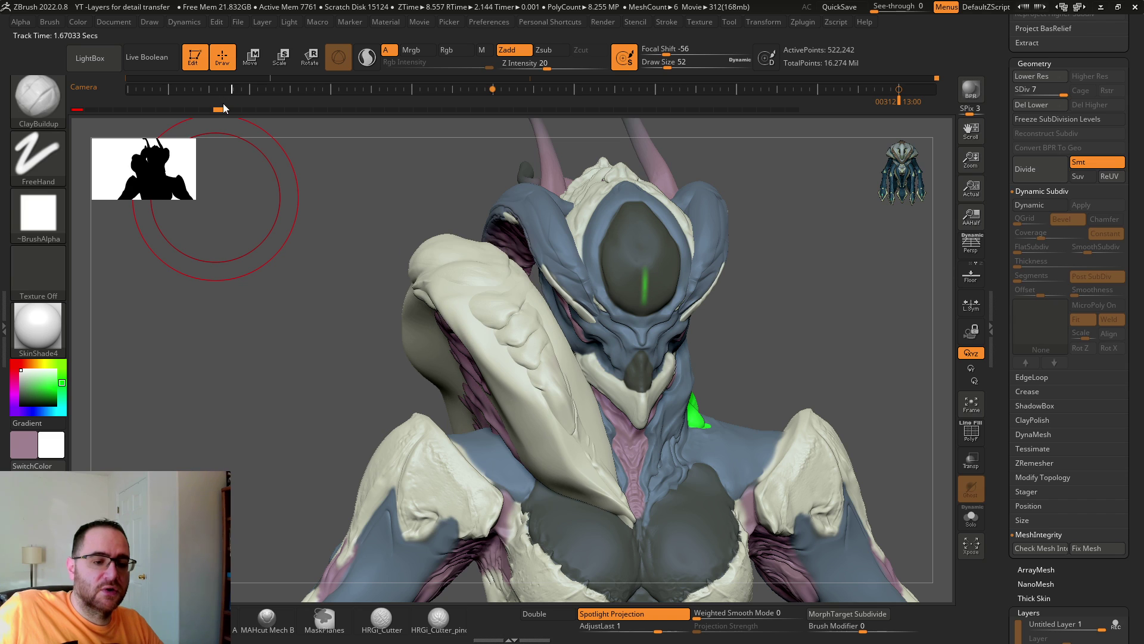
key(ctrl)
key(ctrl+space)
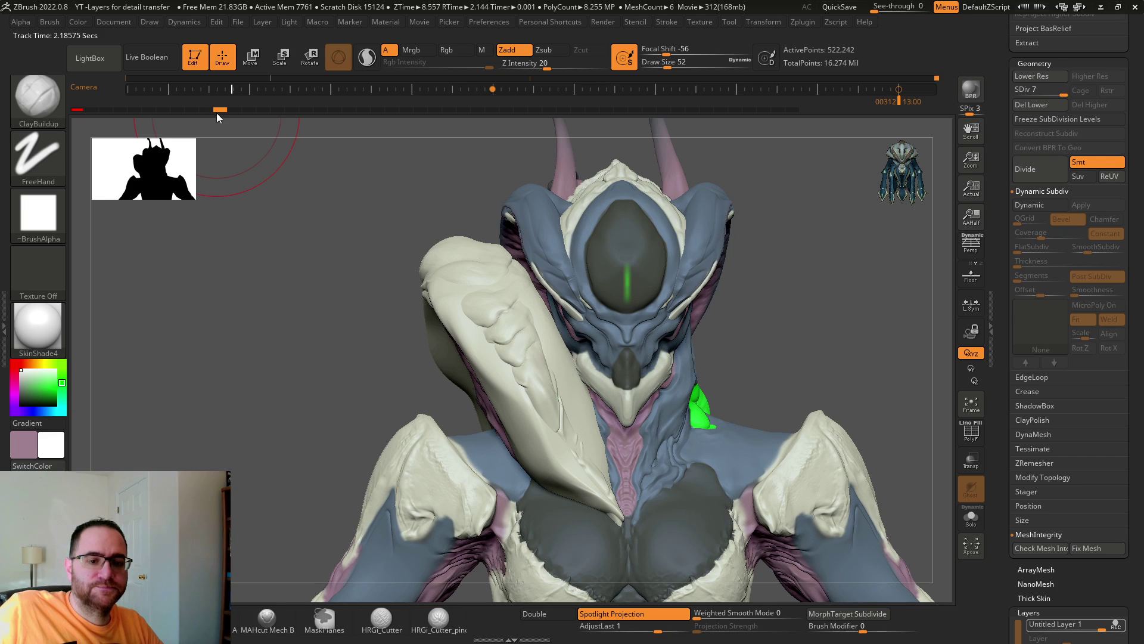
click(212, 109)
click(232, 109)
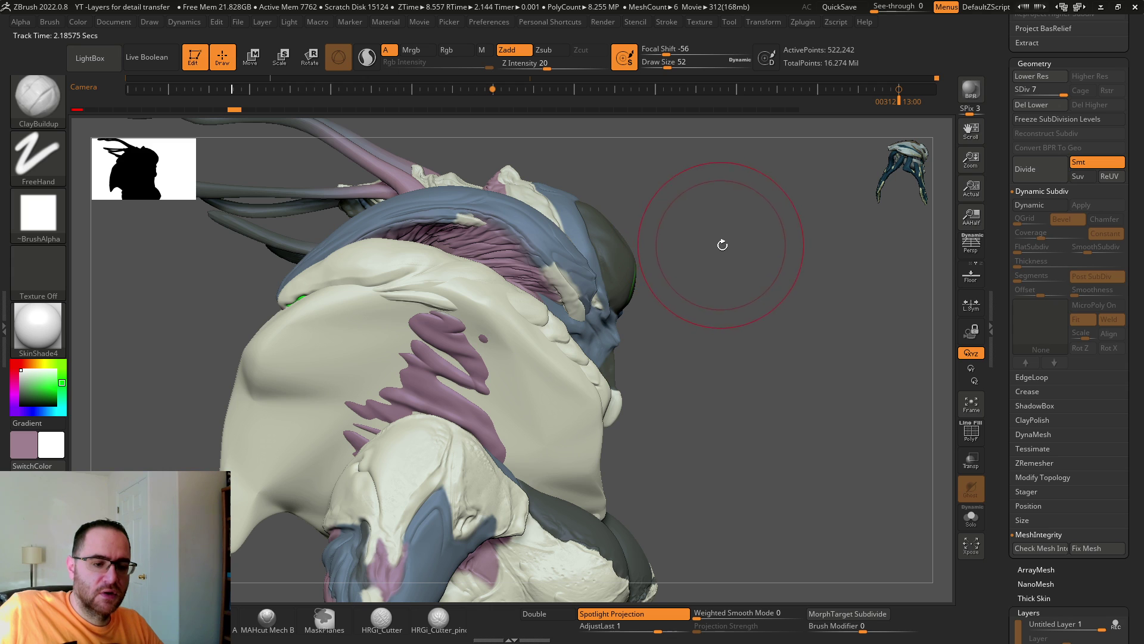
drag(722, 245, 758, 235)
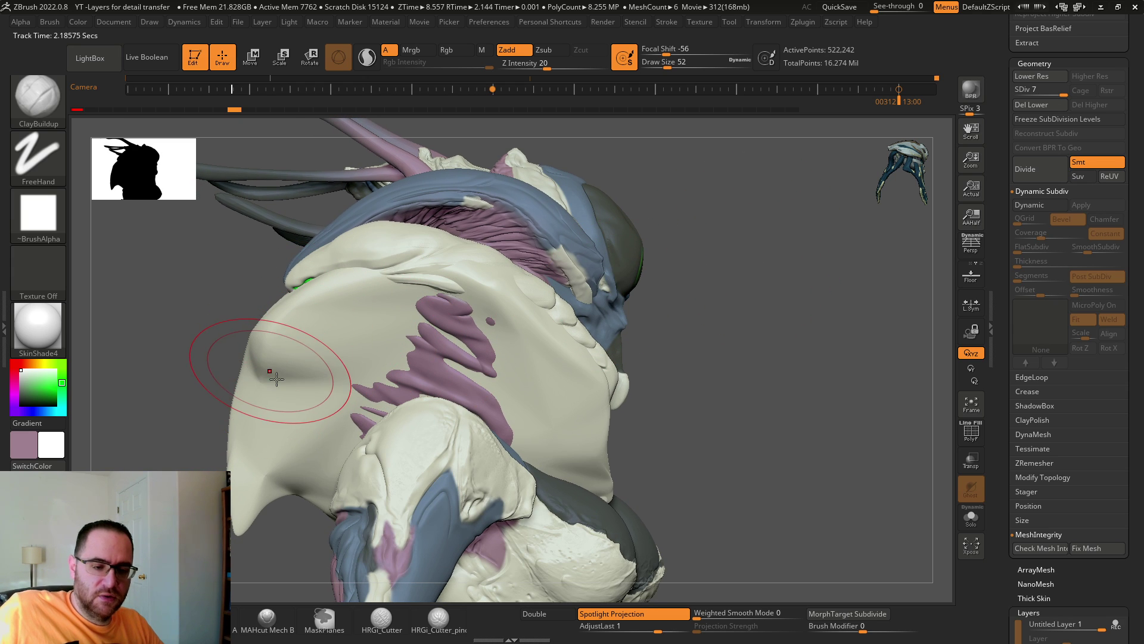
drag(786, 297, 697, 309)
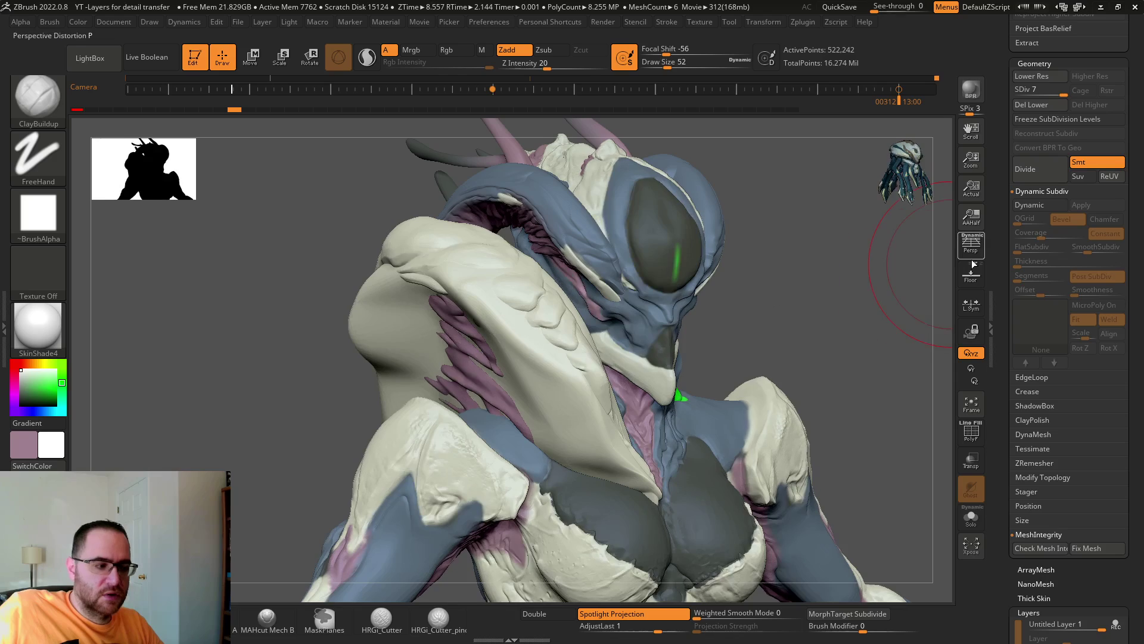
Bring the Layers settings into view and step the history back and forth across the creation of Untitled Layer 1
drag(1002, 281, 1006, 171)
scroll(1006, 172, down, 2)
key(ctrl)
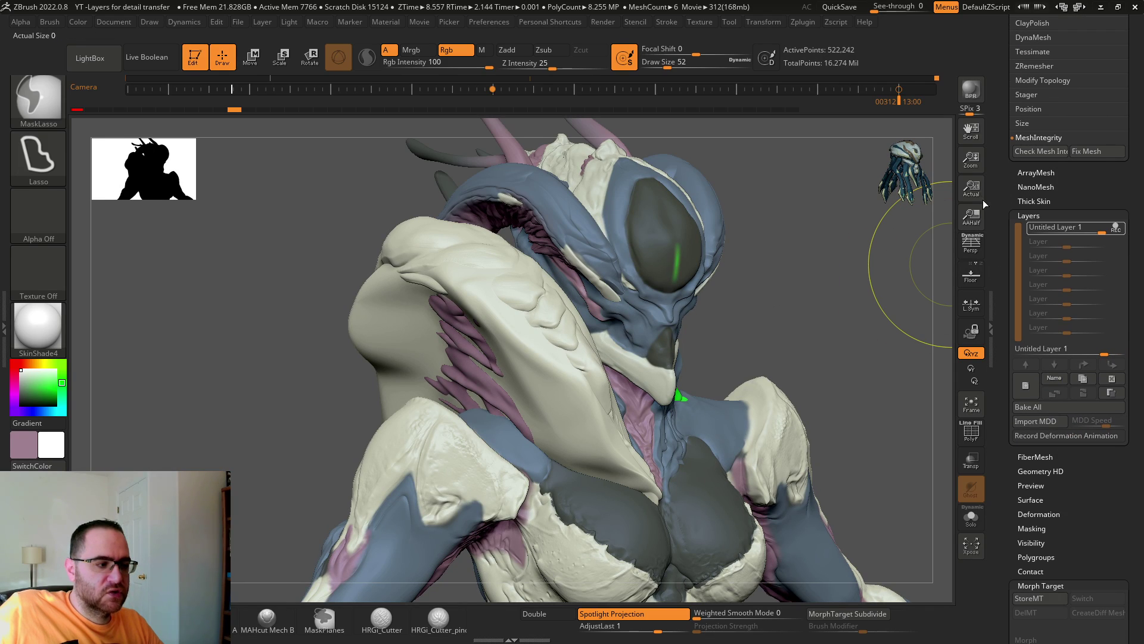
key(ctrl+1)
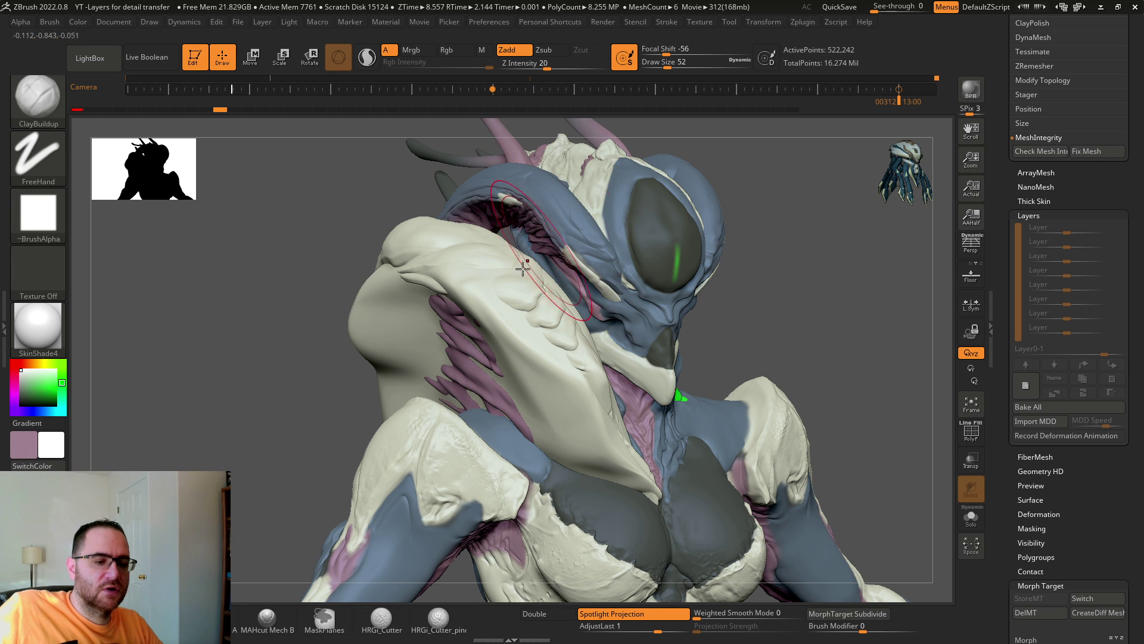
drag(831, 260, 766, 247)
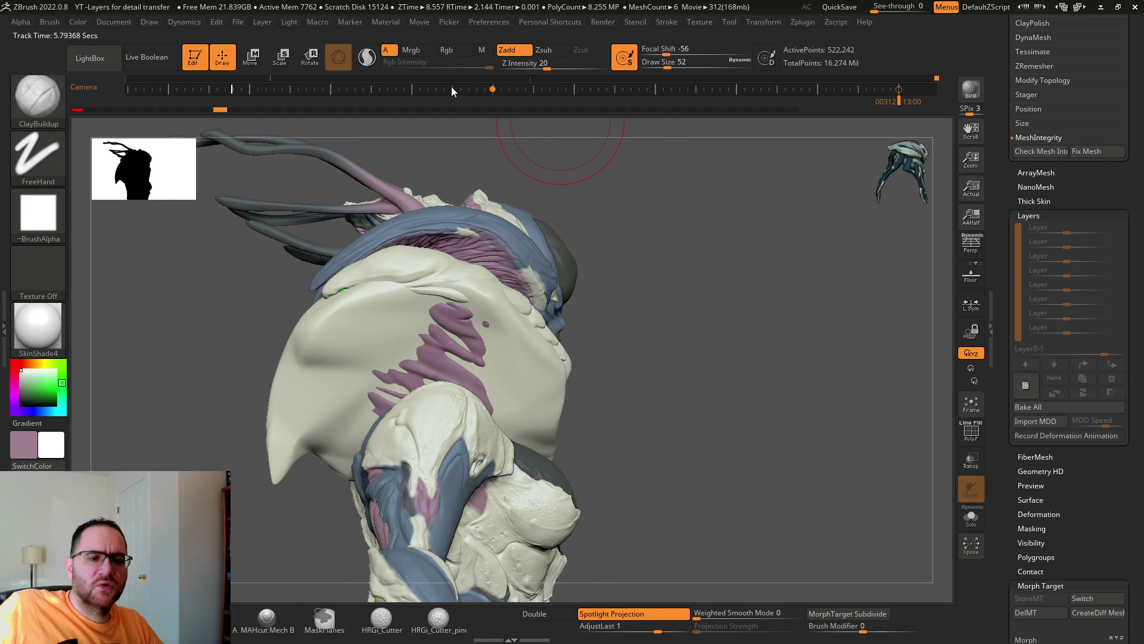
mouse_move(604, 121)
mouse_down()
mouse_move(733, 242)
mouse_move(722, 240)
mouse_up()
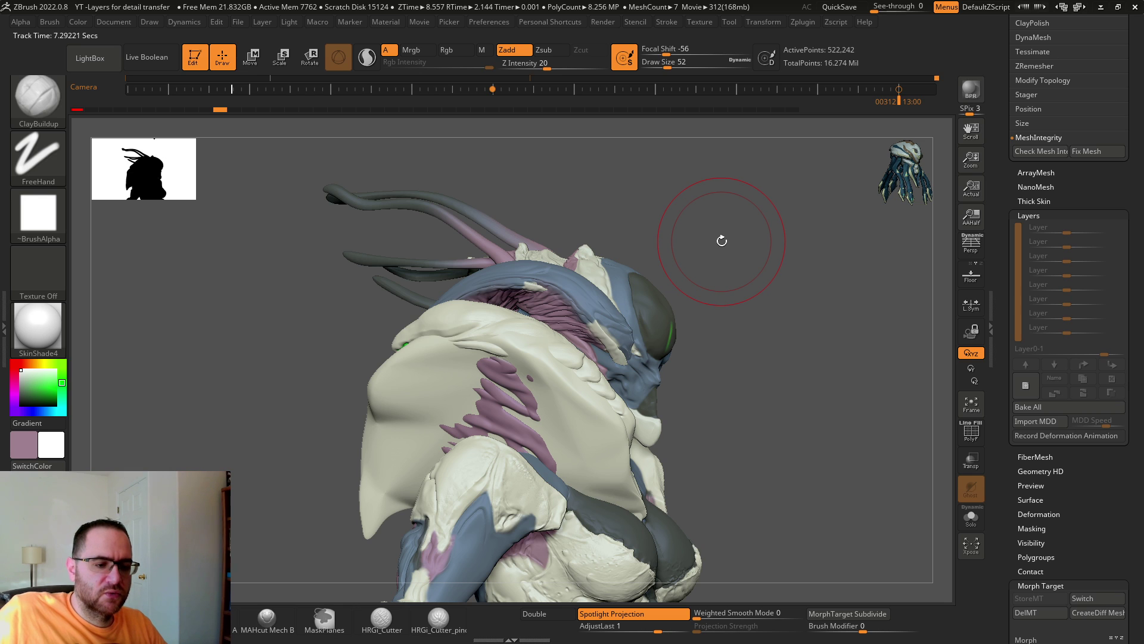
mouse_move(722, 241)
mouse_down()
mouse_move(764, 253)
mouse_move(731, 263)
mouse_up()
key(ctrl+shift+z)
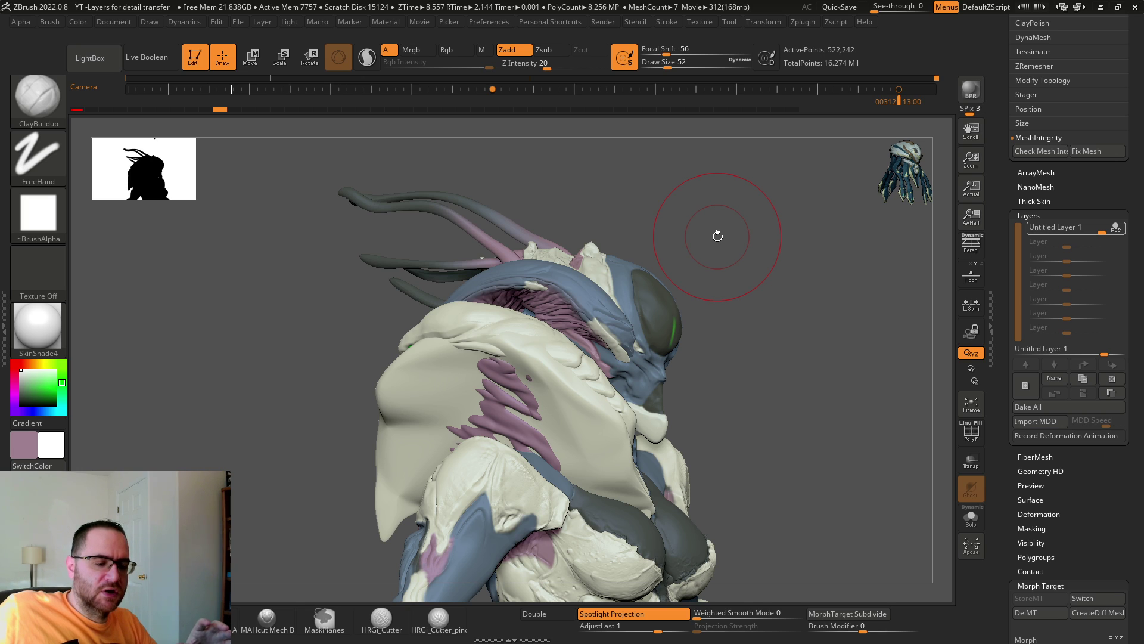
Step the history forward through the small shoulder's lower subdivision levels down to level 1, viewing it from several sides
key(1)
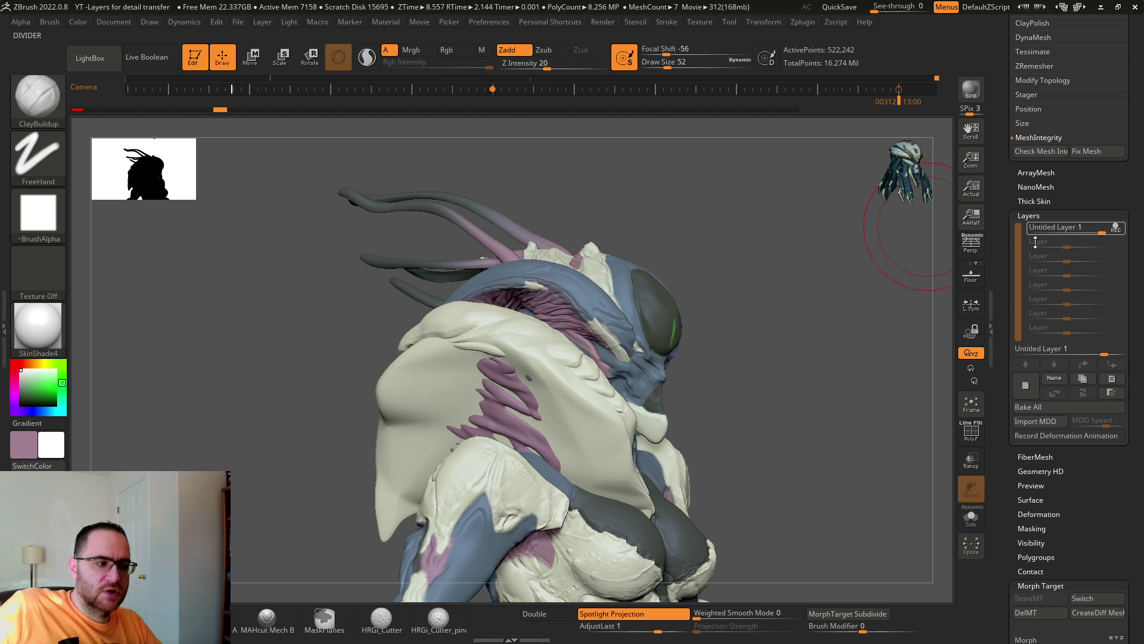
click(978, 251)
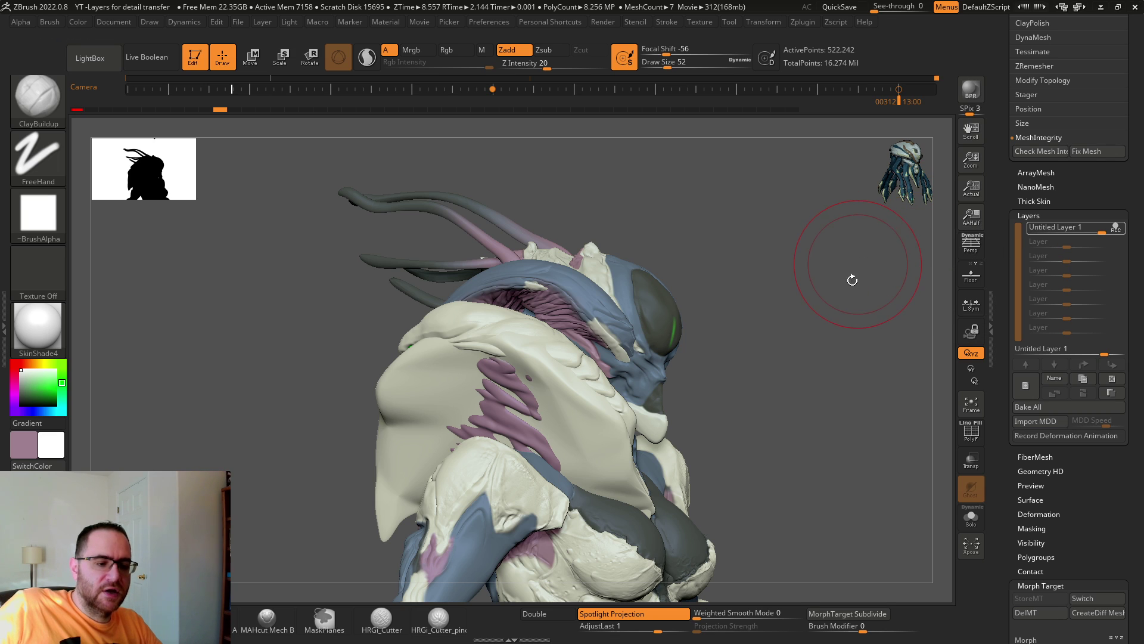
key(ctrl+shift)
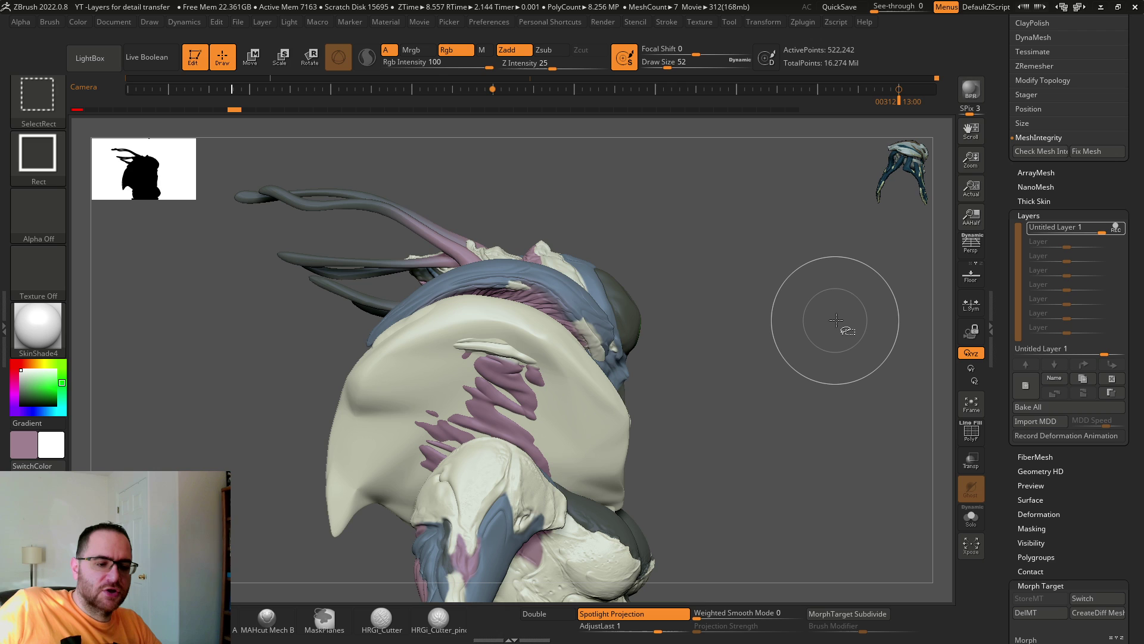
shift+drag(844, 314, 798, 332)
key(shift+d)
key(shift+d)
key(shift+d)
key(shift+d)
key(shift+d)
key(shift+d)
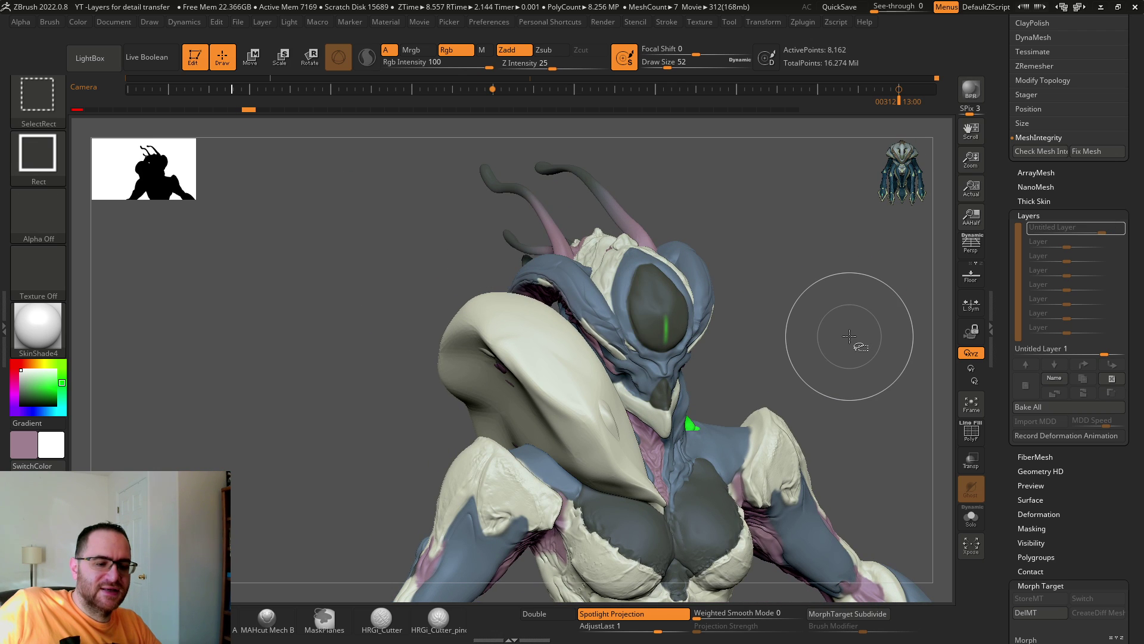
drag(842, 329, 858, 354)
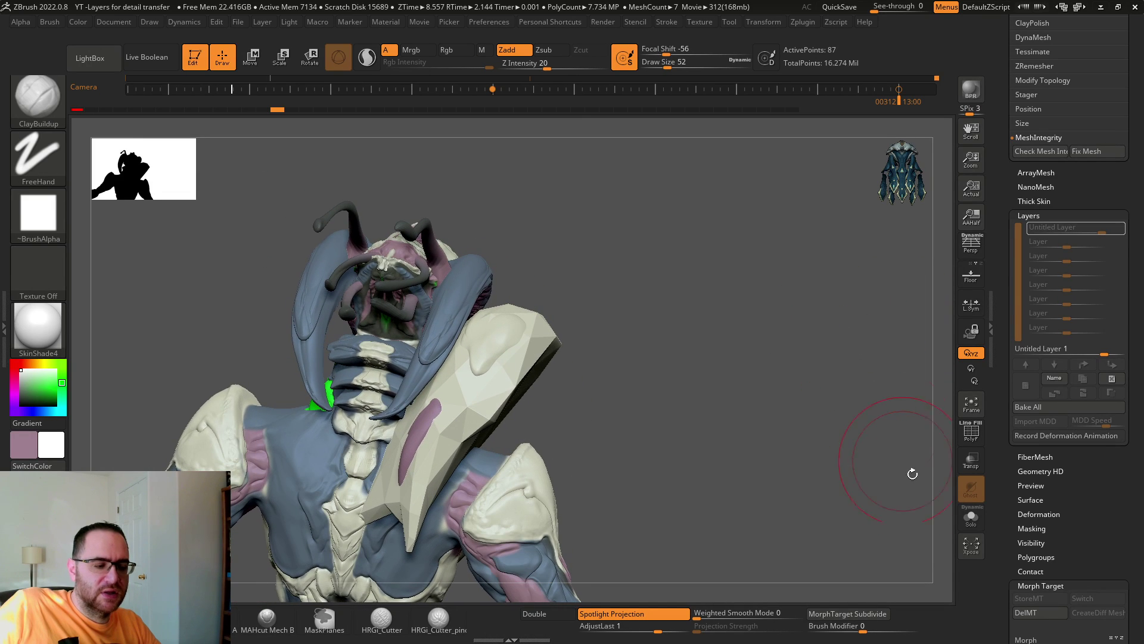
Isolate the lowest-level small shoulder with Solo, view it from the side, and turn Solo off again
click(968, 519)
drag(864, 490, 803, 480)
click(970, 516)
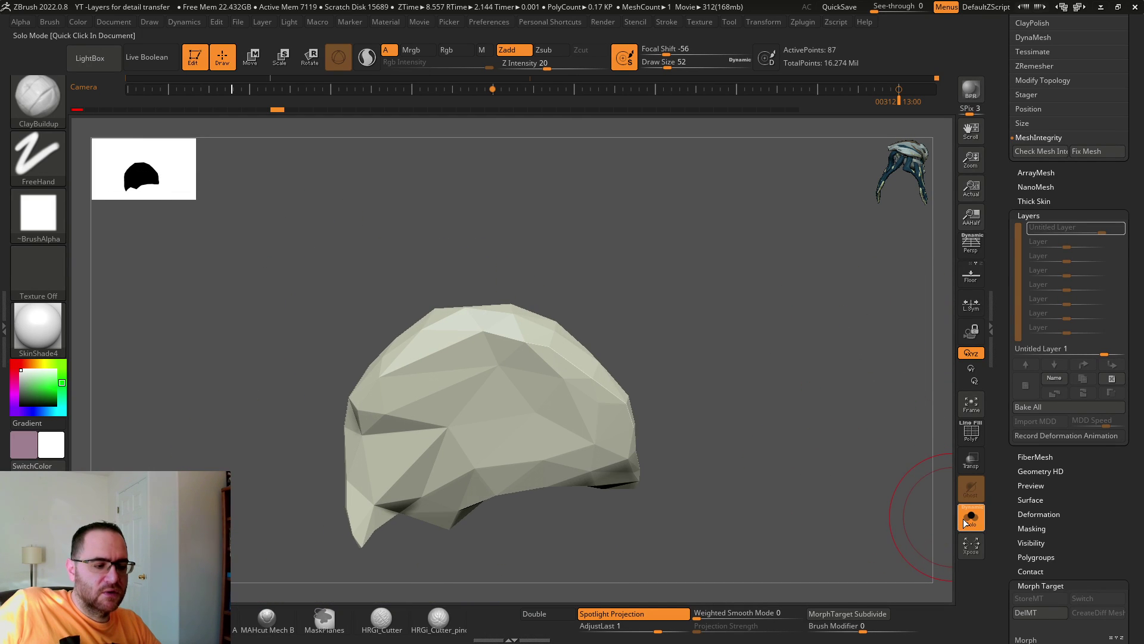
Bring the Subtool list into view and show visibility set V3 around the smallshoulder_low piece
scroll(1040, 170, up, 10)
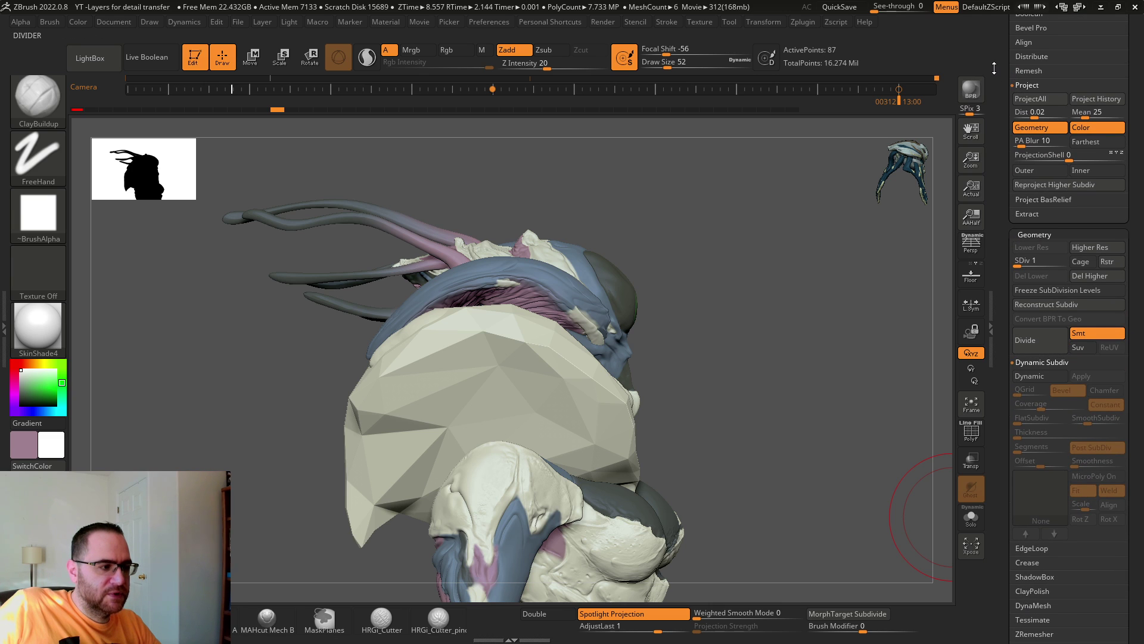
click(1007, 185)
scroll(1008, 203, up, 10)
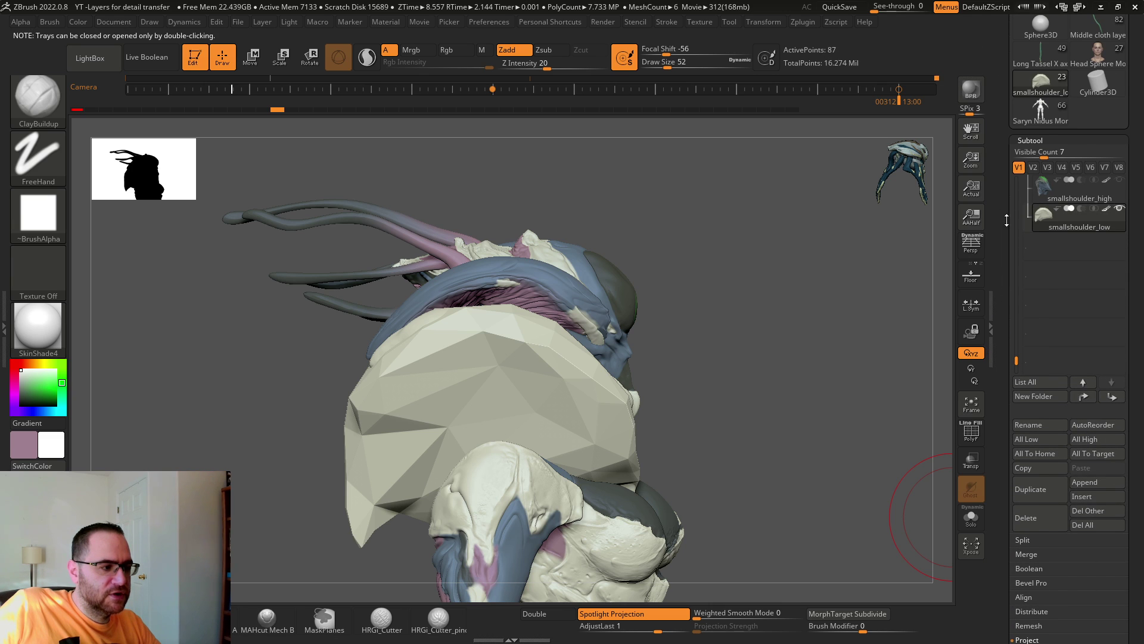
click(1049, 167)
drag(841, 209, 790, 224)
Step the history forward from the lowest subdivision level of smallshoulder_low up to its highest level
key(ctrl+shift)
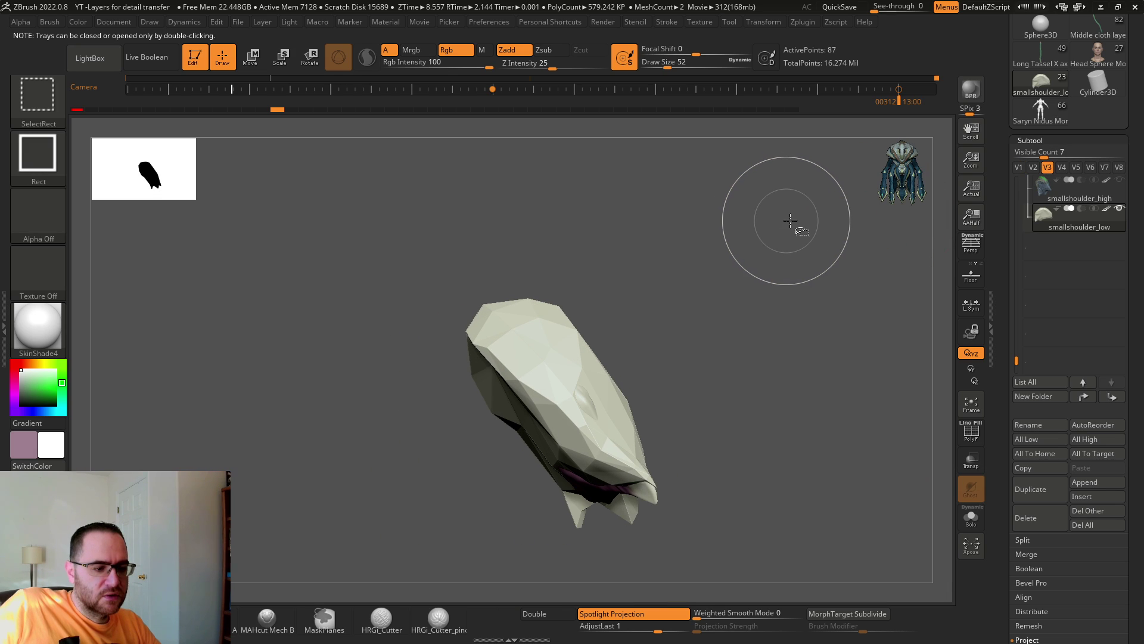
key(ctrl+d)
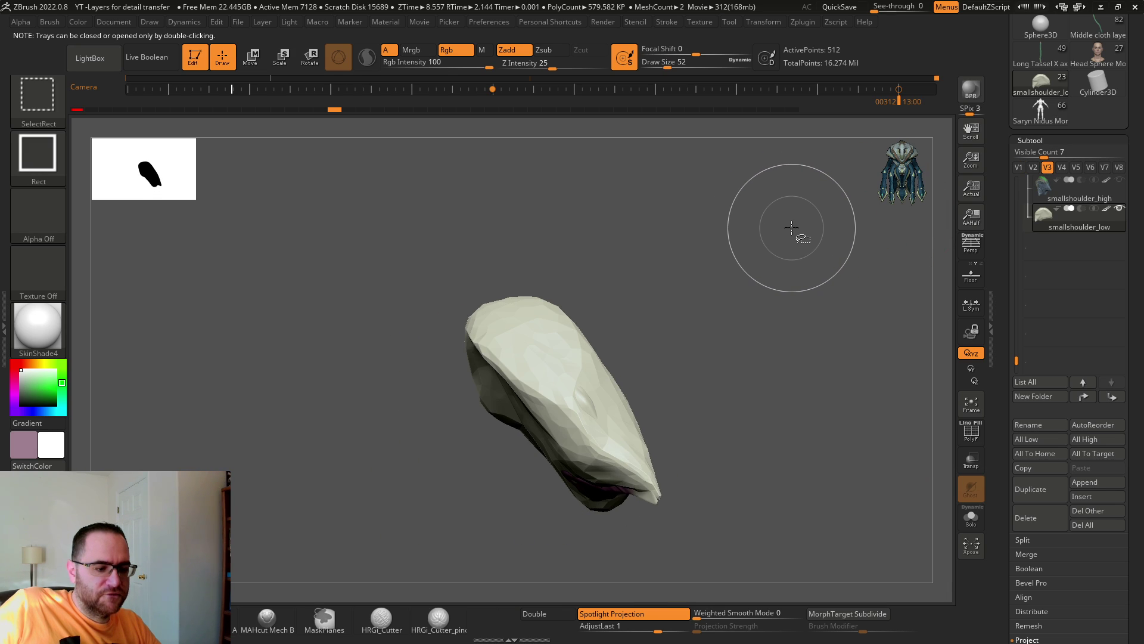
key(ctrl+d)
key(ctrl+d)
key(ctrl+d)
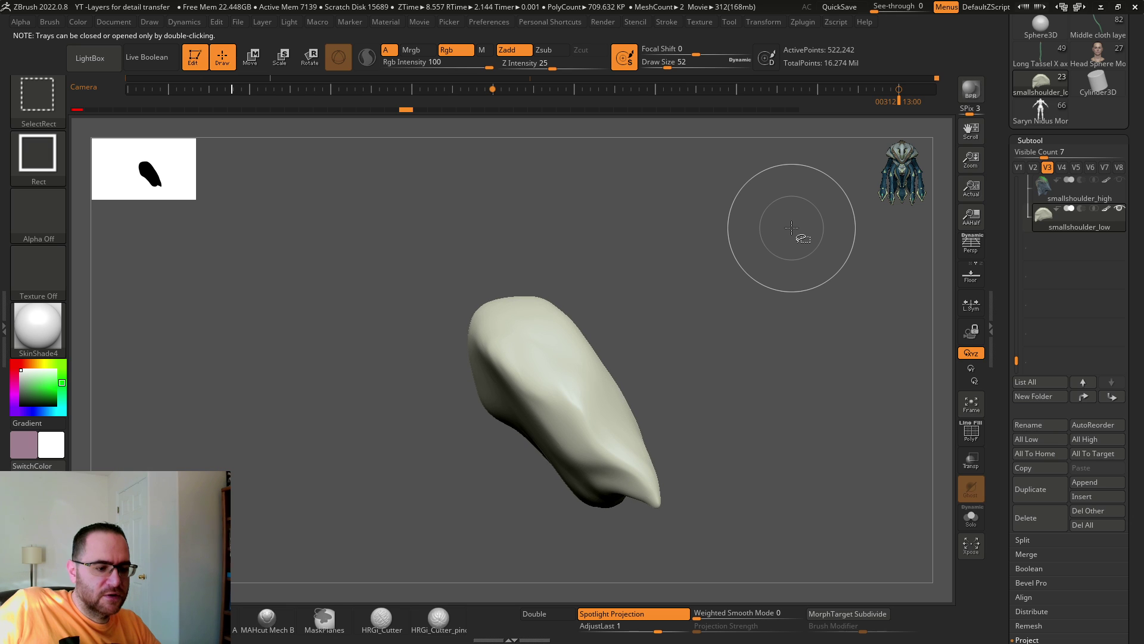
Step the history forward down to smallshoulder_low's lowest subdivision level, with its Layers settings in view
key(shift+d)
drag(791, 228, 822, 216)
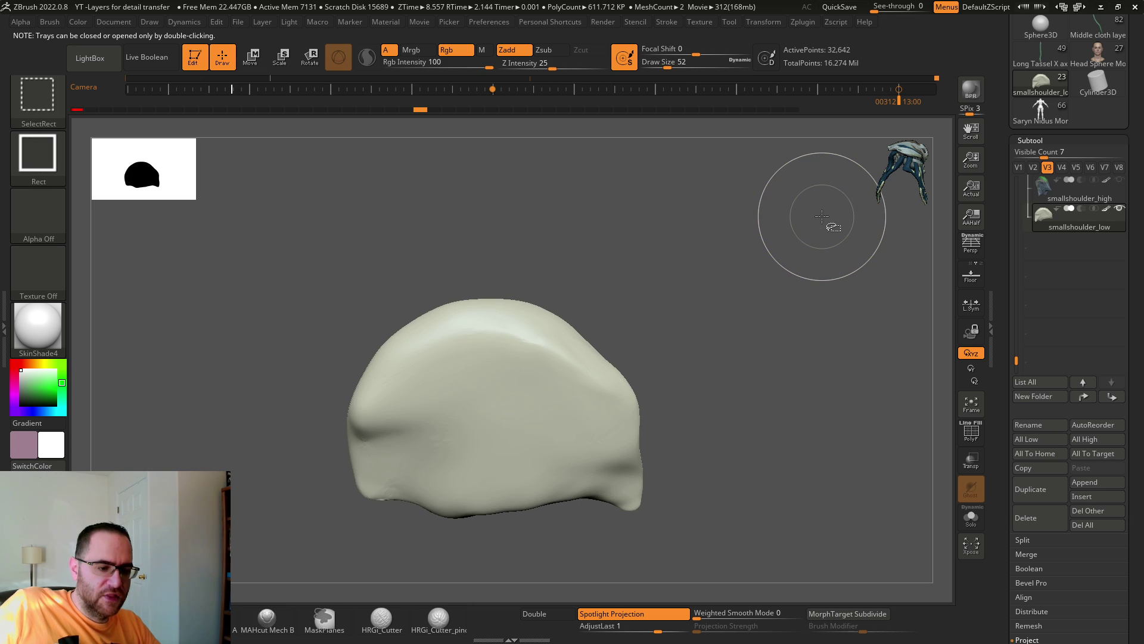
key(ctrl+shift+z)
key(ctrl+shift+z)
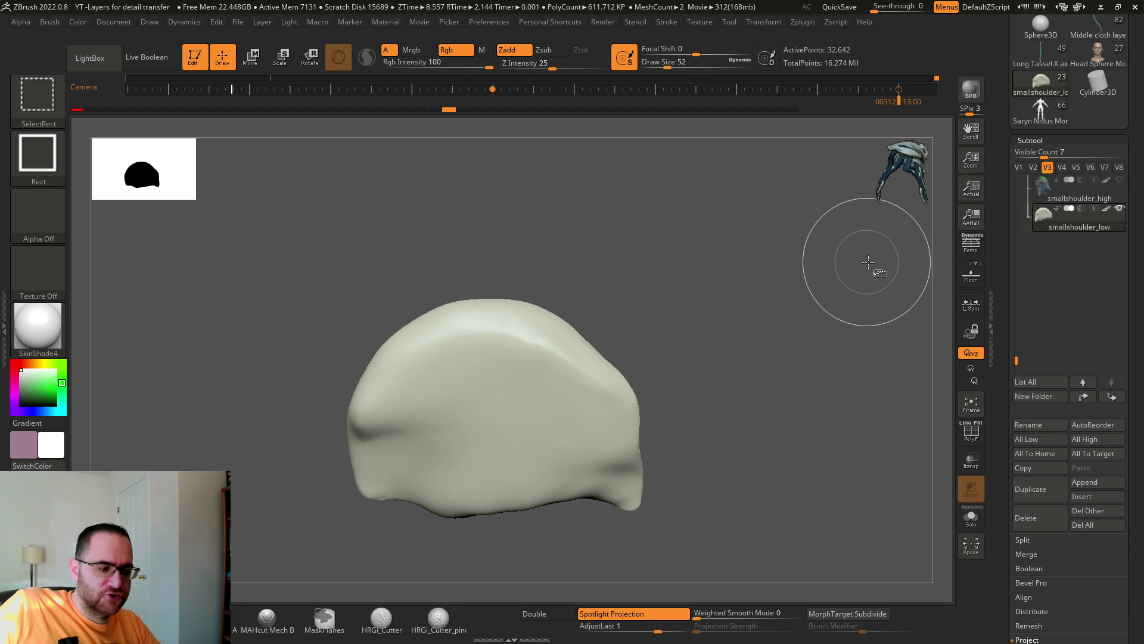
drag(1008, 184, 1019, 62)
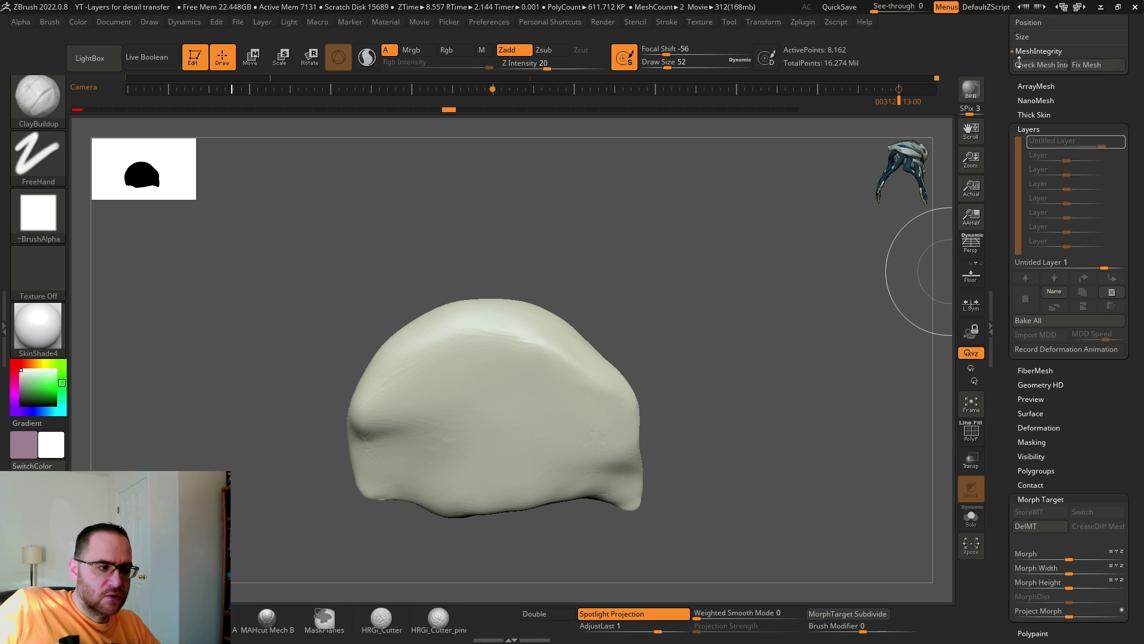
key(shift+d)
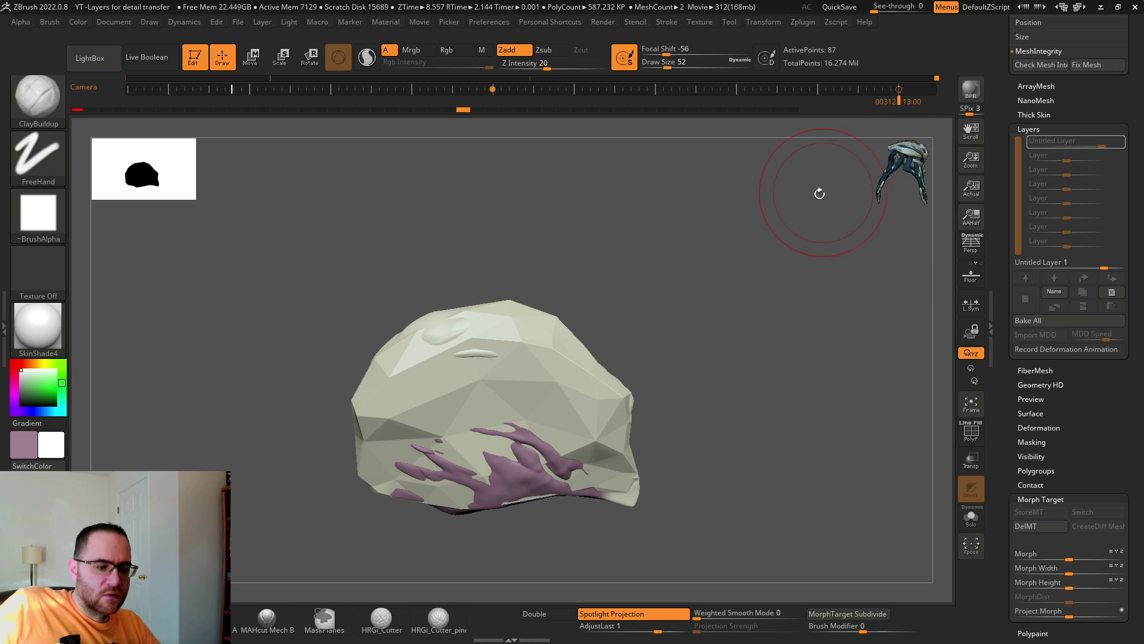
Compare smallshoulder_low's lowest-level shape before and after the last history changes against the detailed shoulder piece from several angles
mouse_move(818, 191)
mouse_down()
mouse_move(743, 217)
mouse_move(754, 235)
mouse_up()
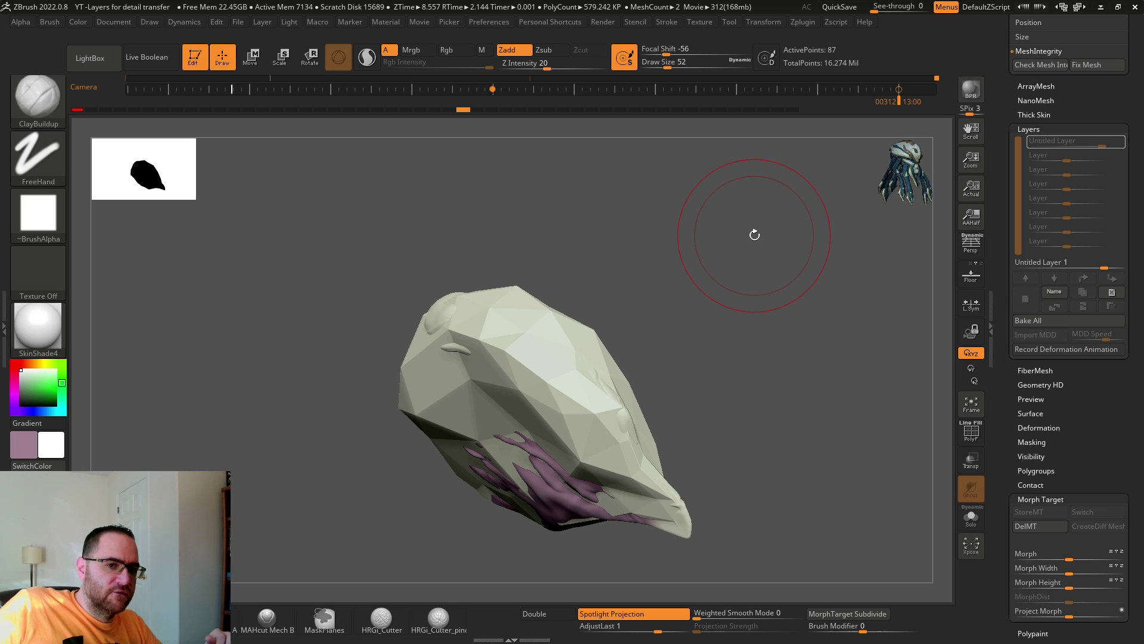
key(ctrl+shift+z)
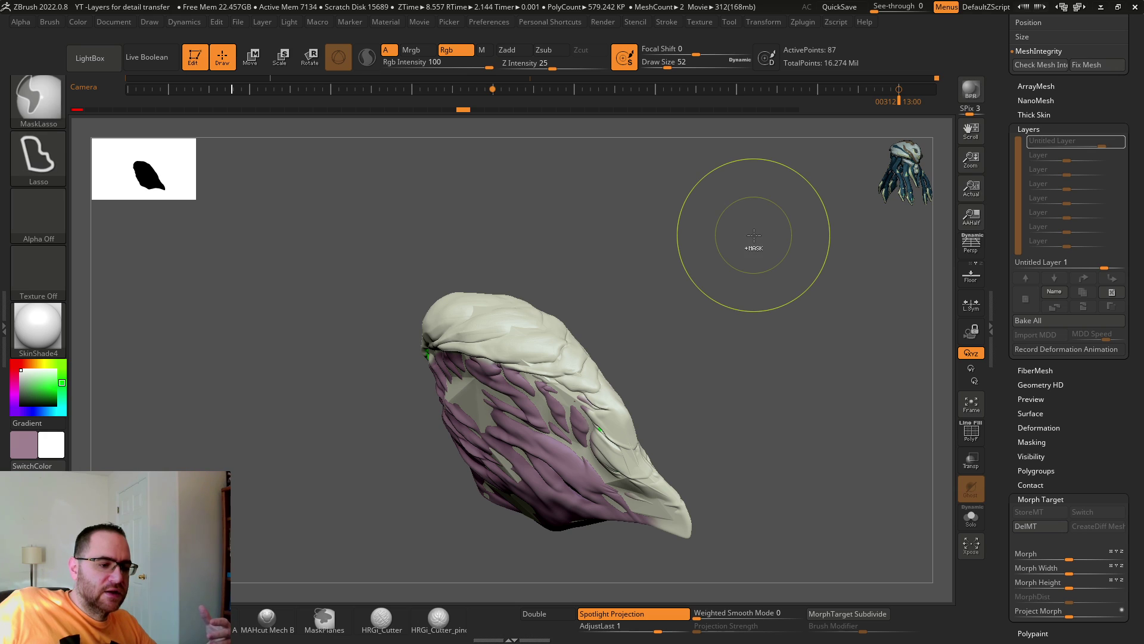
key(ctrl+shift+z)
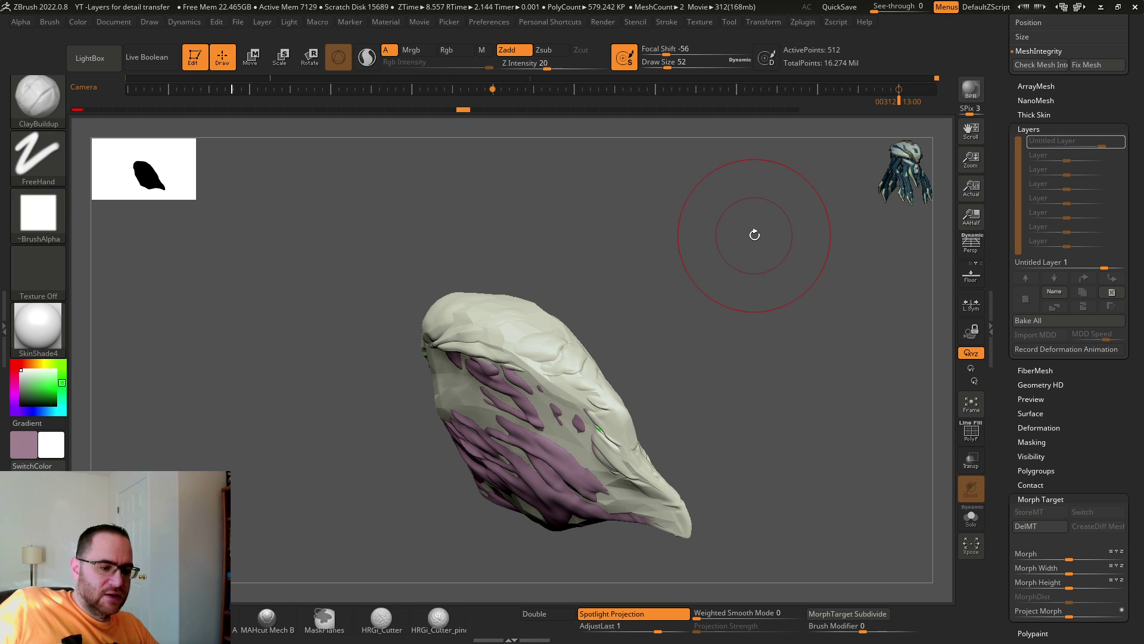
drag(755, 235, 778, 236)
key(ctrl+z)
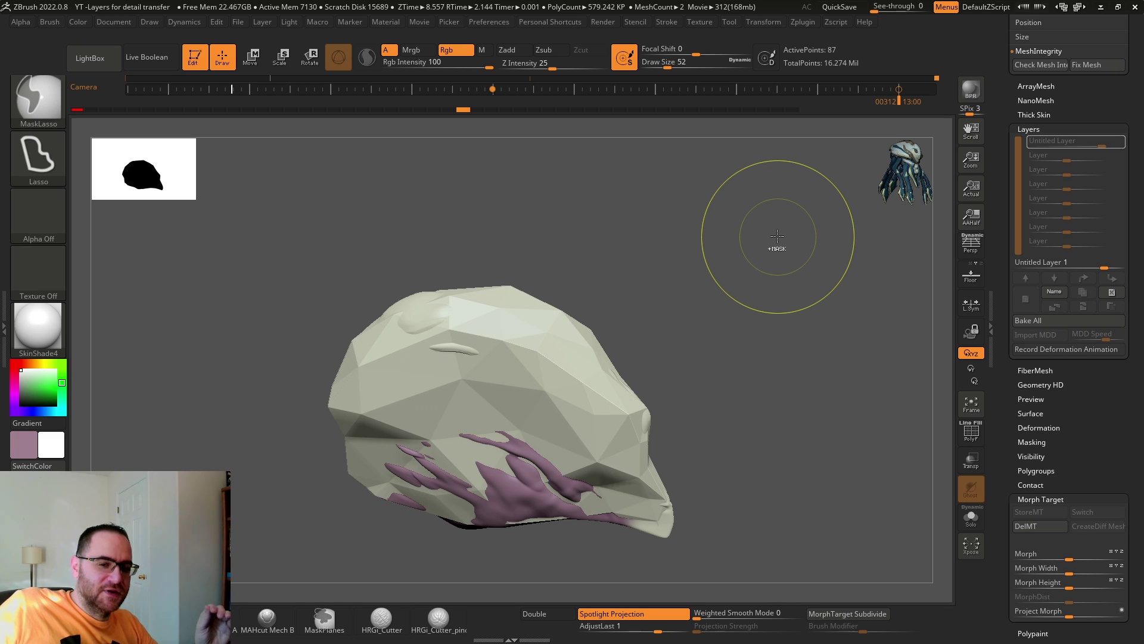
Bring the Project and Geometry settings into view and step the history forward to smallshoulder_low's subdivision level 2
drag(999, 180, 993, 356)
scroll(993, 357, up, 3)
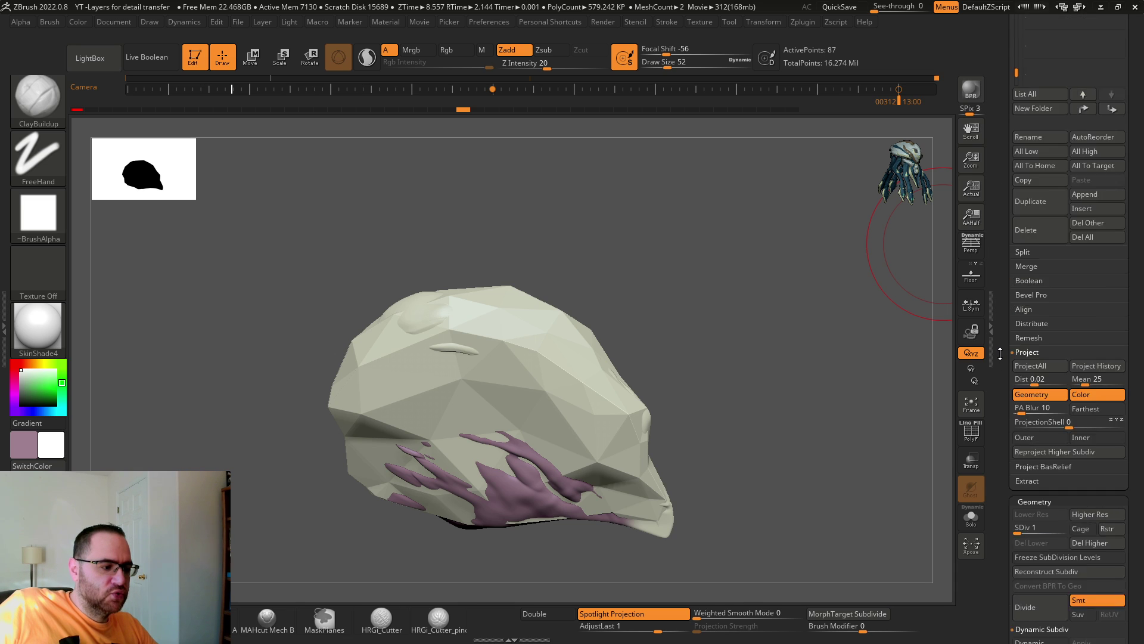
drag(1005, 146, 1013, 190)
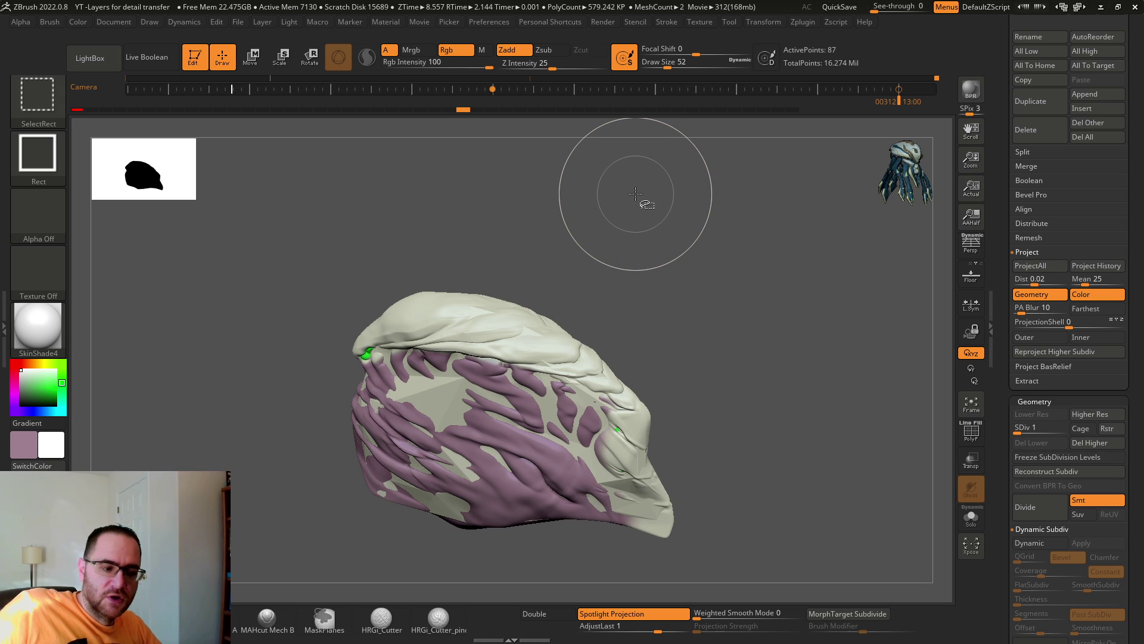
key(ctrl+shift+z)
key(ctrl+shift+z)
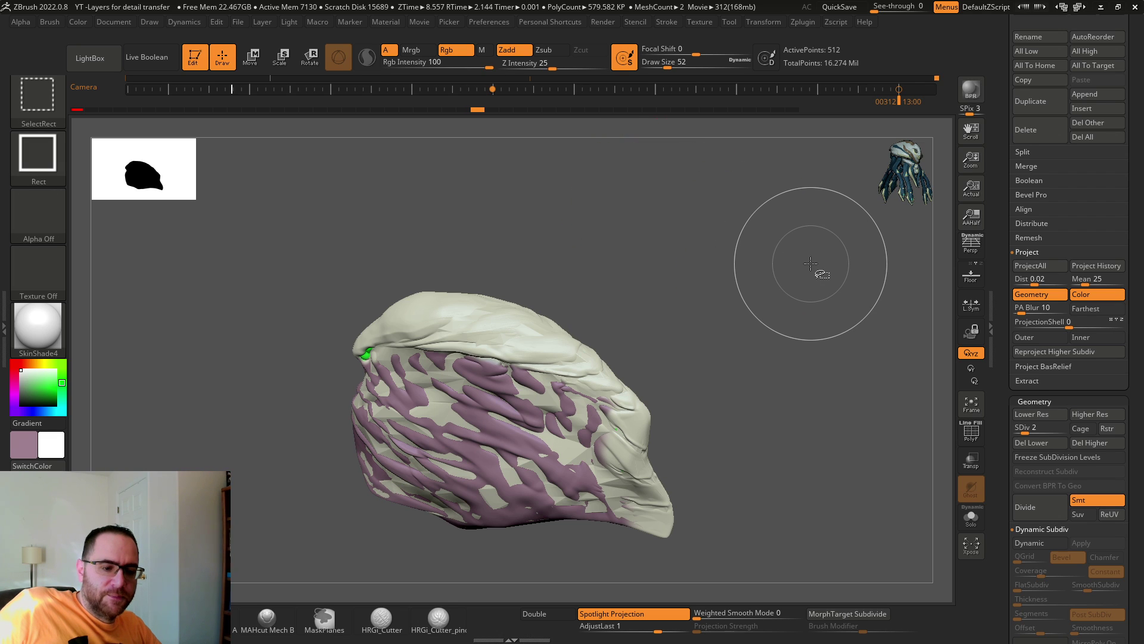
Isolate smallshoulder_low in Solo mode and step the history forward through the smoothing of its surface at subdivision level 2
click(971, 516)
drag(825, 447, 827, 449)
key(ctrl+shift)
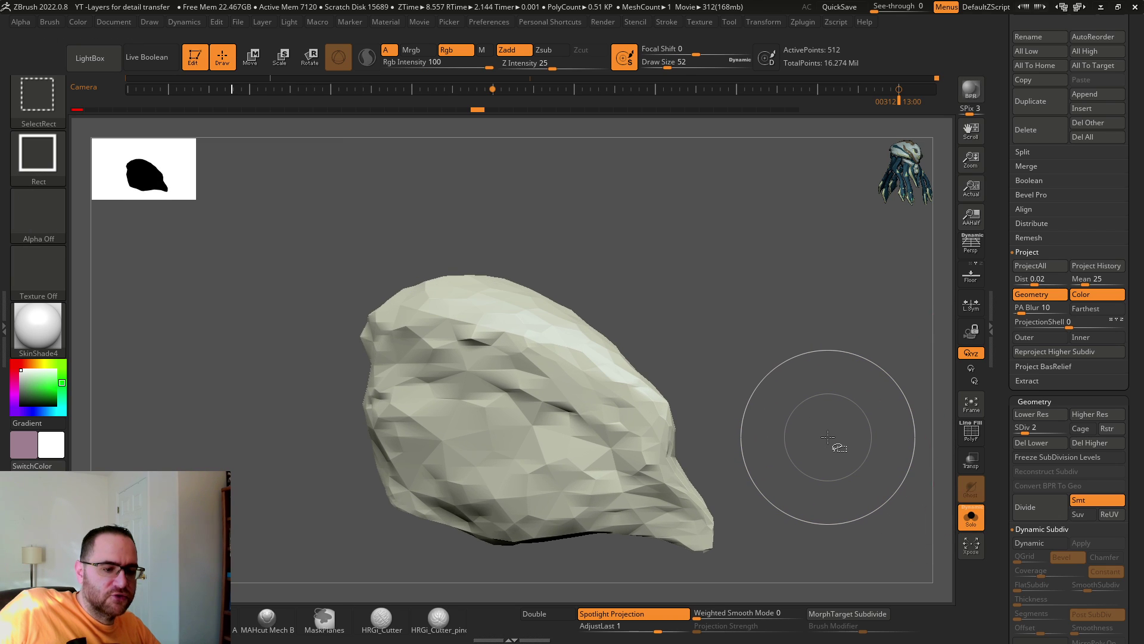
key(ctrl+shift+z)
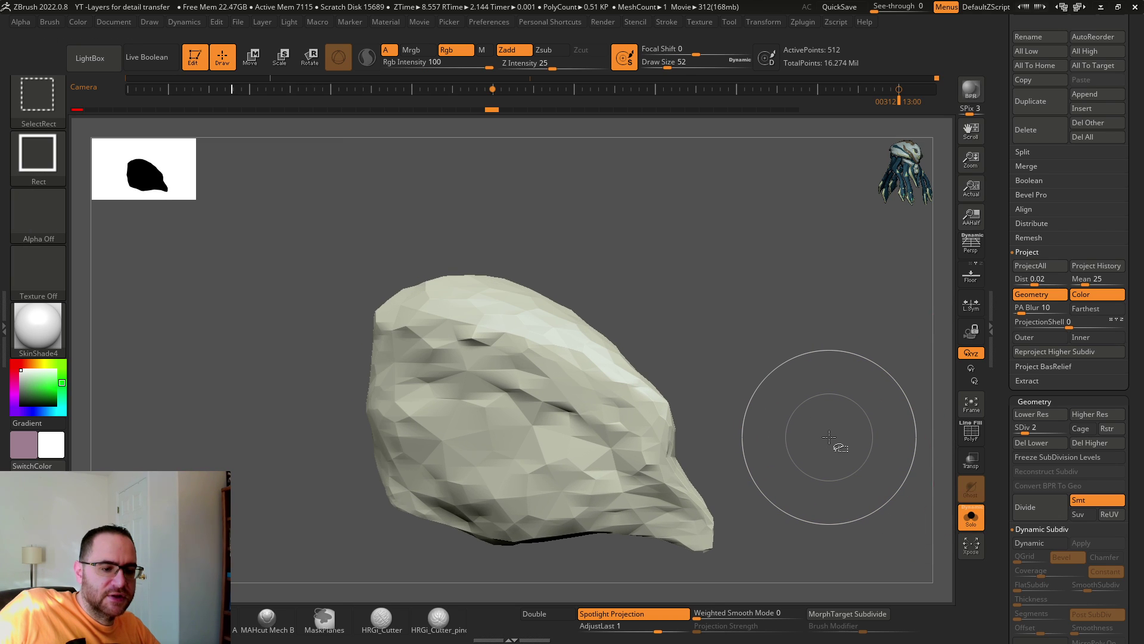
key(ctrl+shift+z)
key(ctrl+shift+z)
key(ctrl+shift+z)
key(ctrl+shift+z)
key(ctrl+shift+z)
key(ctrl+shift+z)
key(ctrl+shift+z)
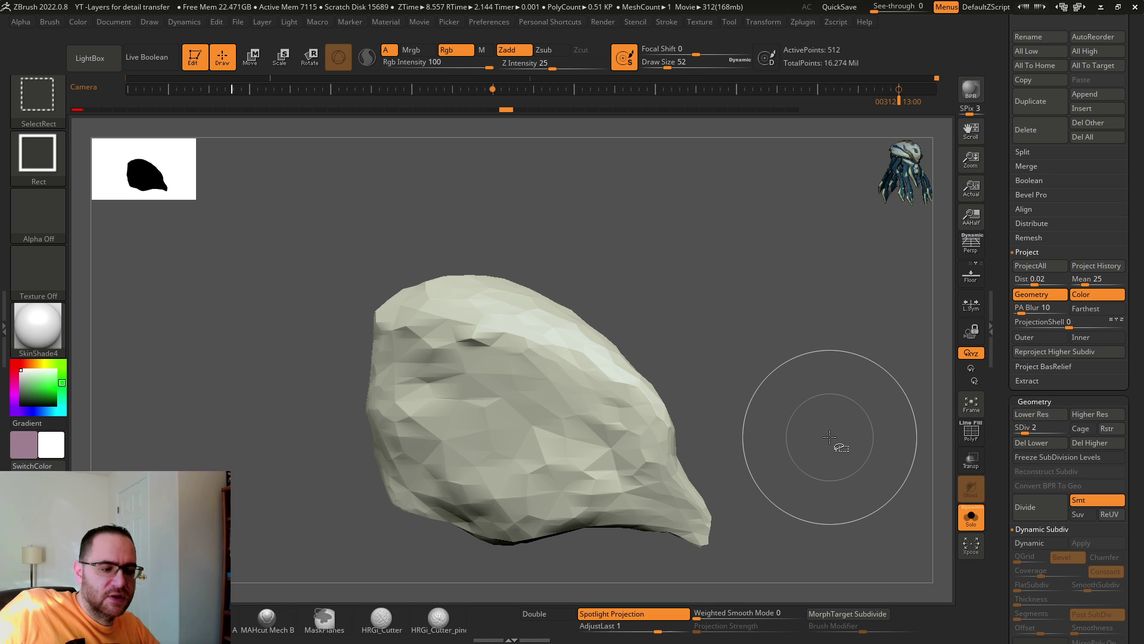
Step the history forward to the lowest subdivision level, raise smallshoulder_low to its highest level, and bring its Layers settings into view
key(ctrl+shift+z)
key(ctrl+shift+z)
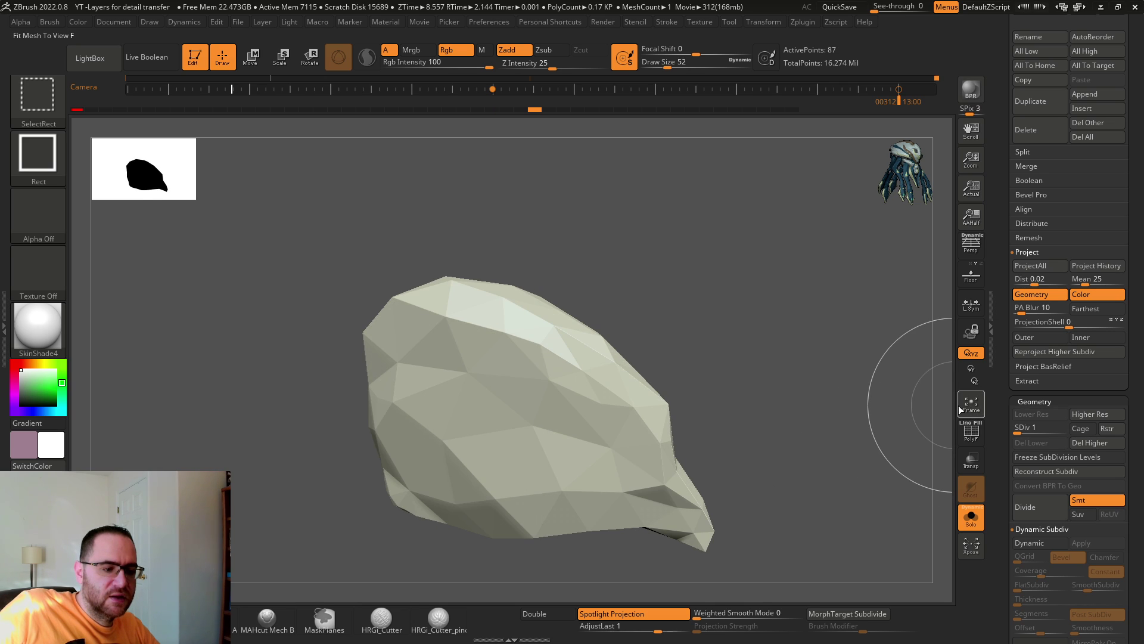
key(d)
key(d)
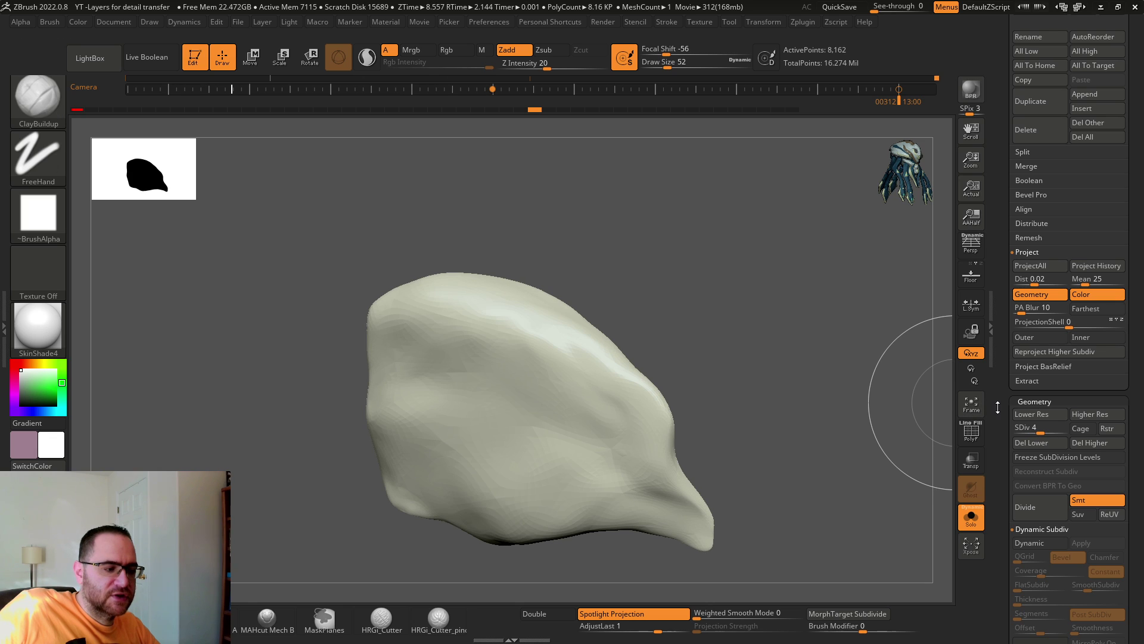
scroll(1004, 388, down, 1)
key(d)
mouse_move(1004, 388)
mouse_down()
mouse_move(1023, 238)
mouse_move(1023, 259)
mouse_up()
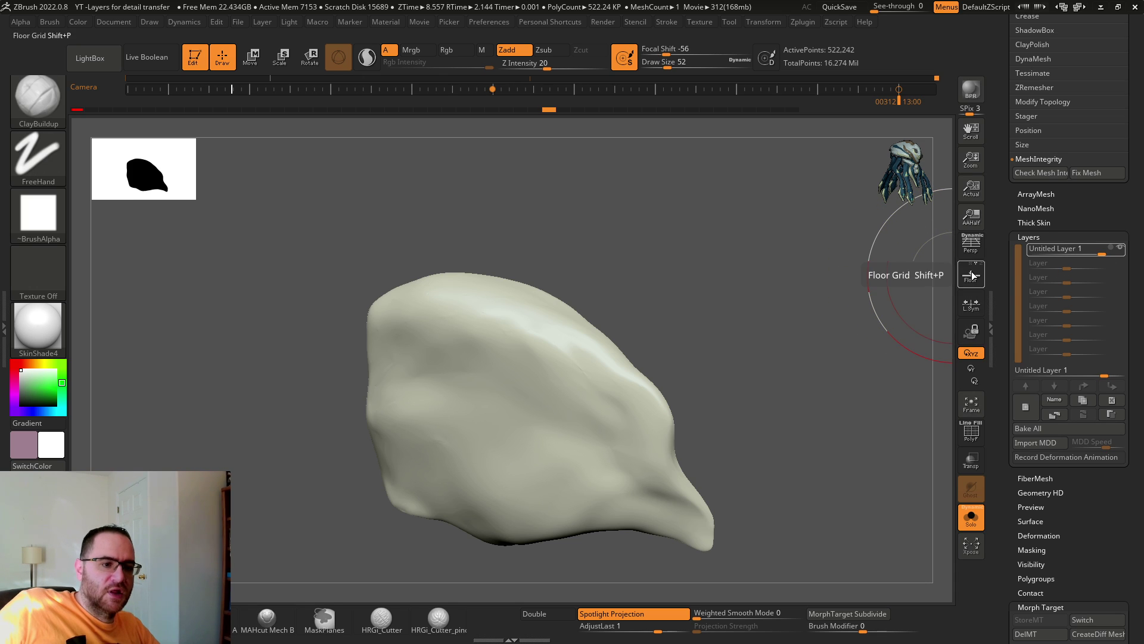
Step the history forward through naming the first layer Shape and adding a second layer named adjust1-detail
key(ctrl+shift)
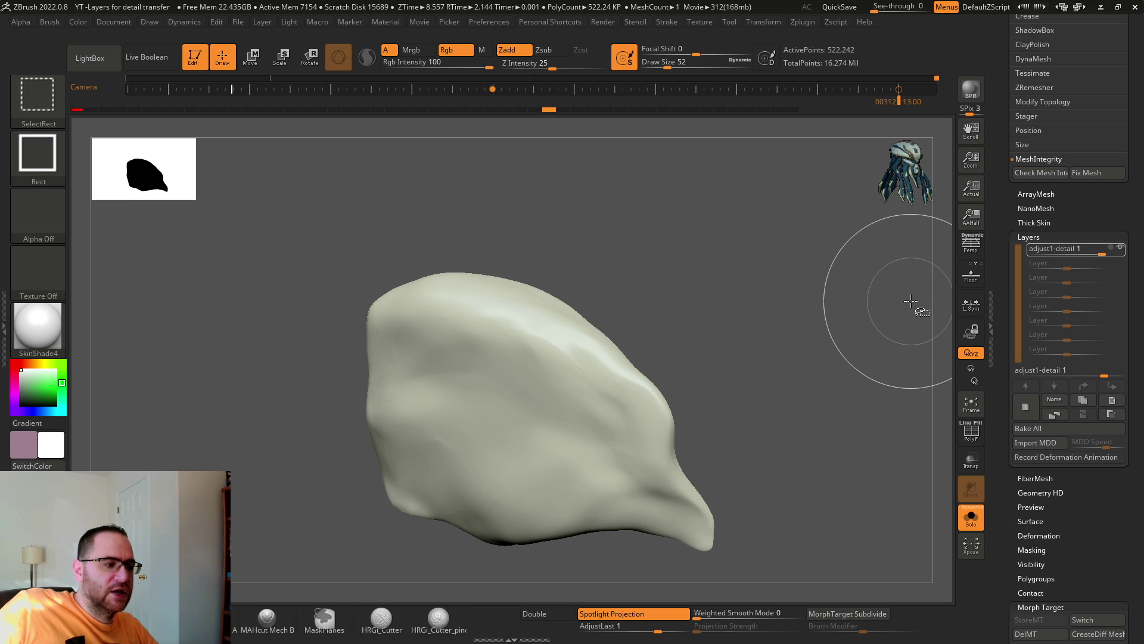
key(ctrl+shift)
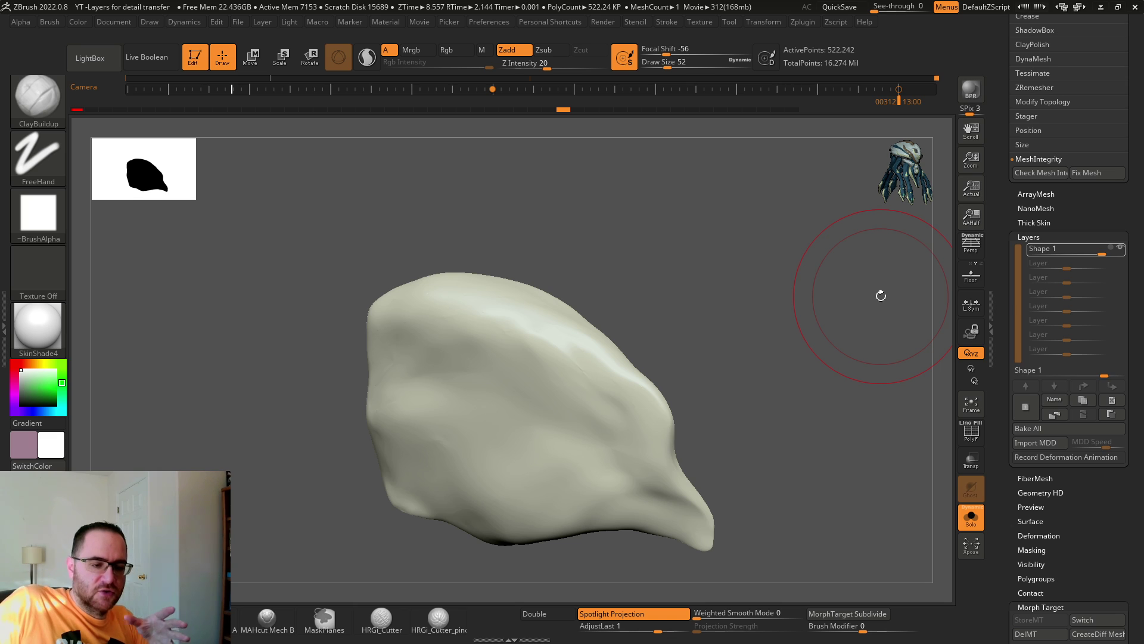
drag(763, 306, 940, 266)
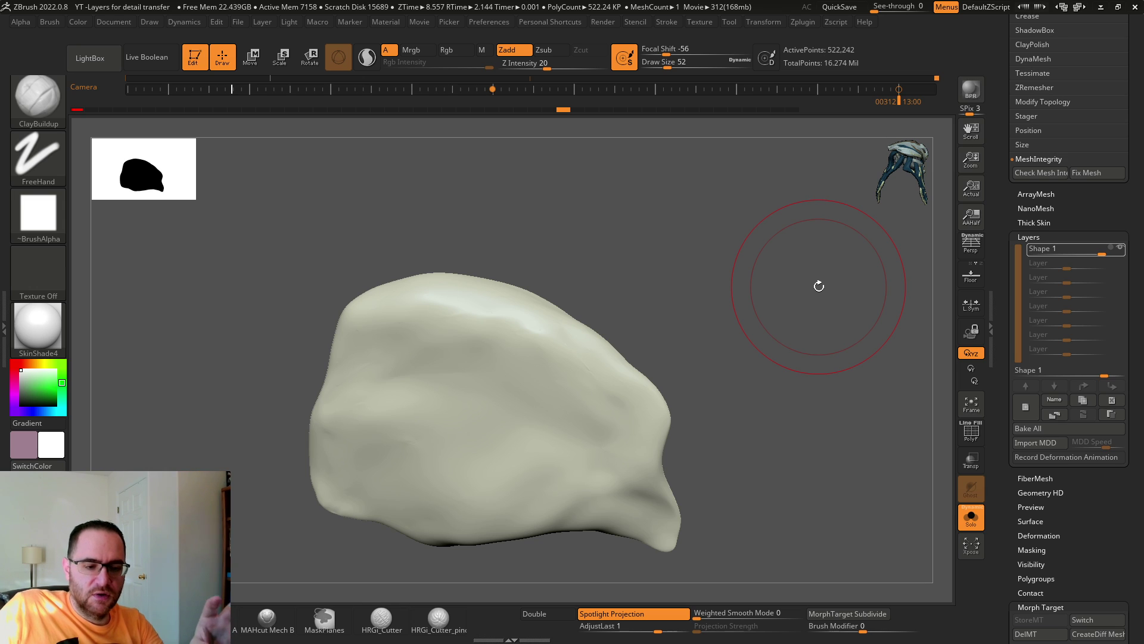
key(ctrl+shift+n)
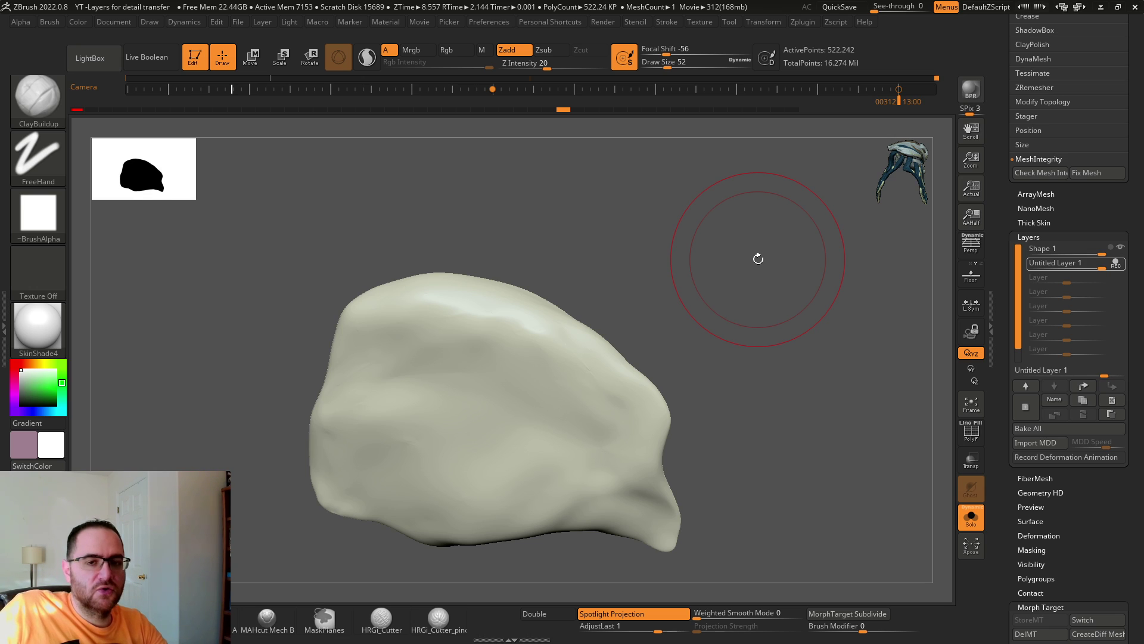
key(ctrl+shift+z)
key(ctrl+shift+z)
key(ctrl+shift+z)
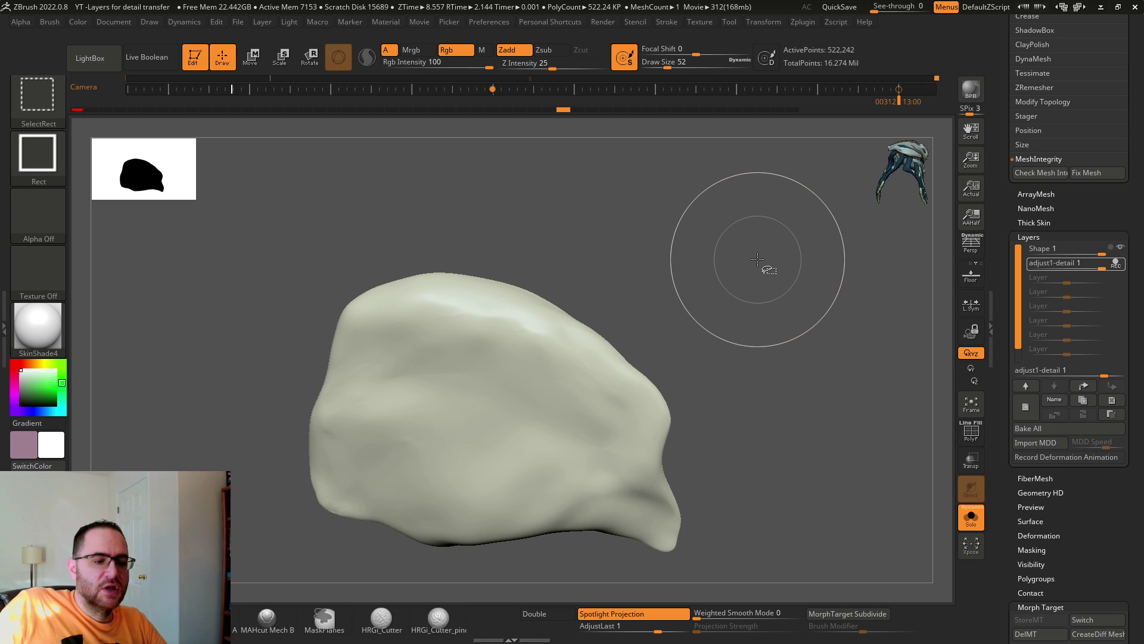
Replay the detail projection onto the adjust1-detail layer from smallshoulder_low's lowest subdivision level up to its highest
key(shift+d)
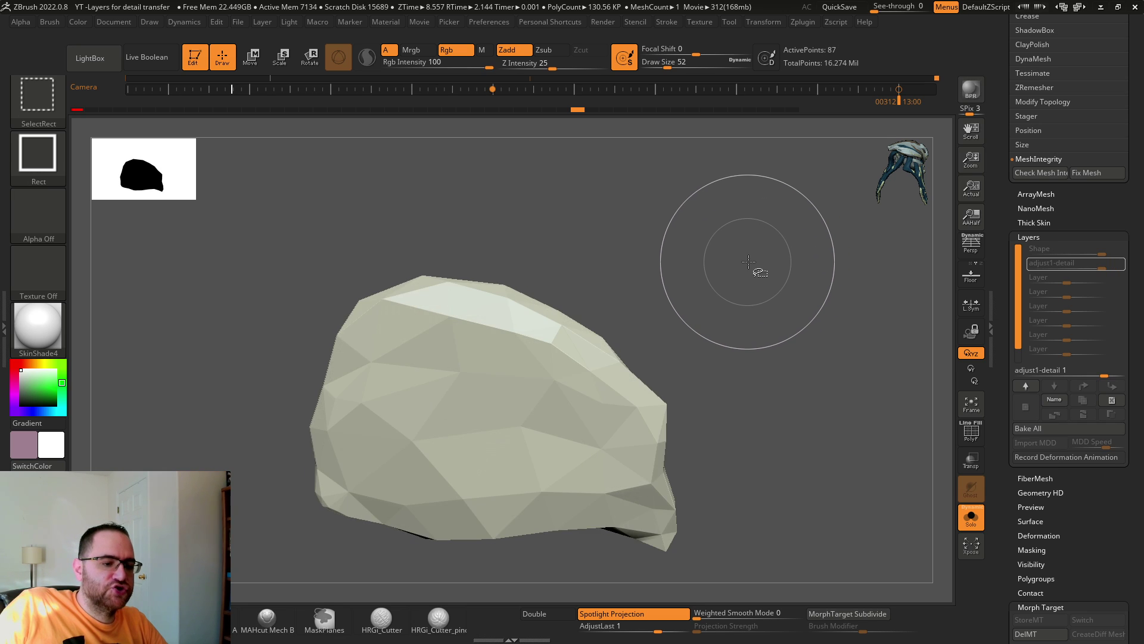
key(shift+d)
key(d)
key(d)
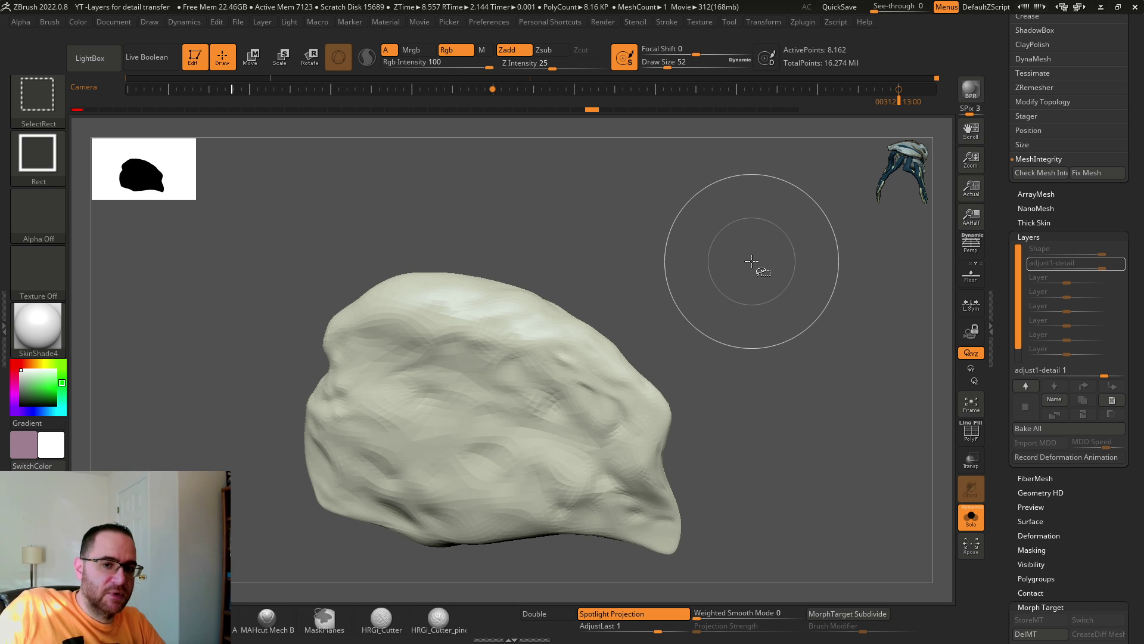
key(ctrl+shift+z)
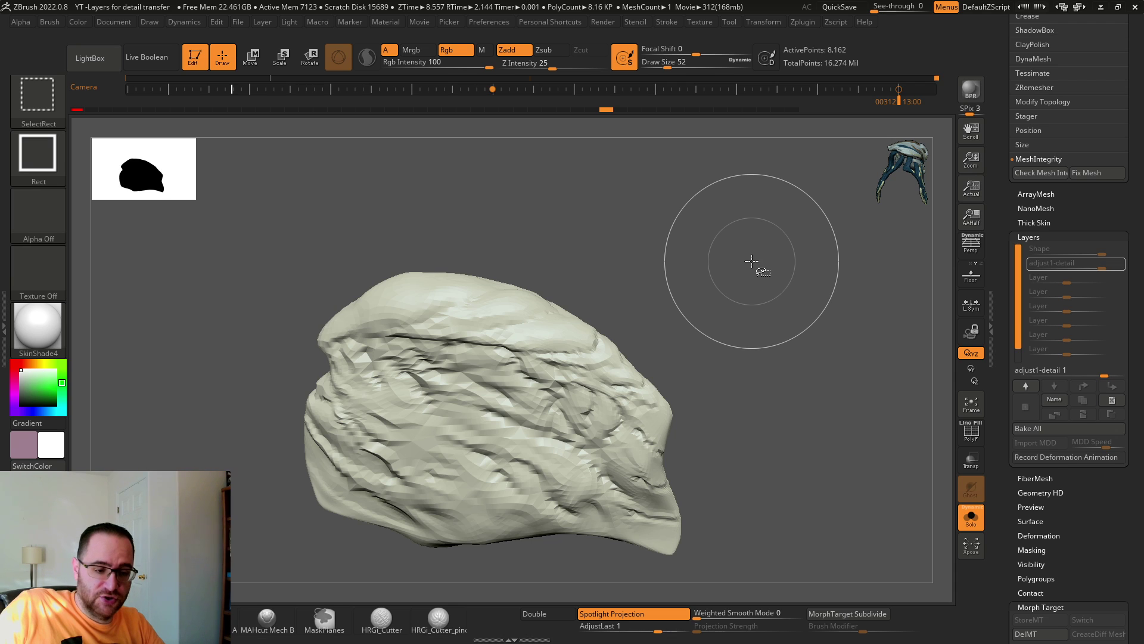
key(d)
key(d)
key(d)
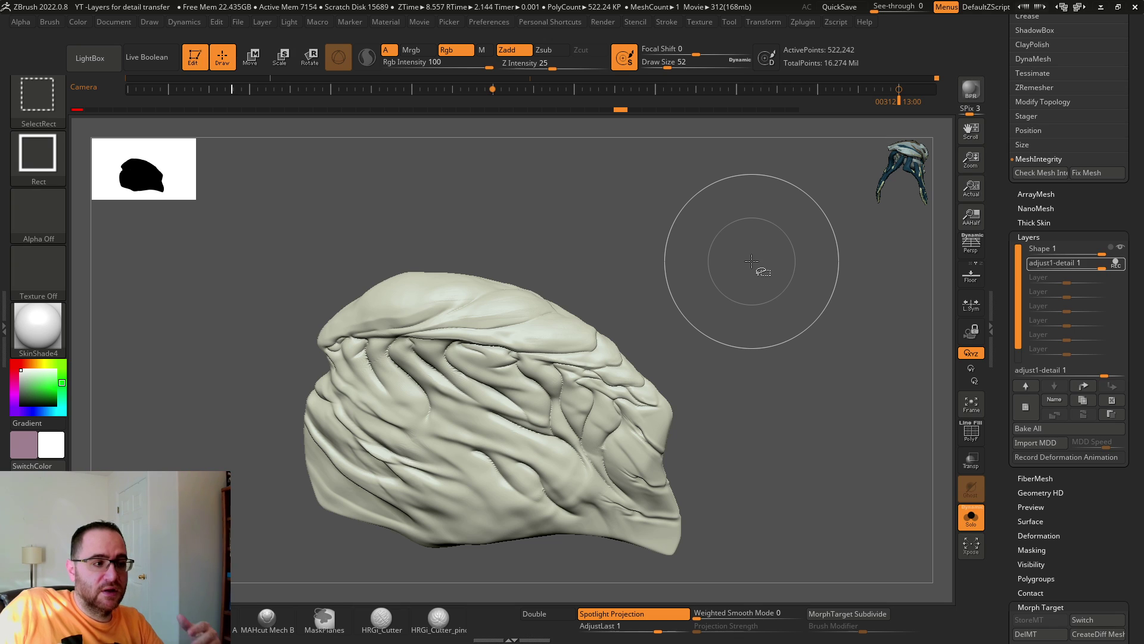
Step the history forward through reducing the Shape layer's intensity to 0.8584 and view the piece up close
key(ctrl+shift)
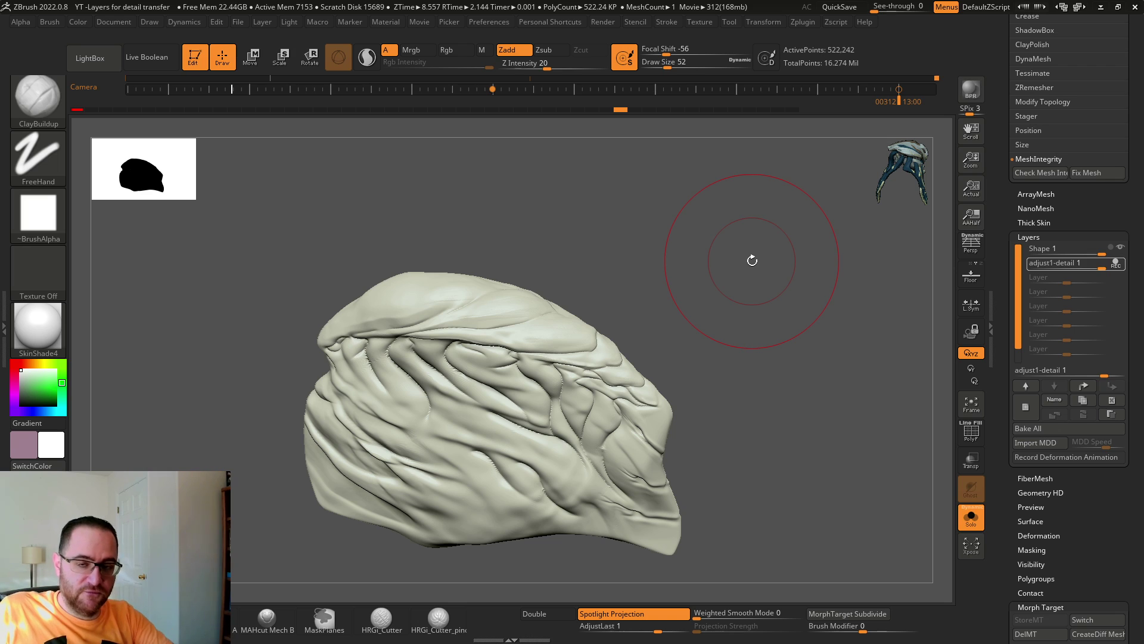
key(ctrl+shift)
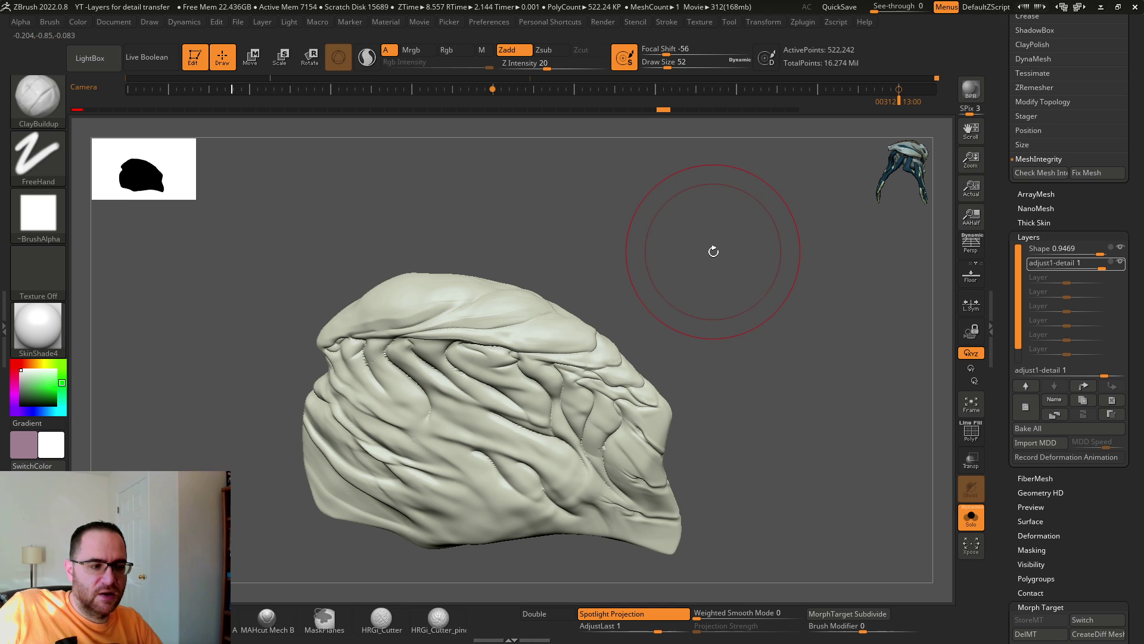
drag(709, 251, 743, 238)
key(ctrl+shift)
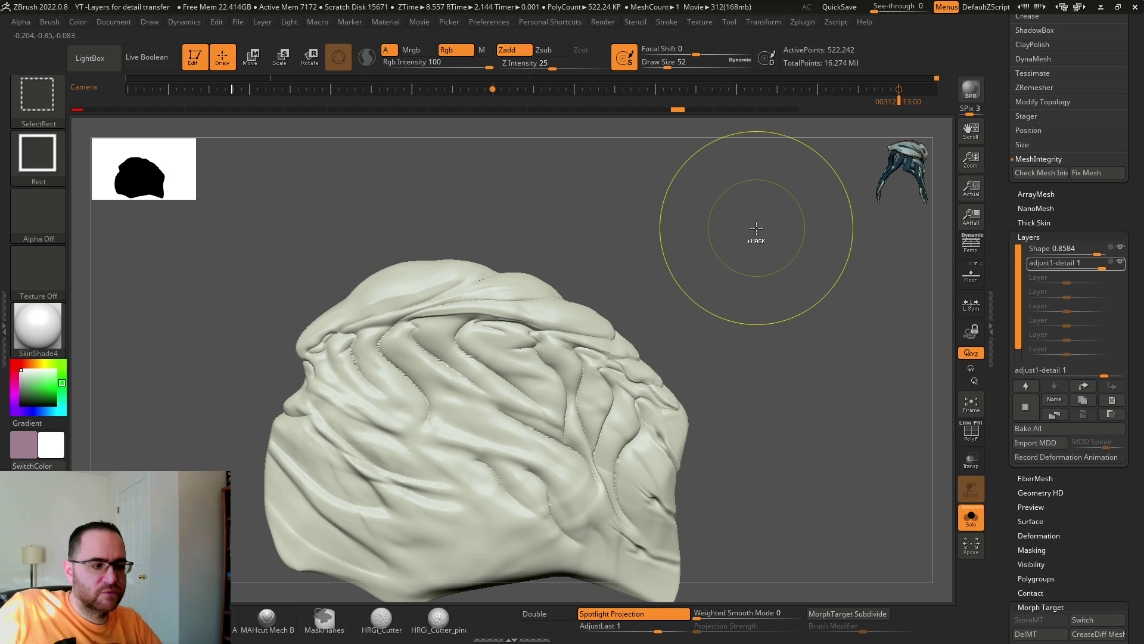
Return the history to the Shape layer's intensity of 1 and view the detailed piece from another angle
key(ctrl+z)
key(ctrl+z)
key(ctrl+z)
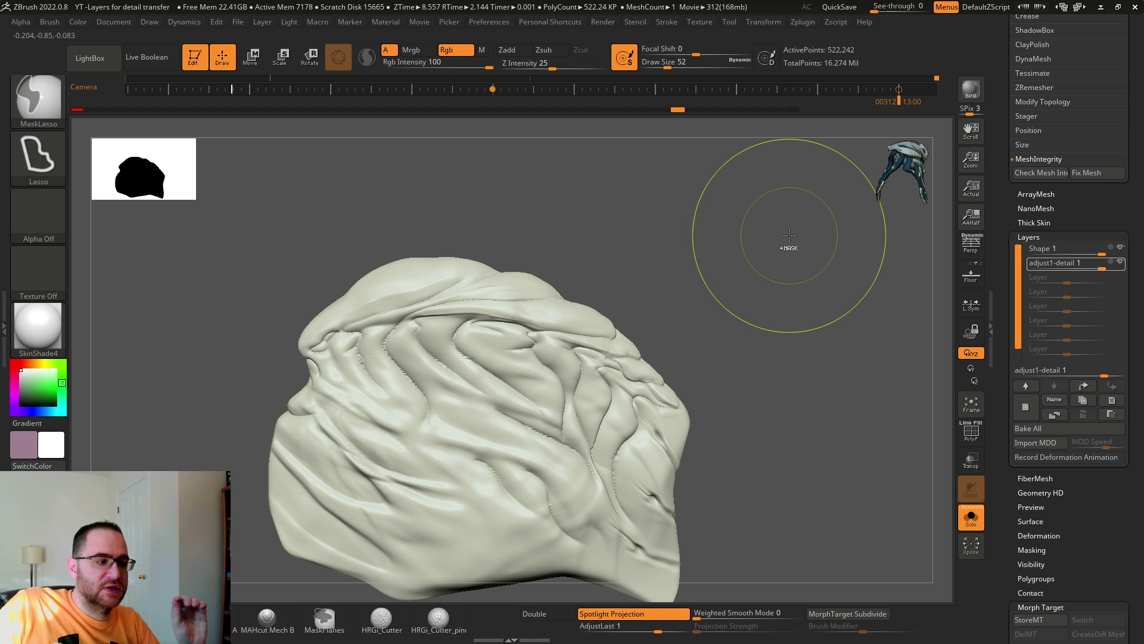
key(ctrl+shift)
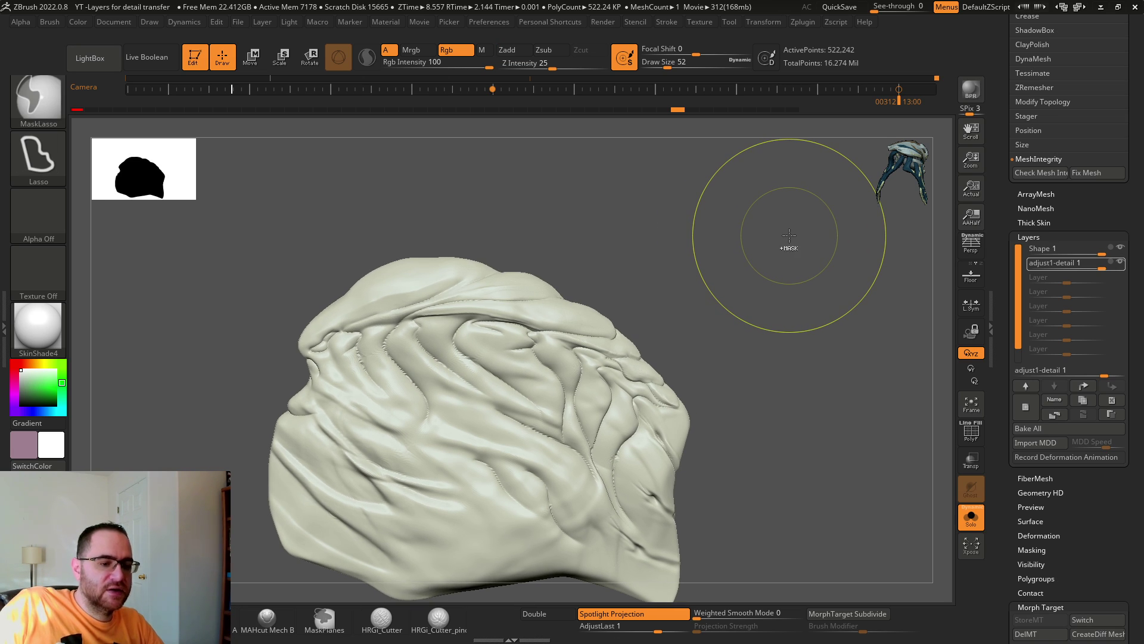
drag(805, 239, 860, 243)
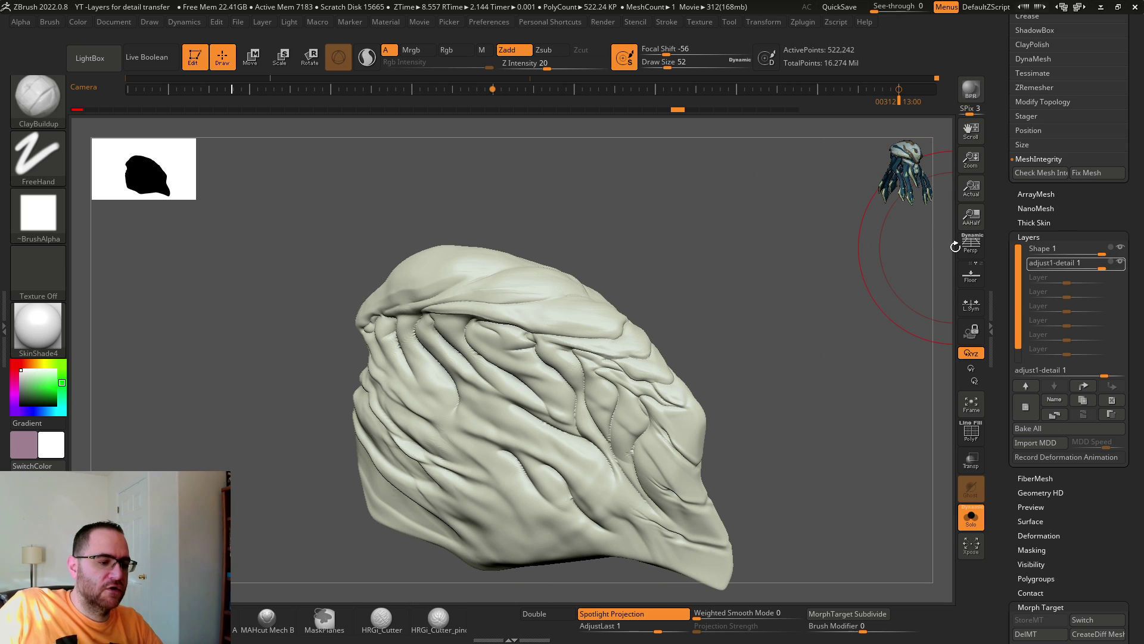
Step the history forward through lowering the Shape layer's intensity to about 0 and orbit around the detailed piece
key(ctrl+shift+z)
key(ctrl+shift+z)
key(ctrl+shift+z)
key(ctrl+shift+z)
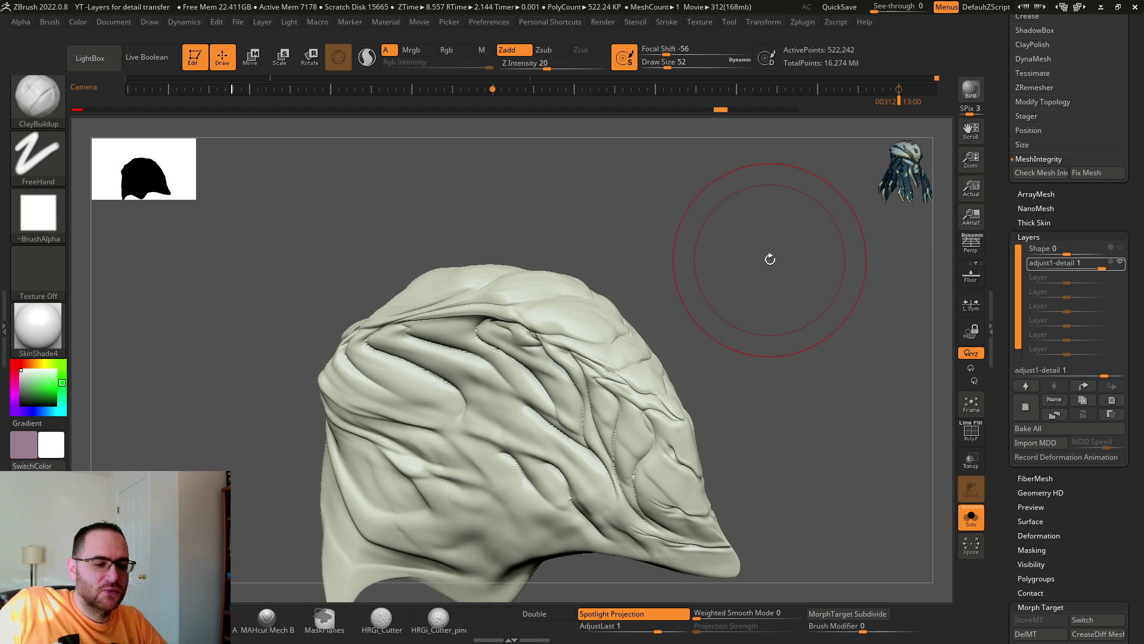
mouse_move(791, 260)
mouse_down()
mouse_move(773, 224)
mouse_move(843, 238)
mouse_move(792, 229)
mouse_move(781, 238)
mouse_move(788, 251)
mouse_up()
key(ctrl+shift)
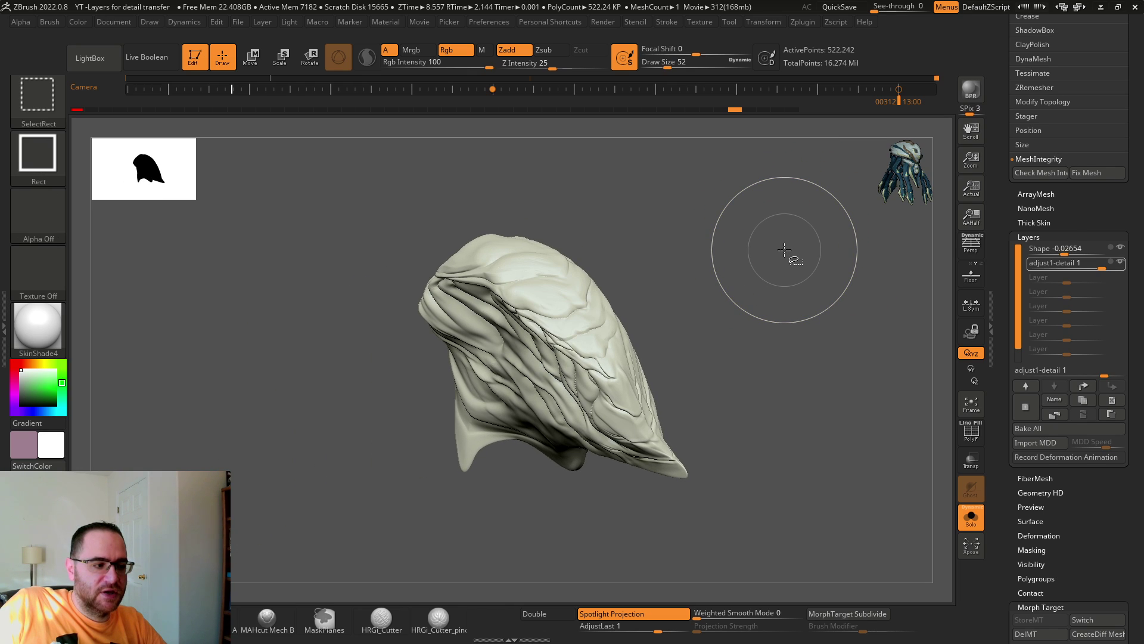
Step the history forward past the layer changes to the shoulder piece with its colour shown
key(ctrl+shift+z)
key(ctrl+shift+z)
key(ctrl+shift+z)
key(ctrl+shift+z)
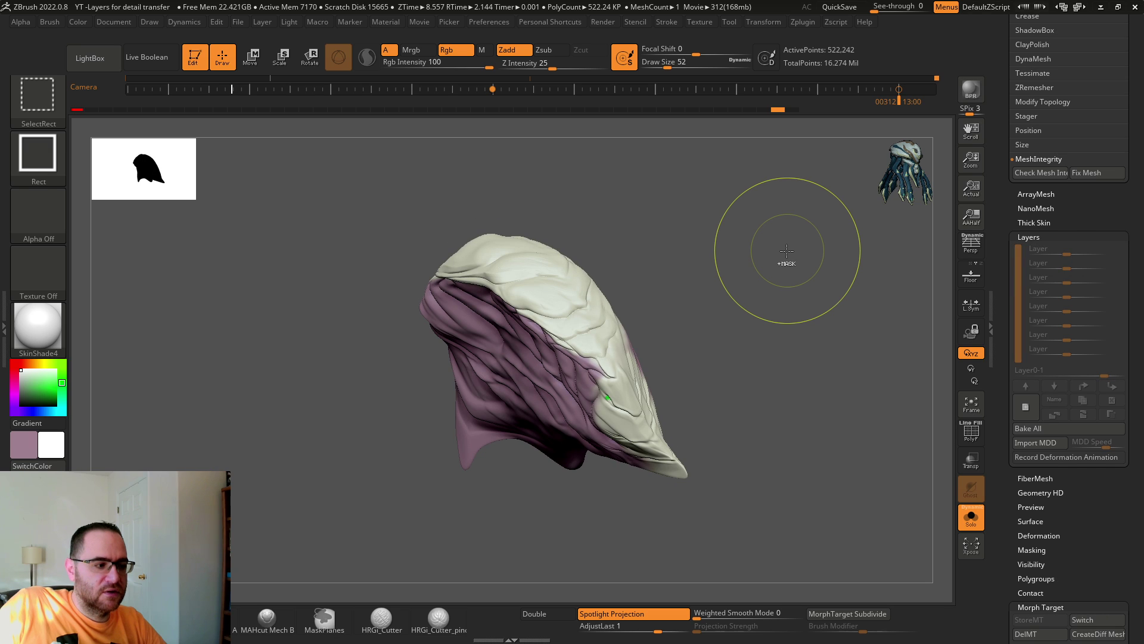
Step the history back and forward to compare the detailed shoulder piece in its other shape, orbiting around it
key(ctrl+z)
key(ctrl+z)
key(ctrl+z)
key(ctrl+shift+z)
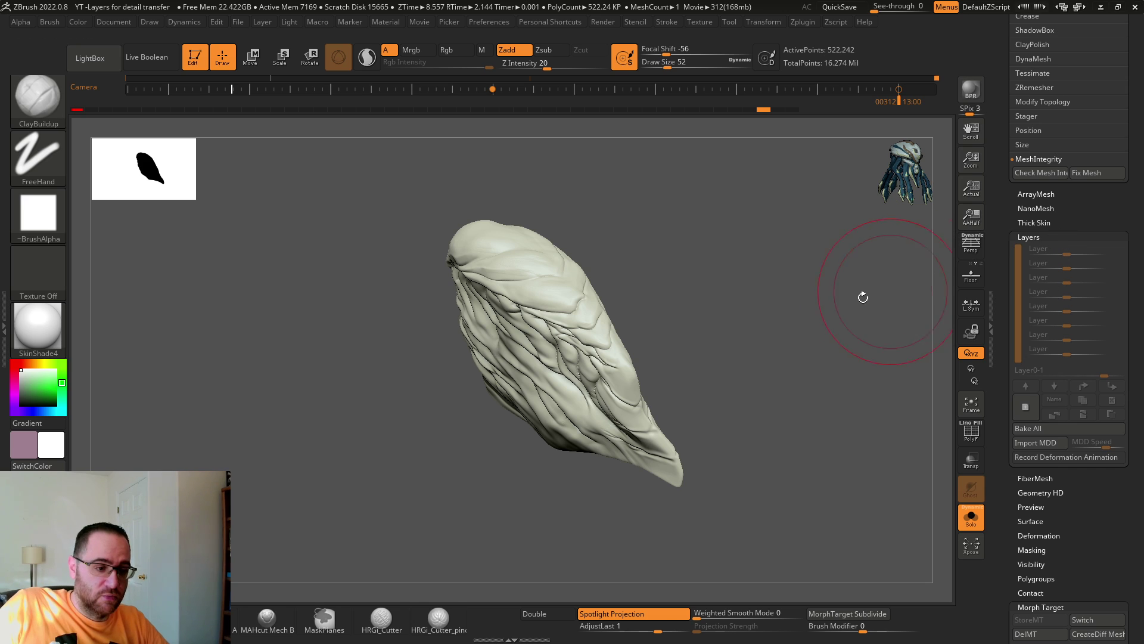
drag(864, 301, 913, 323)
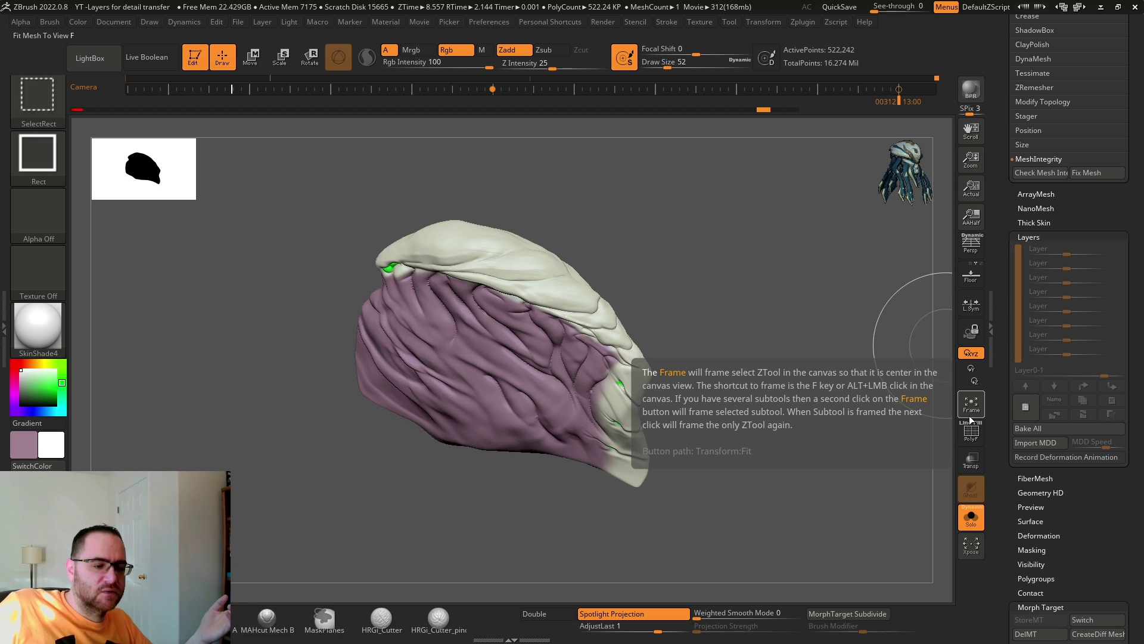
Step the history forward to the curved coloured shape and back again to compare both versions of the shoulder piece
key(ctrl+shift)
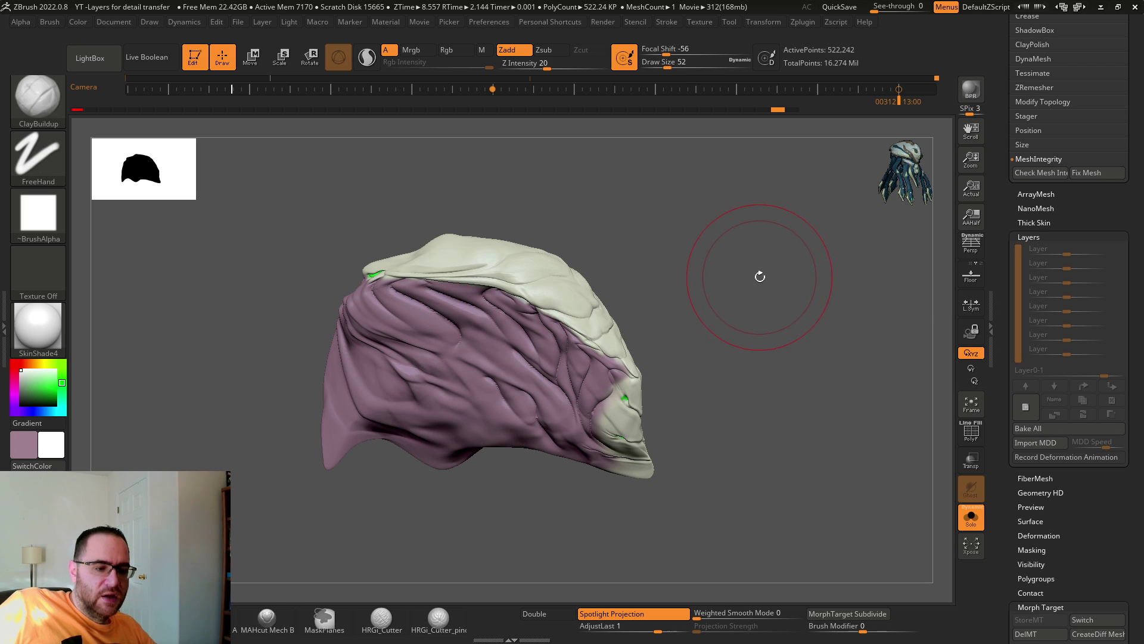
mouse_move(801, 288)
mouse_down()
mouse_move(820, 299)
mouse_move(767, 289)
mouse_move(762, 302)
mouse_move(812, 311)
mouse_move(836, 299)
mouse_move(768, 293)
mouse_move(833, 291)
mouse_move(817, 274)
mouse_up()
key(ctrl)
key(ctrl+shift+z)
key(ctrl+shift+z)
key(ctrl+z)
key(ctrl+z)
key(ctrl+z)
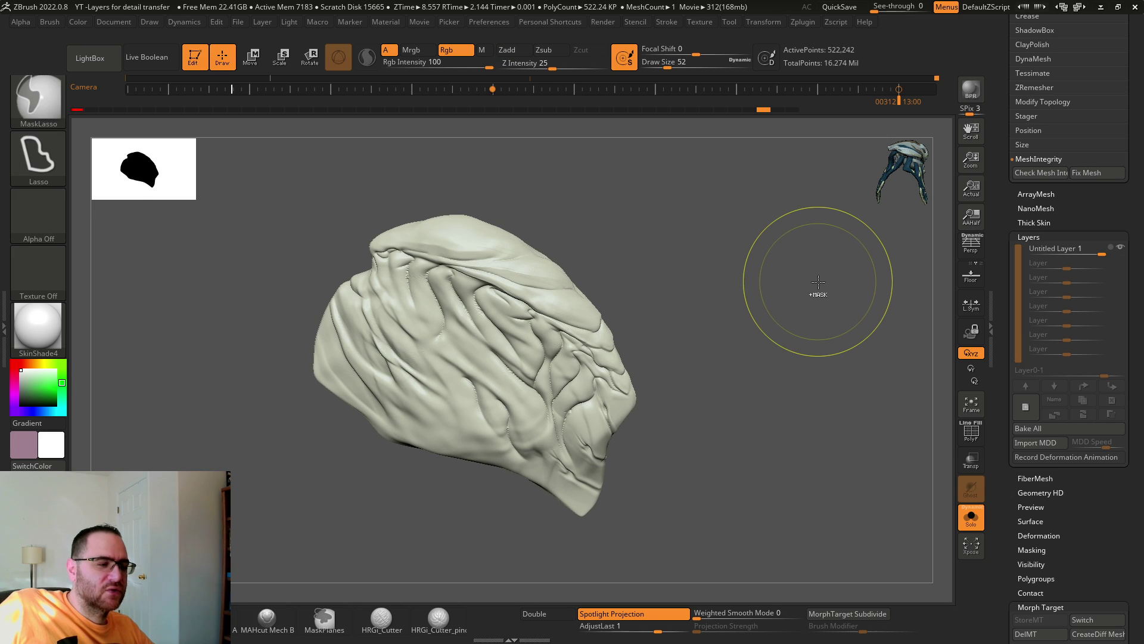
Restore the curved coloured version of the shoulder piece from the history and examine its detail from the side
key(ctrl+shift+z)
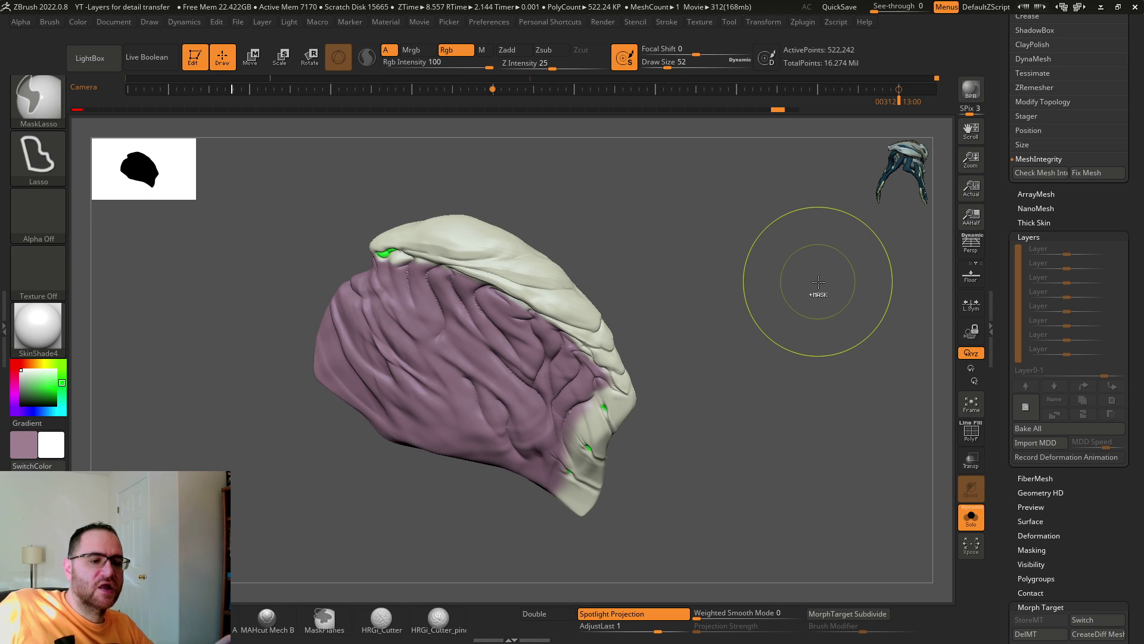
ctrl+click(819, 281)
key(ctrl+z)
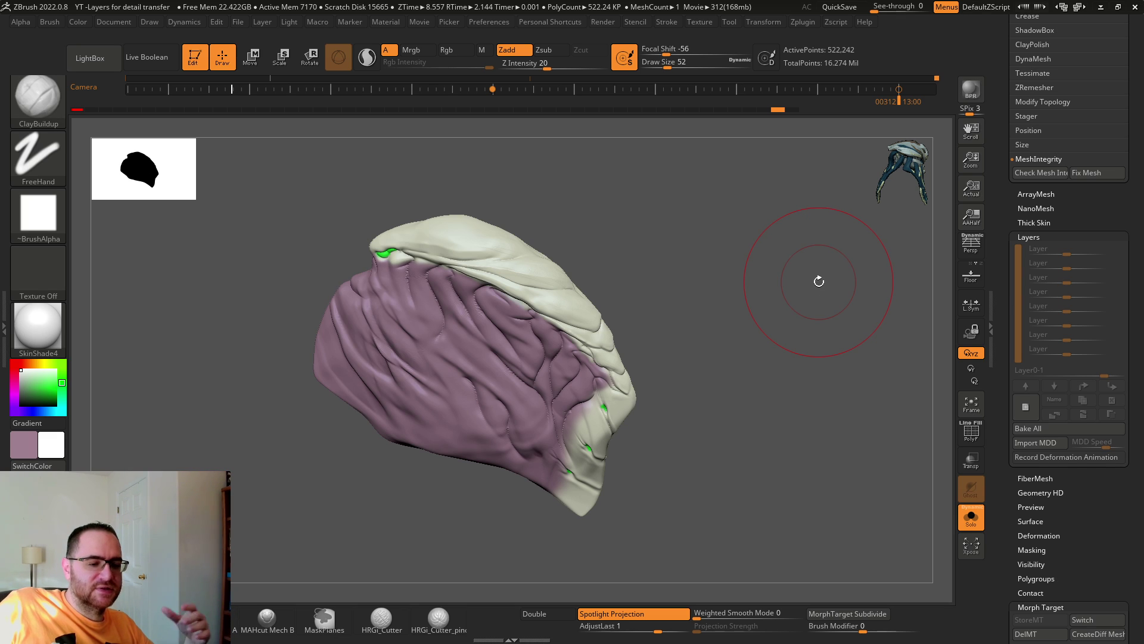
ctrl+shift+click(819, 281)
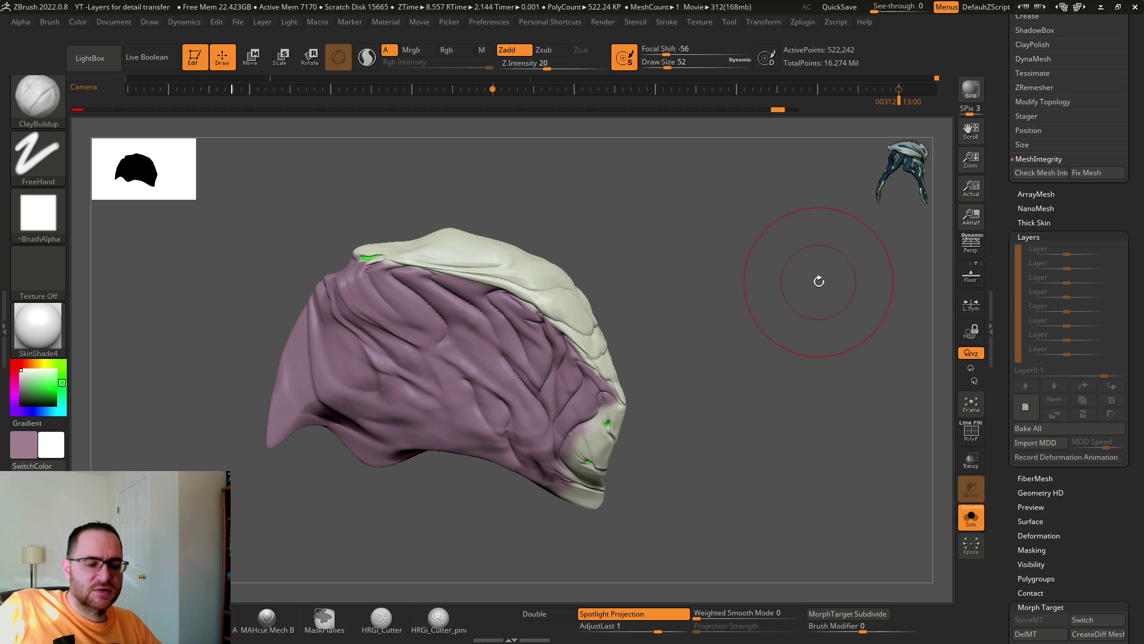
drag(817, 292, 791, 289)
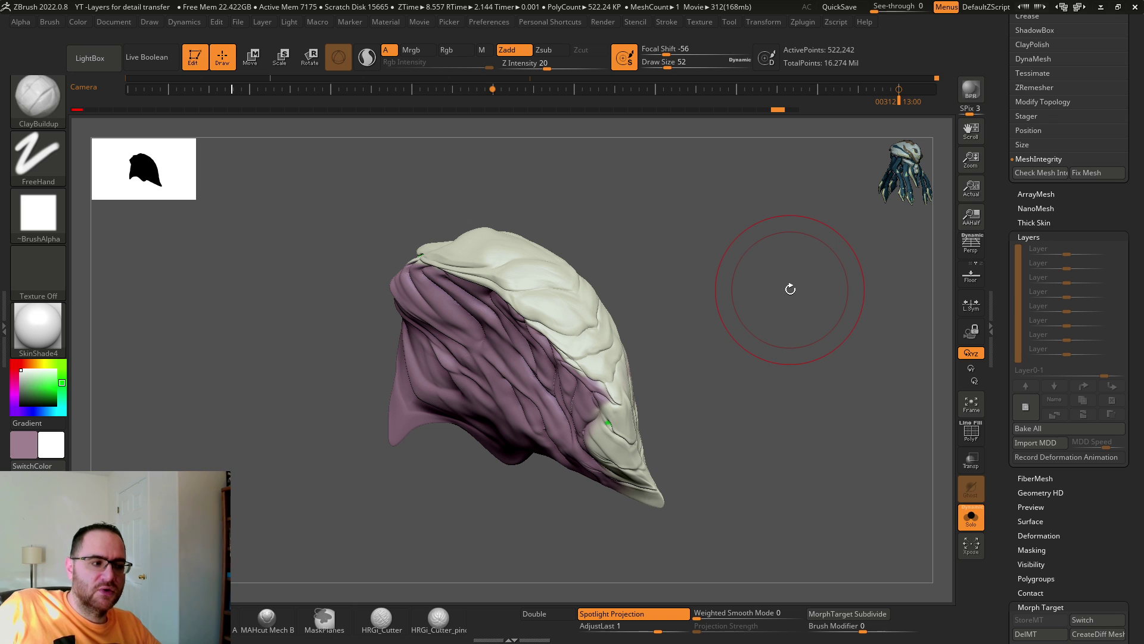
Step the history back from the curved coloured shoulder piece to the uncoloured version with the Shape and adjust1-detail layers
mouse_move(803, 289)
mouse_down()
mouse_move(812, 294)
mouse_move(777, 303)
mouse_up()
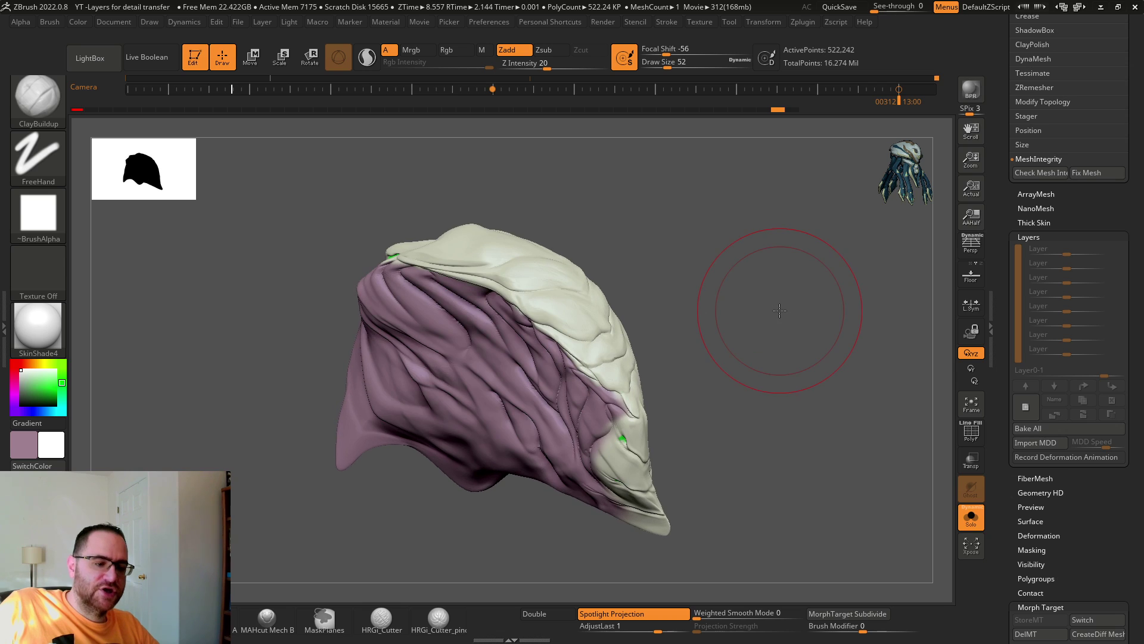
key(ctrl+z)
key(ctrl+z)
key(ctrl+z)
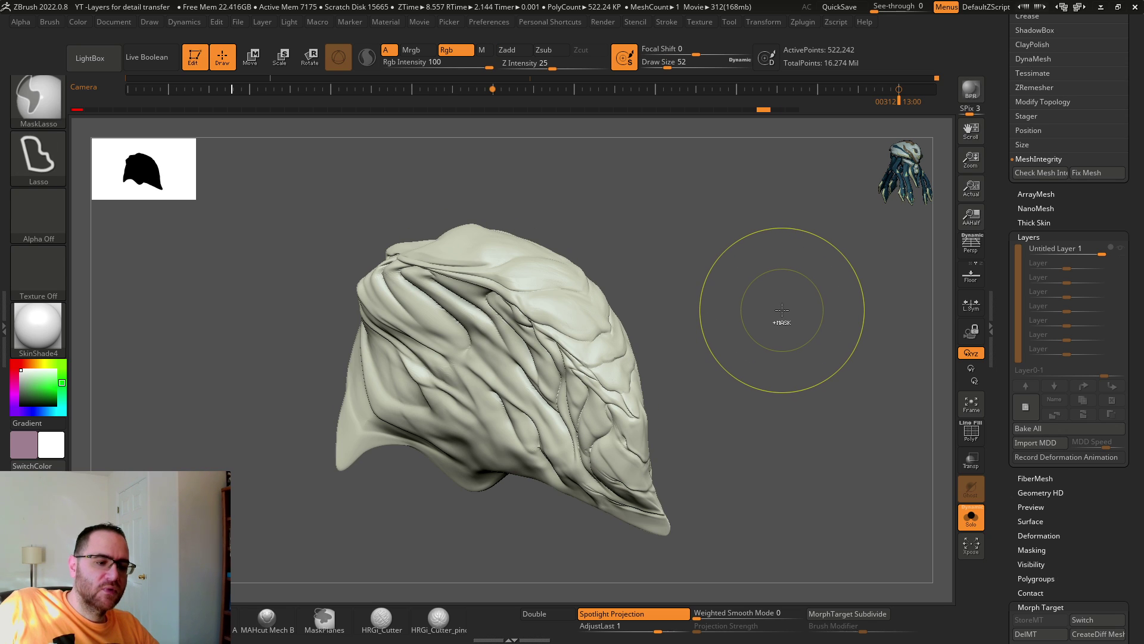
key(ctrl+z)
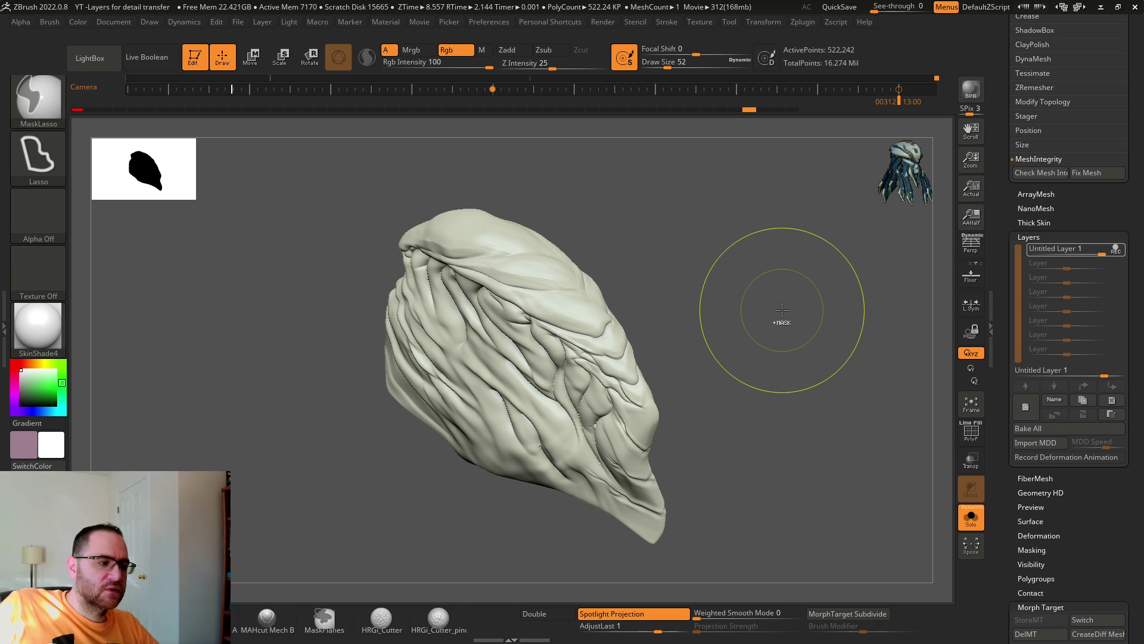
key(ctrl+z)
key(ctrl+z)
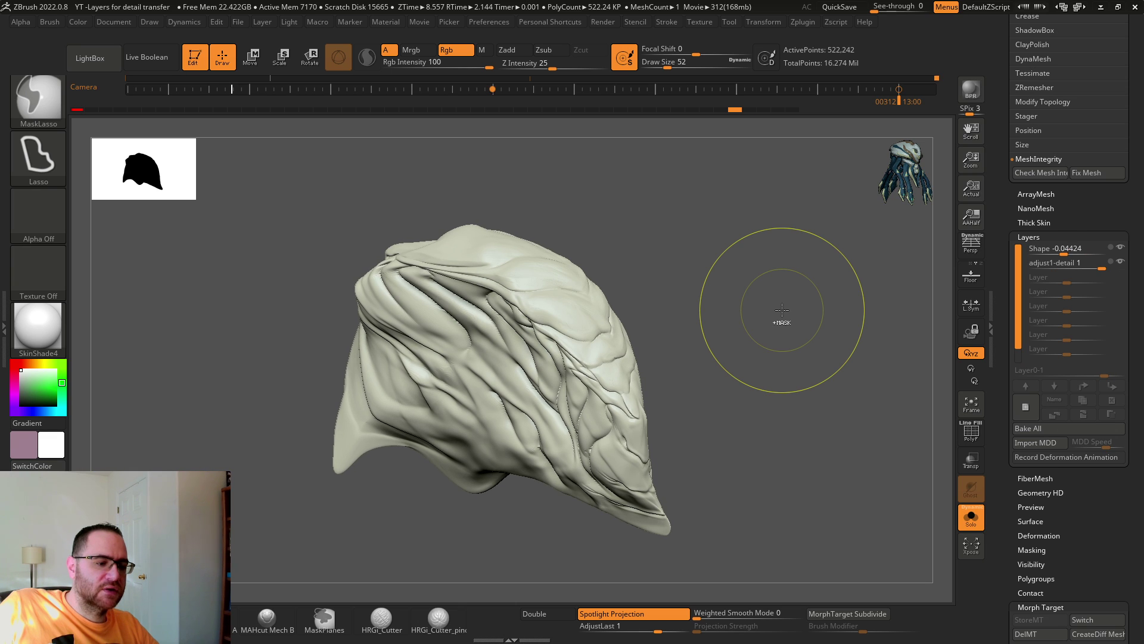
Bring up the custom shortcuts and step the history back until the Shape layer is at intensity 1
key(ctrl+space)
key(ctrl+z)
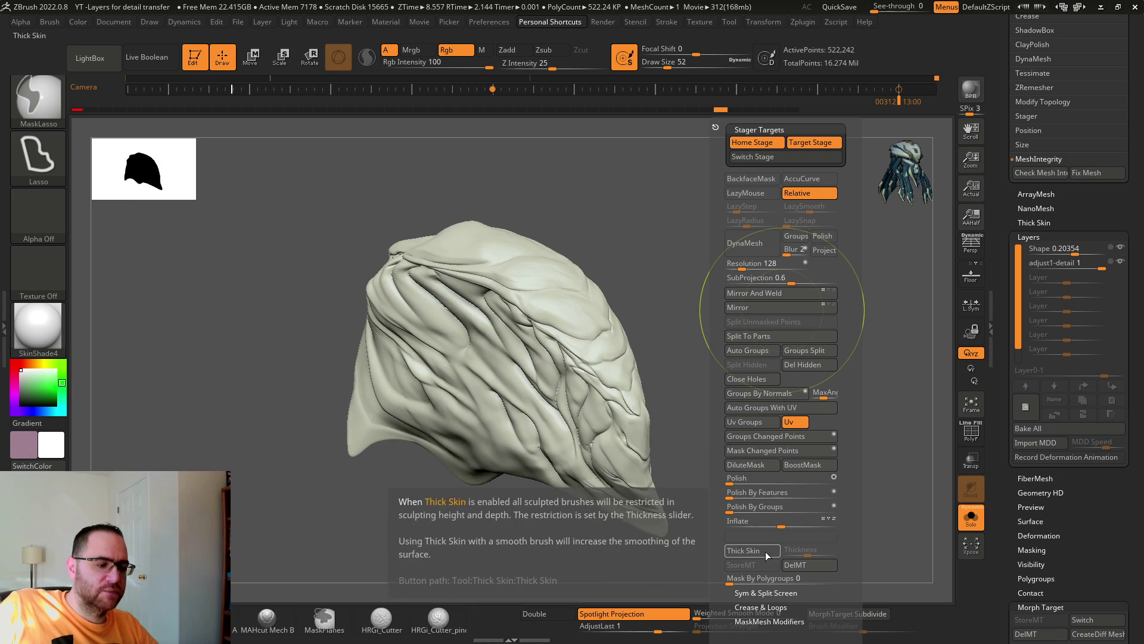
key(ctrl+z)
key(ctrl+z)
key(ctrl+z)
key(ctrl+z)
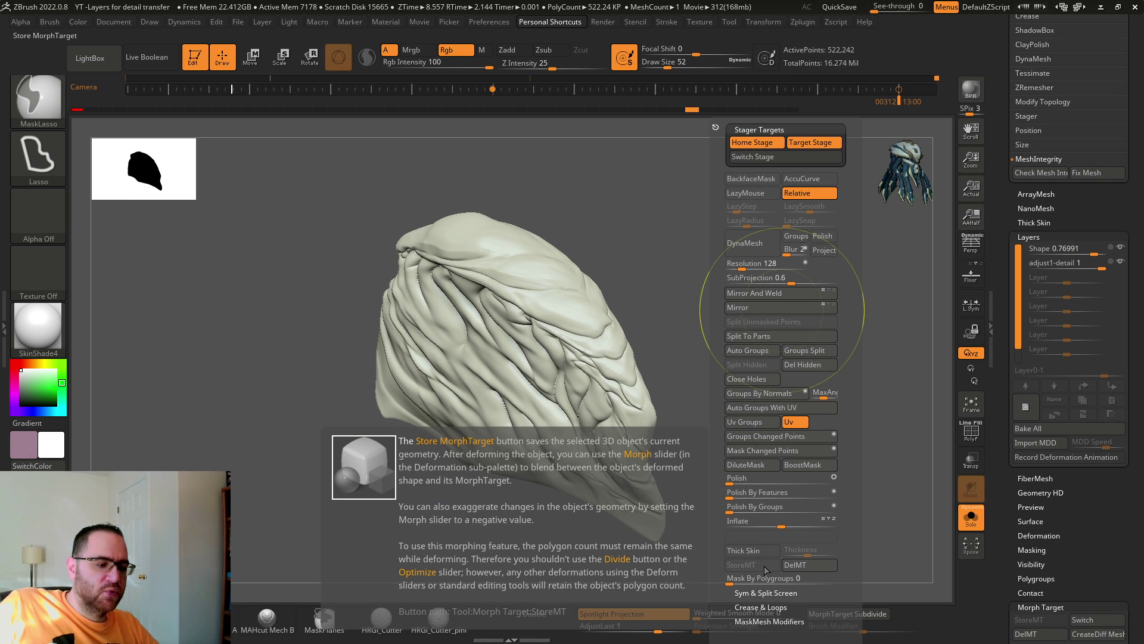
key(ctrl+z)
key(ctrl+z)
key(ctrl+z)
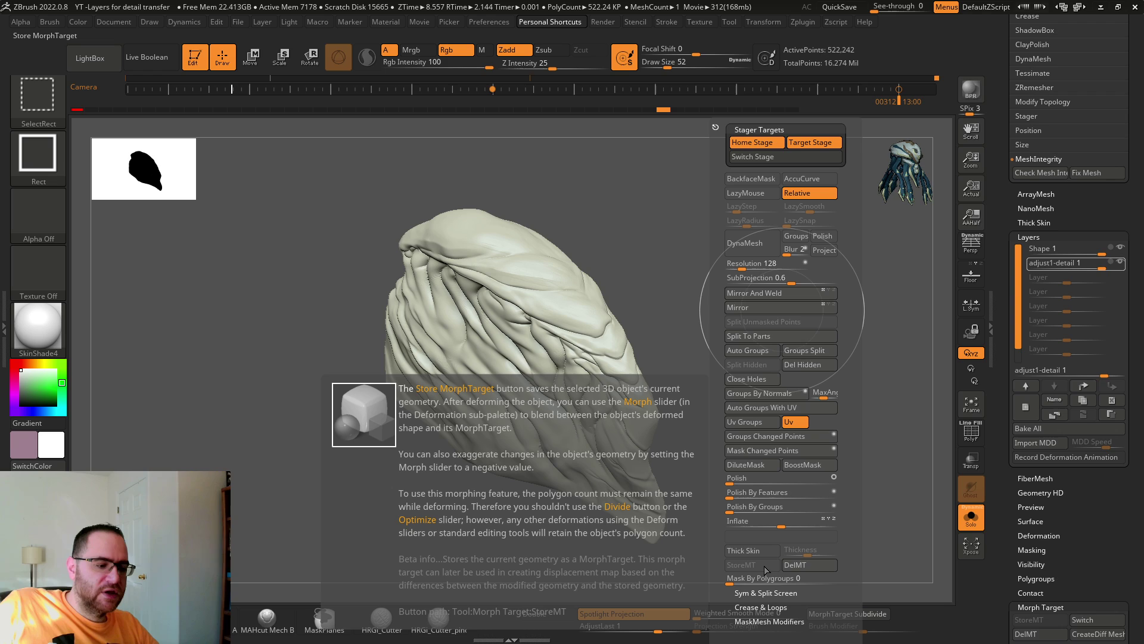
Step the history back and forth around the Store Morph Target operation on the shoulder piece
key(ctrl+z)
click(766, 567)
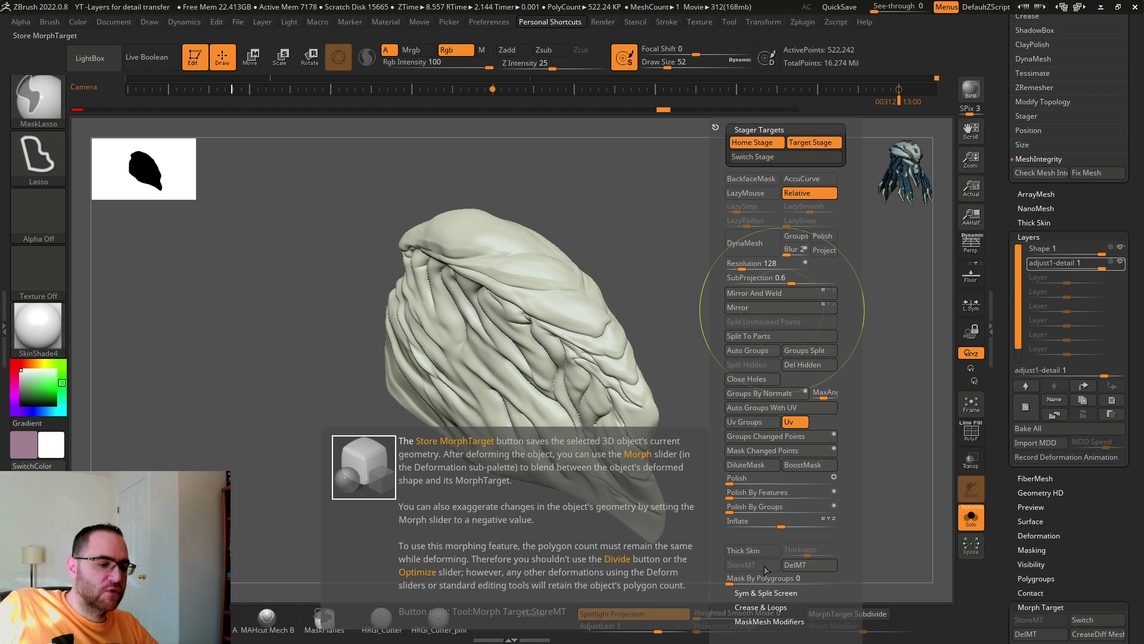
key(ctrl+shift)
key(ctrl+shift+z)
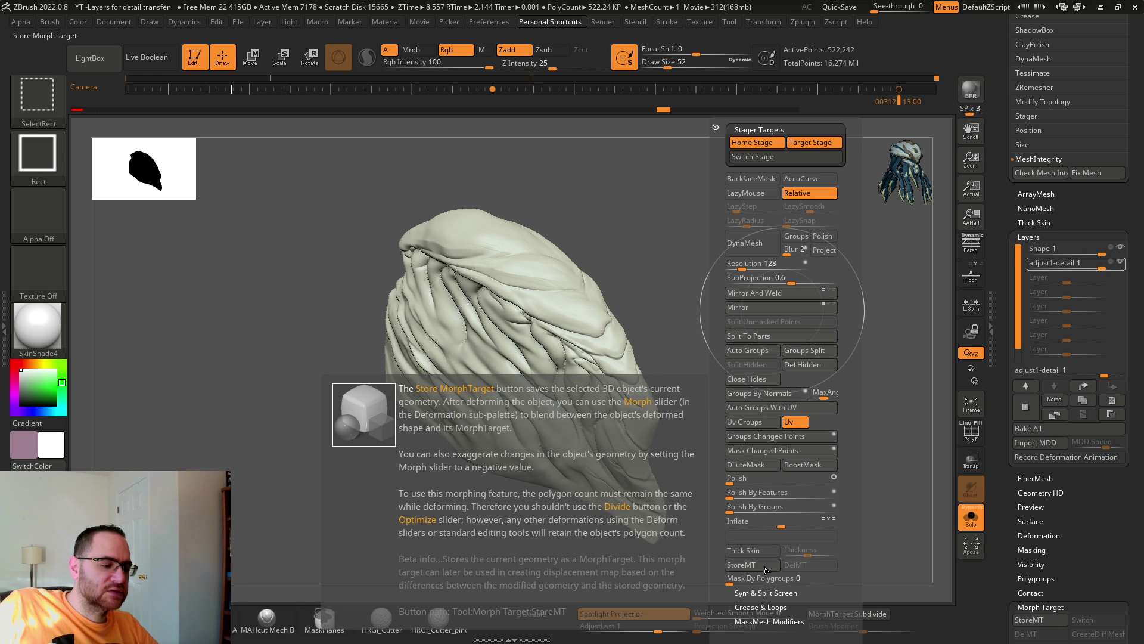
click(765, 565)
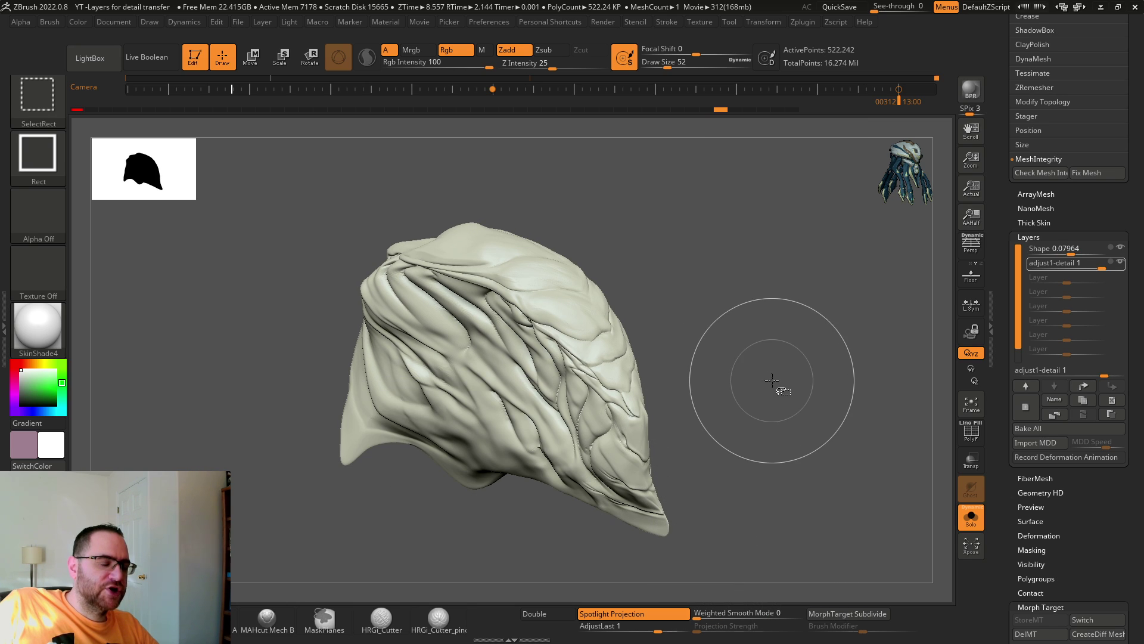
Orbit the shoulder piece and step the history forward past the Shape layer changes to the coloured version without layers
key(b)
key(c)
key(b)
mouse_move(791, 380)
mouse_down()
mouse_move(804, 384)
mouse_move(733, 338)
mouse_up()
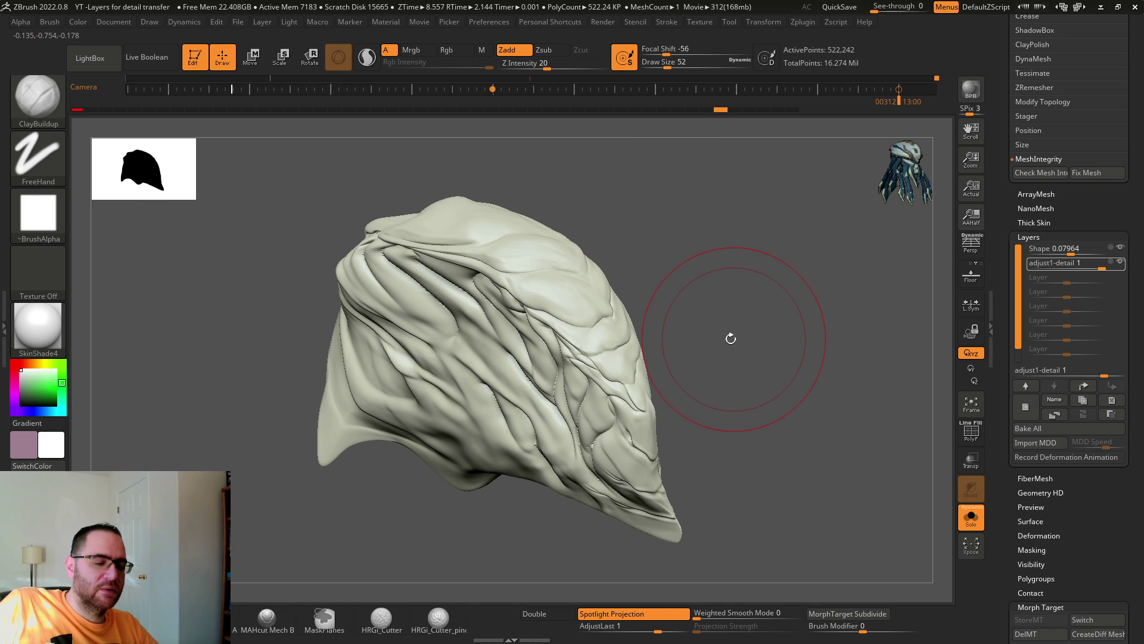
key(ctrl+shift)
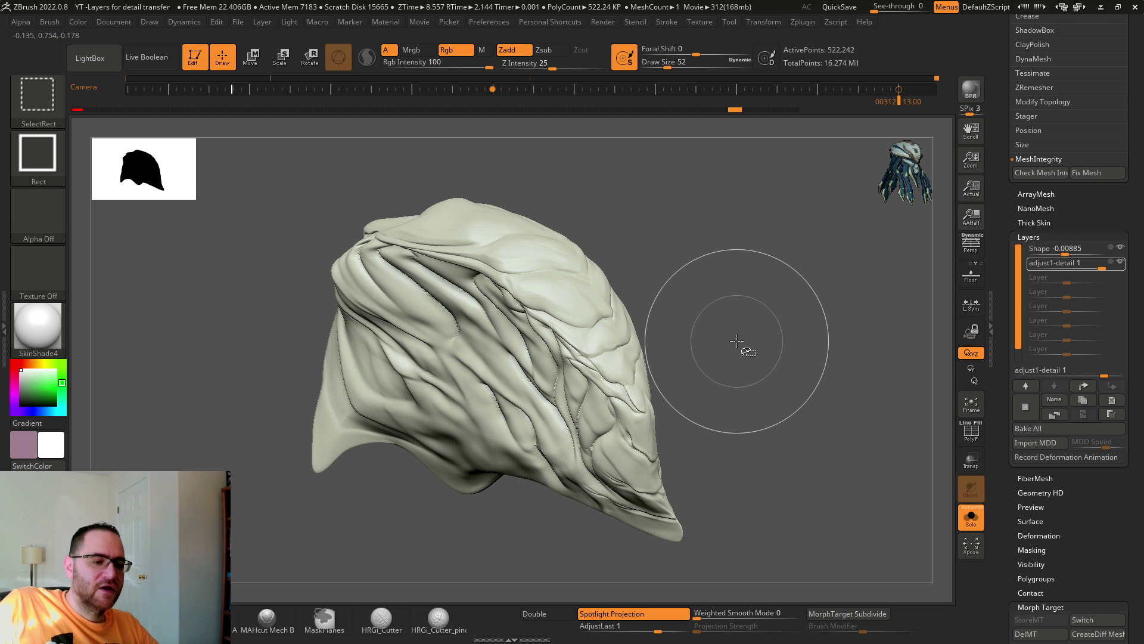
key(ctrl+shift+z)
key(ctrl+shift+z)
key(ctrl+shift+z)
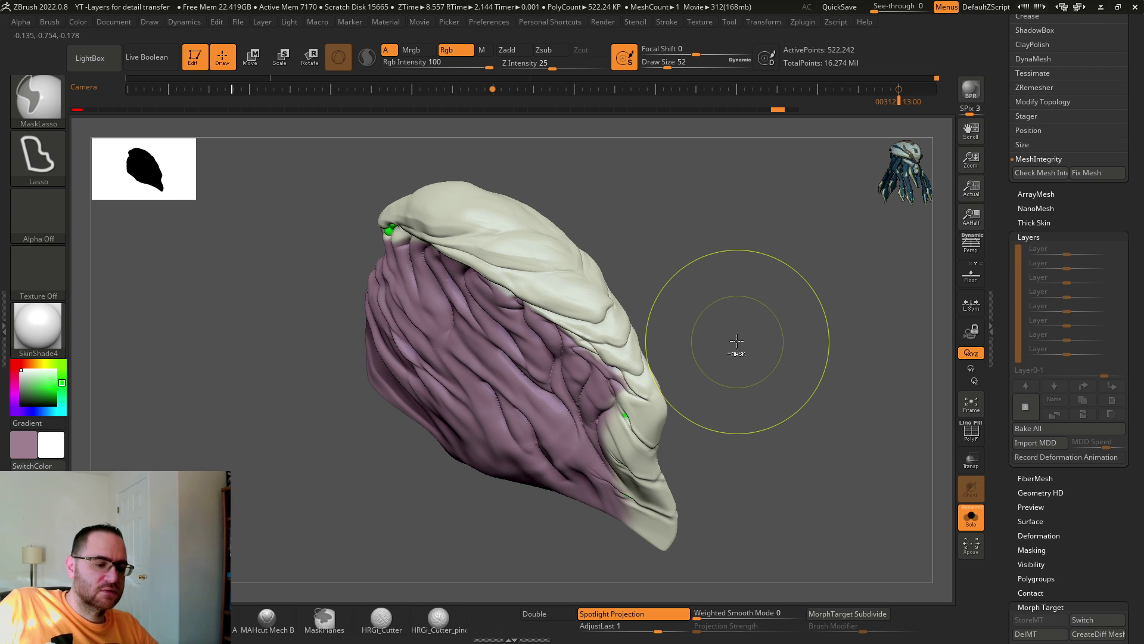
Step the history between neighbouring states to show the curved coloured shoulder piece, and view it from the side
key(ctrl+z)
key(ctrl+shift+z)
mouse_move(754, 352)
mouse_down()
mouse_move(764, 338)
mouse_move(803, 350)
mouse_move(793, 342)
mouse_up()
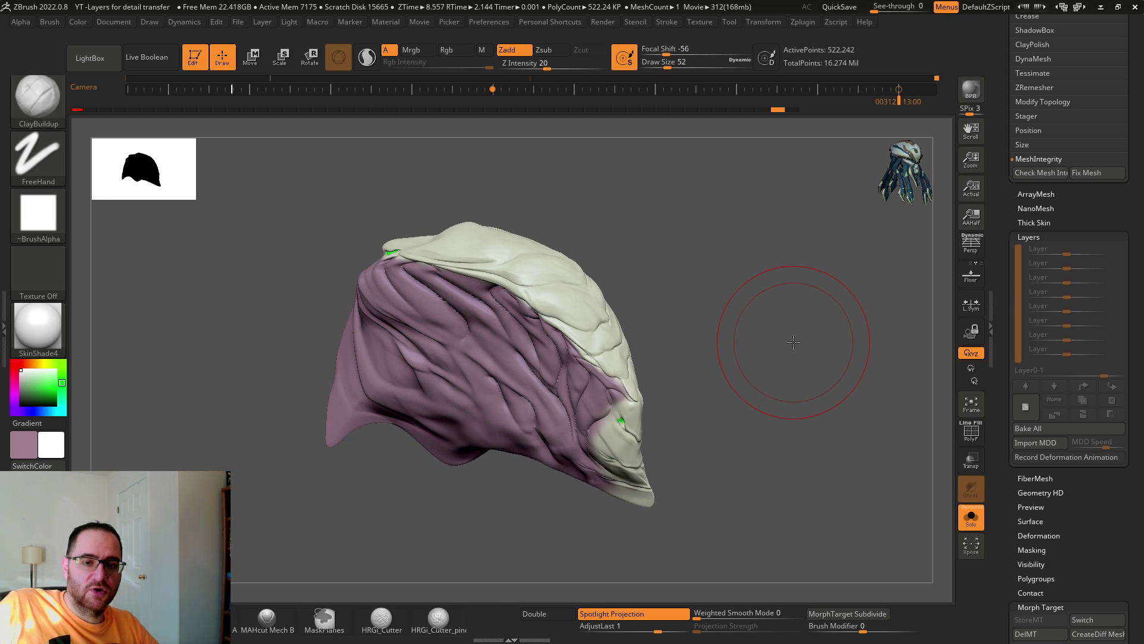
Inspect the coloured shoulder piece one subdivision level lower from several angles, then return it to the highest level
key(ctrl+shift+z)
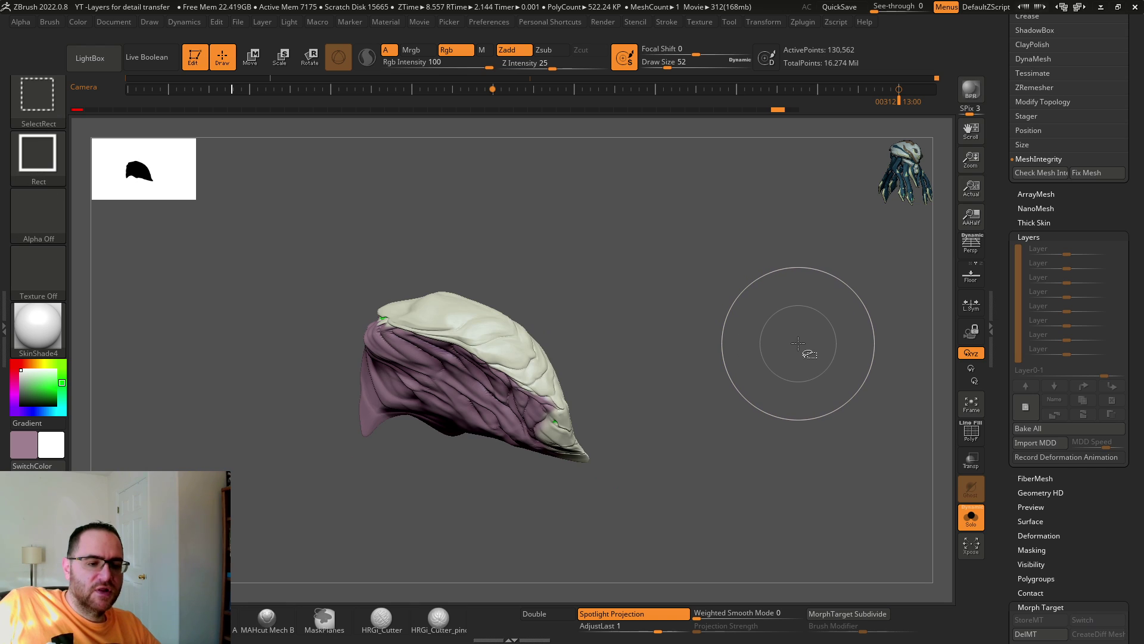
drag(798, 343, 766, 332)
key(ctrl+space)
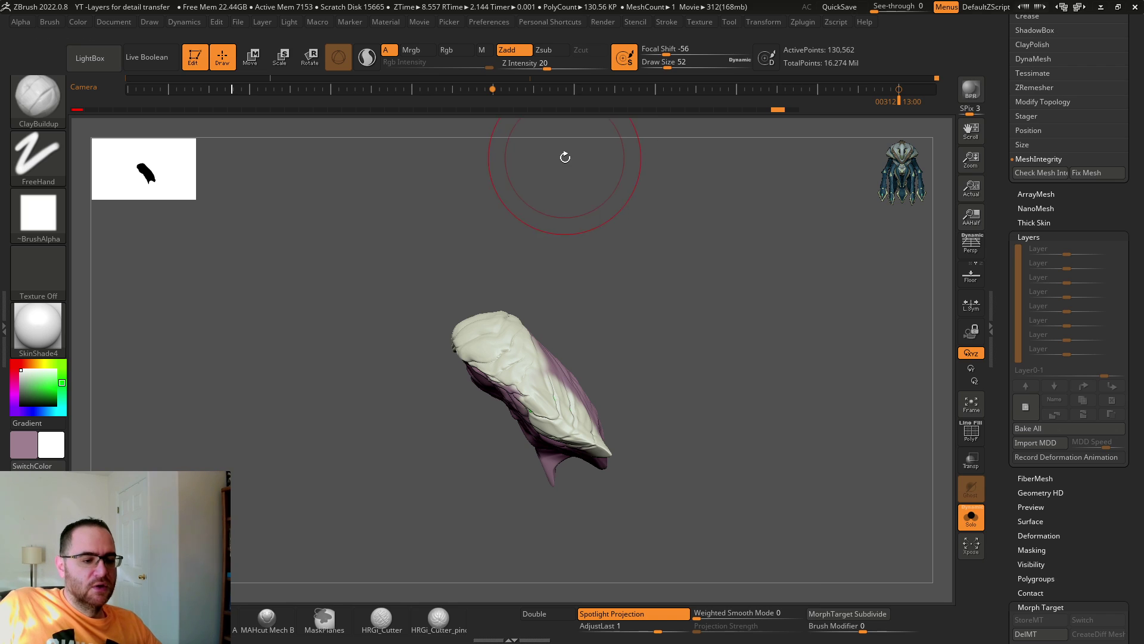
drag(561, 220, 622, 217)
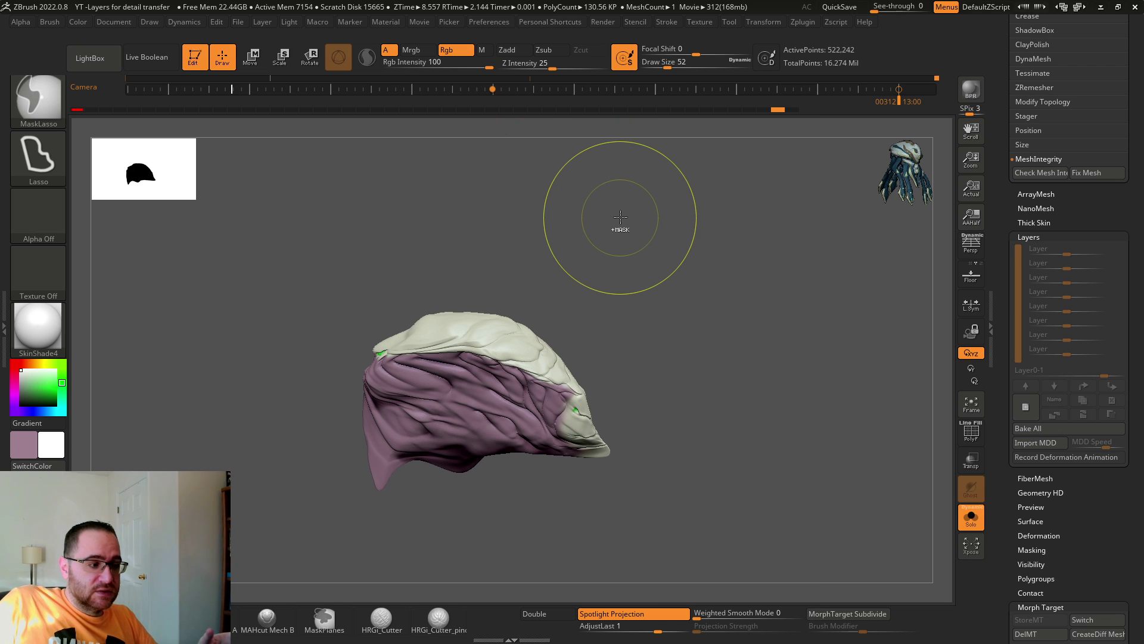
key(ctrl+z)
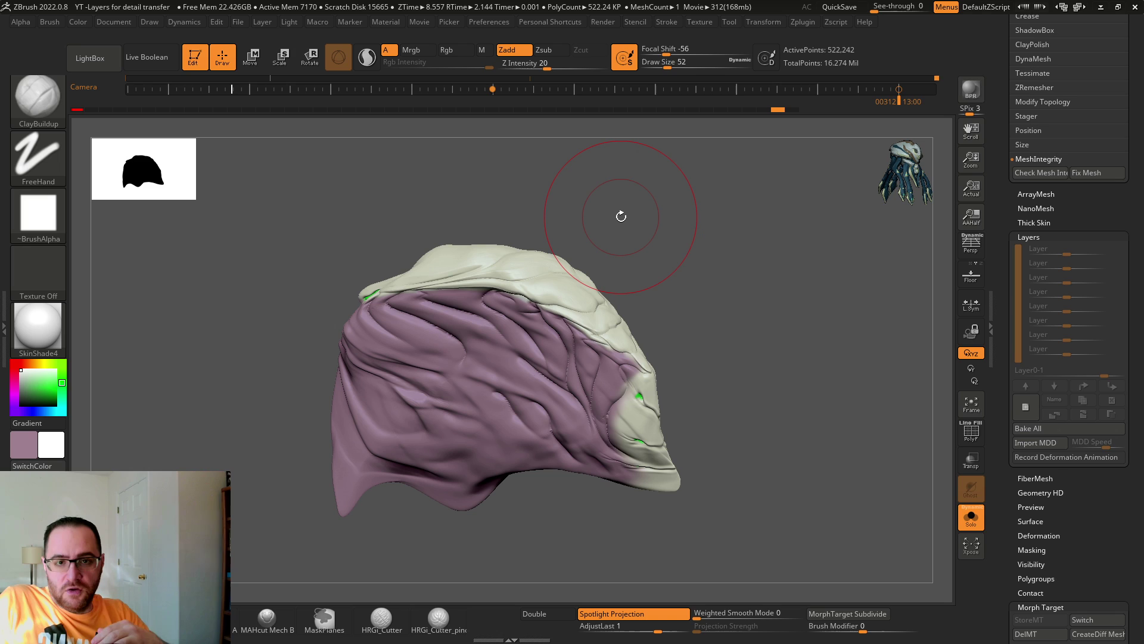
Lower the shoulder piece by three subdivision levels to examine its base shape, then raise it back to the highest level
key(ctrl+shift)
key(shift+d)
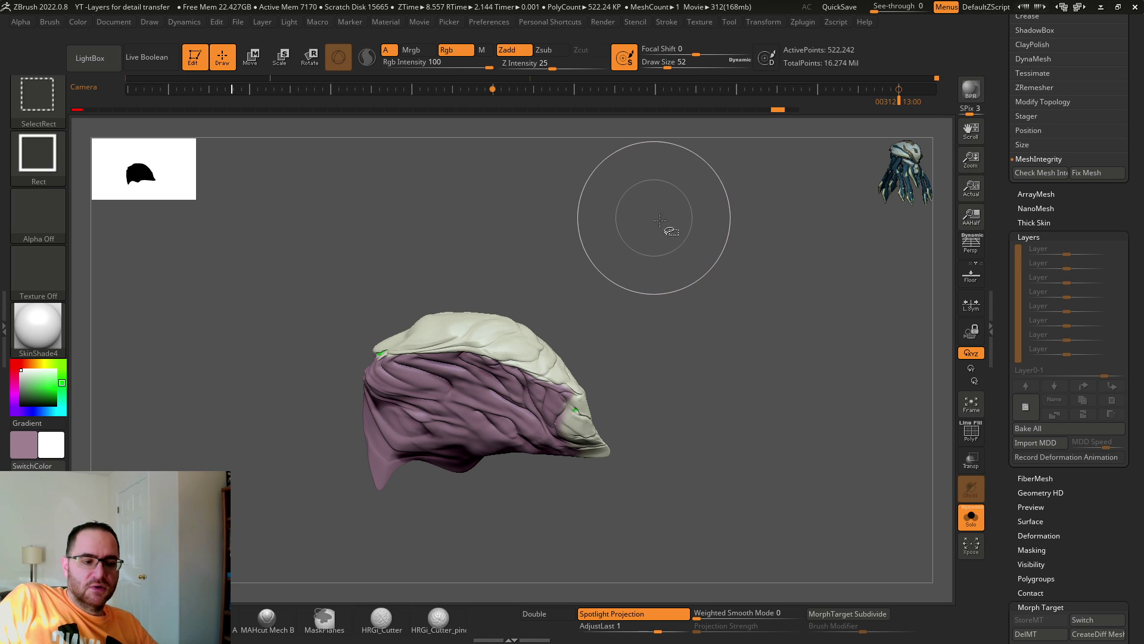
key(shift+d)
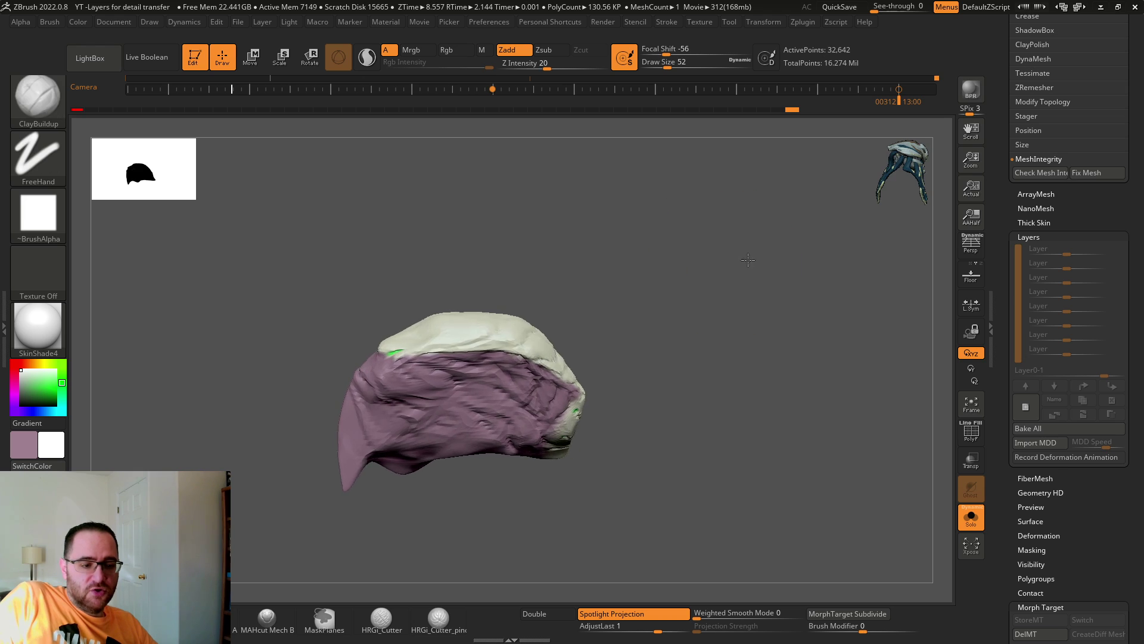
mouse_move(747, 260)
mouse_down()
mouse_move(793, 261)
mouse_move(735, 260)
mouse_move(717, 227)
mouse_move(664, 209)
mouse_move(672, 235)
mouse_move(682, 228)
mouse_up()
key(shift+d)
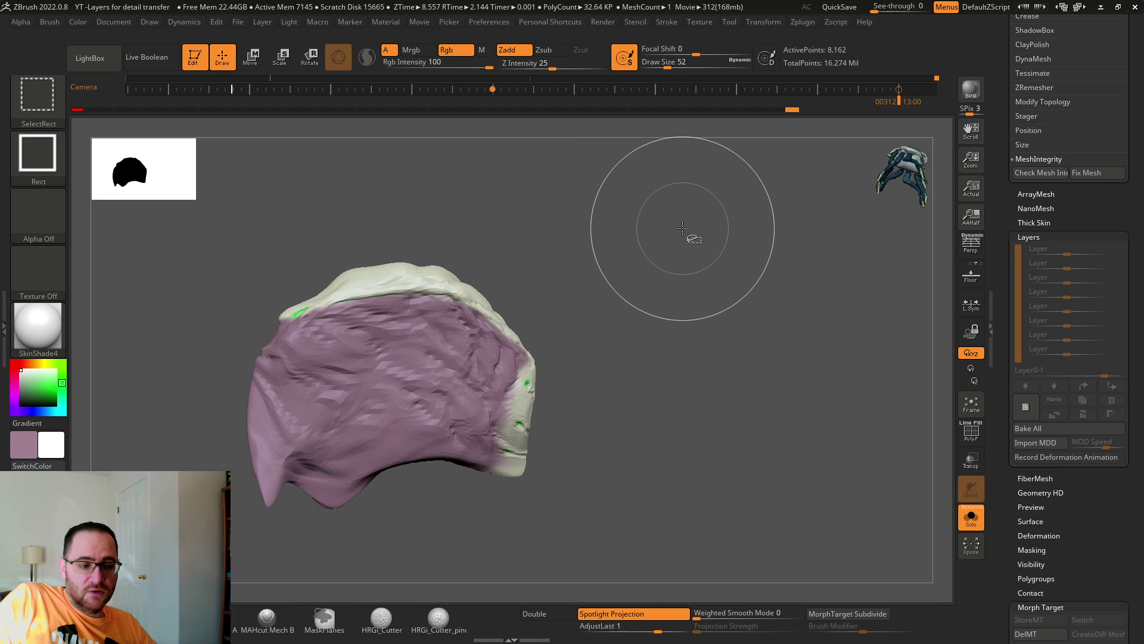
key(d)
key(d)
key(d)
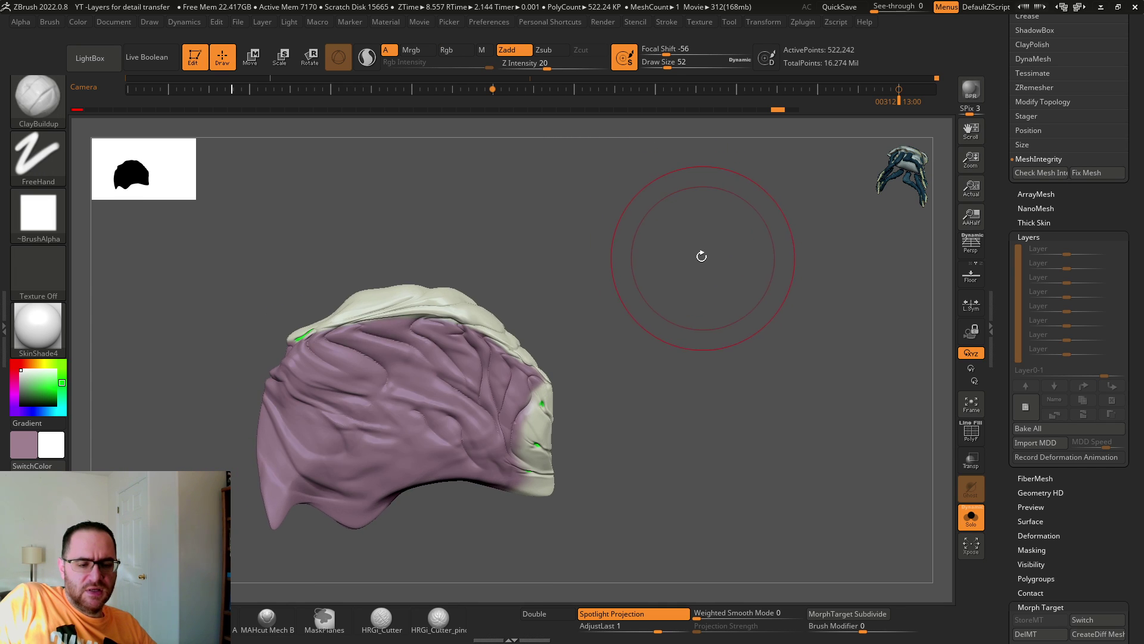
Turn off Solo mode and orbit around the small shoulder piece alongside the larger one to compare their detail
drag(702, 256, 697, 280)
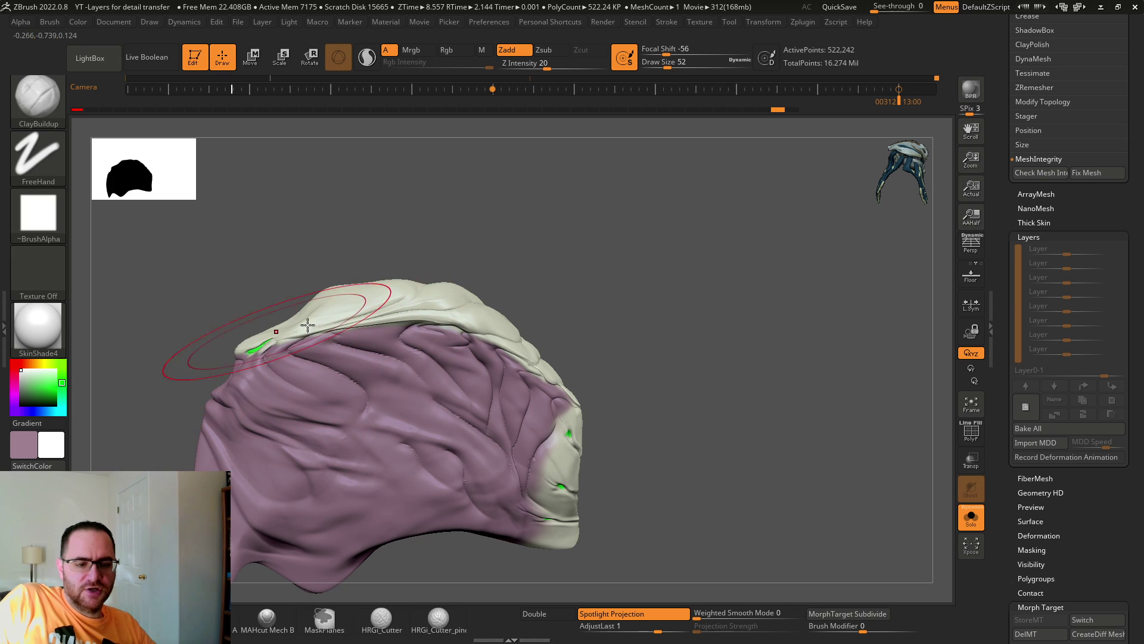
click(971, 518)
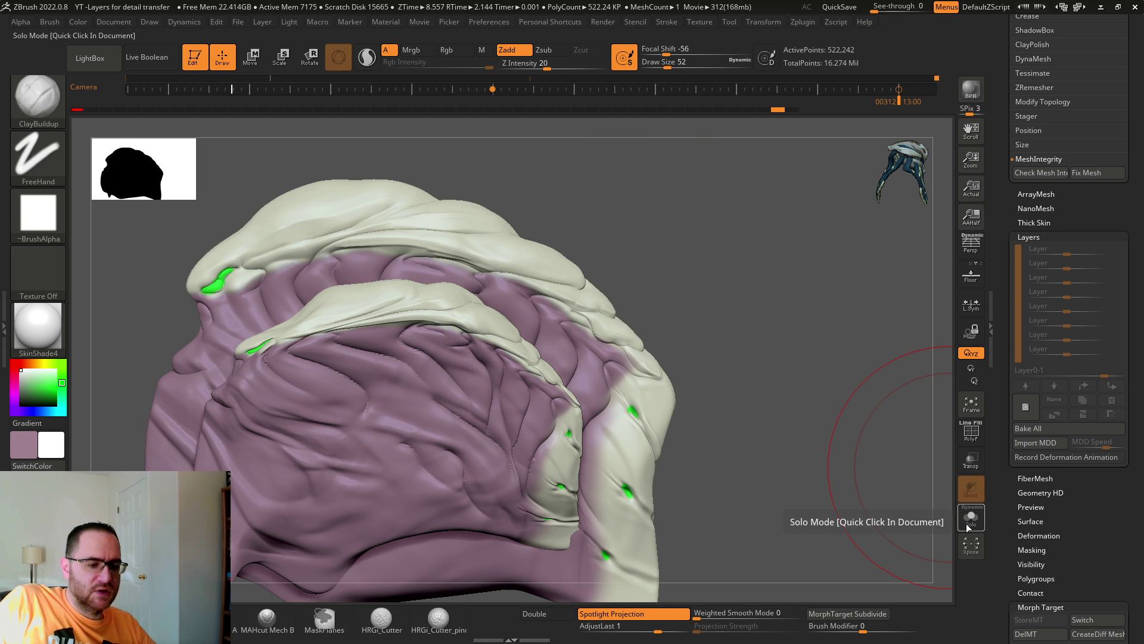
mouse_move(820, 465)
alt+mouse_down()
mouse_move(819, 394)
mouse_move(775, 417)
mouse_move(833, 429)
mouse_move(453, 334)
alt+mouse_up()
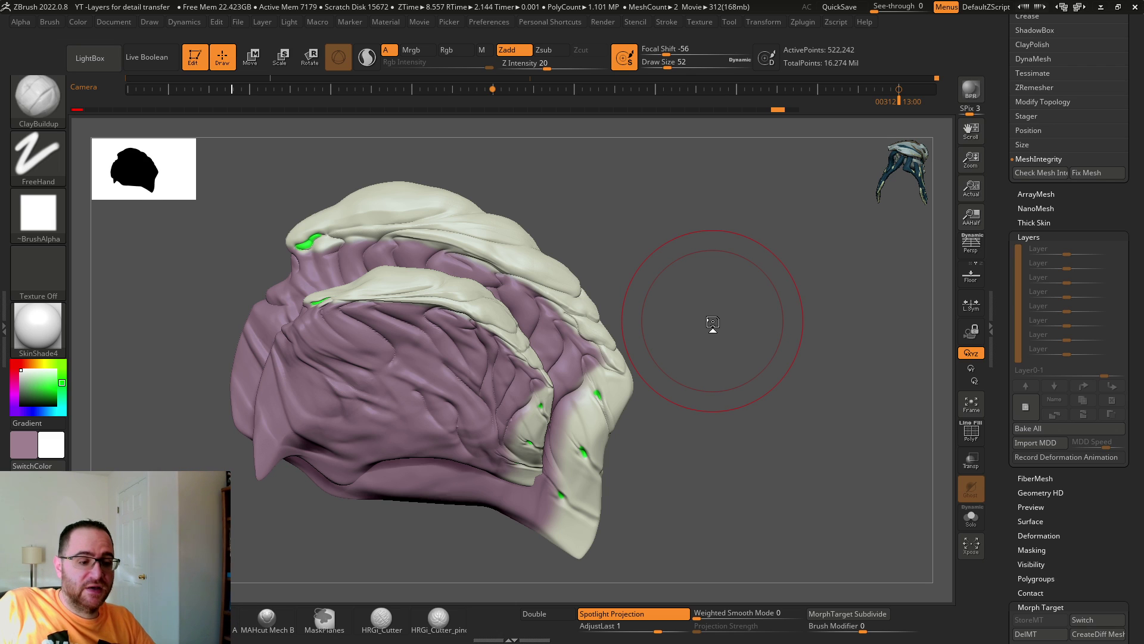
drag(731, 387, 700, 397)
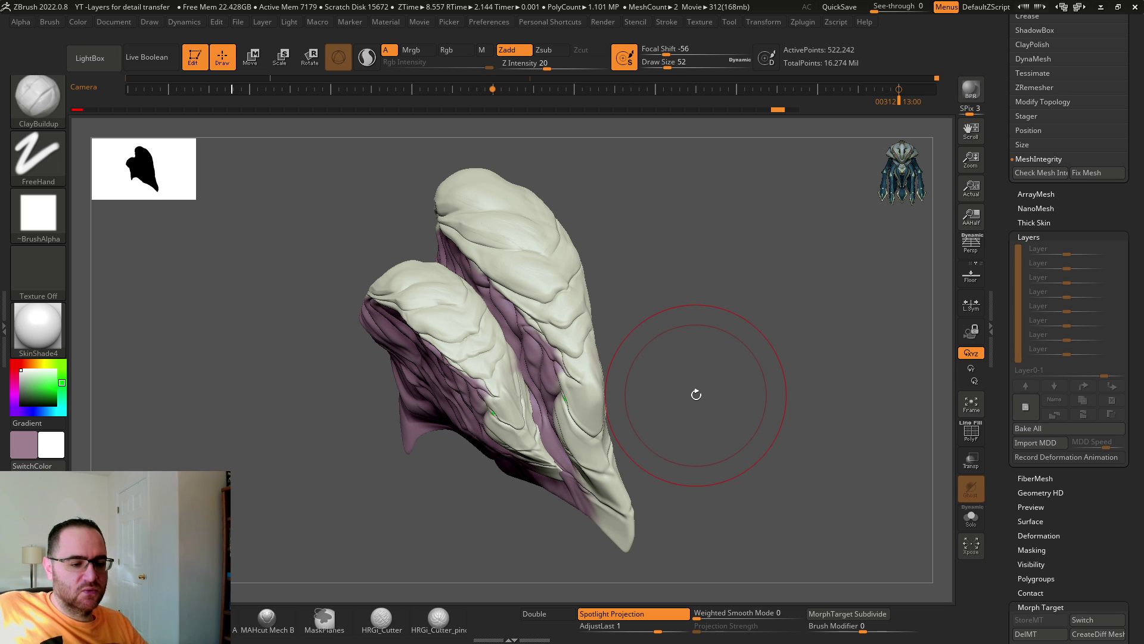
mouse_move(725, 385)
mouse_down()
mouse_move(761, 378)
mouse_move(773, 396)
mouse_up()
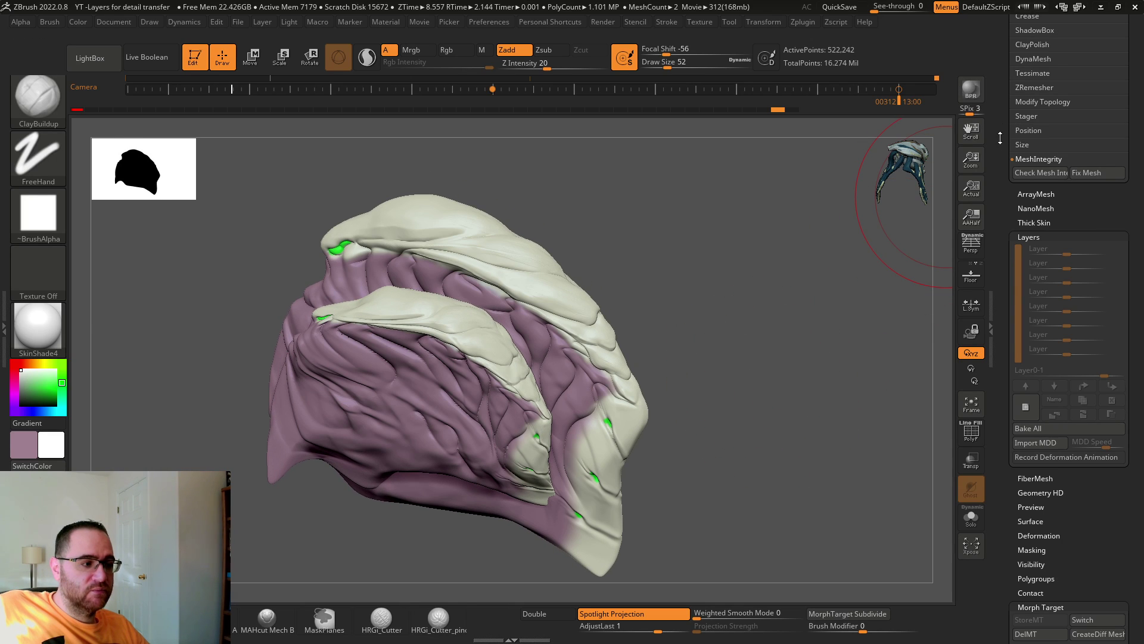
Switch to the sphere head tool with the Spheres layers2 subtool and reposition the view to show the whole head
drag(1000, 137, 1022, 351)
drag(820, 317, 780, 317)
click(1071, 104)
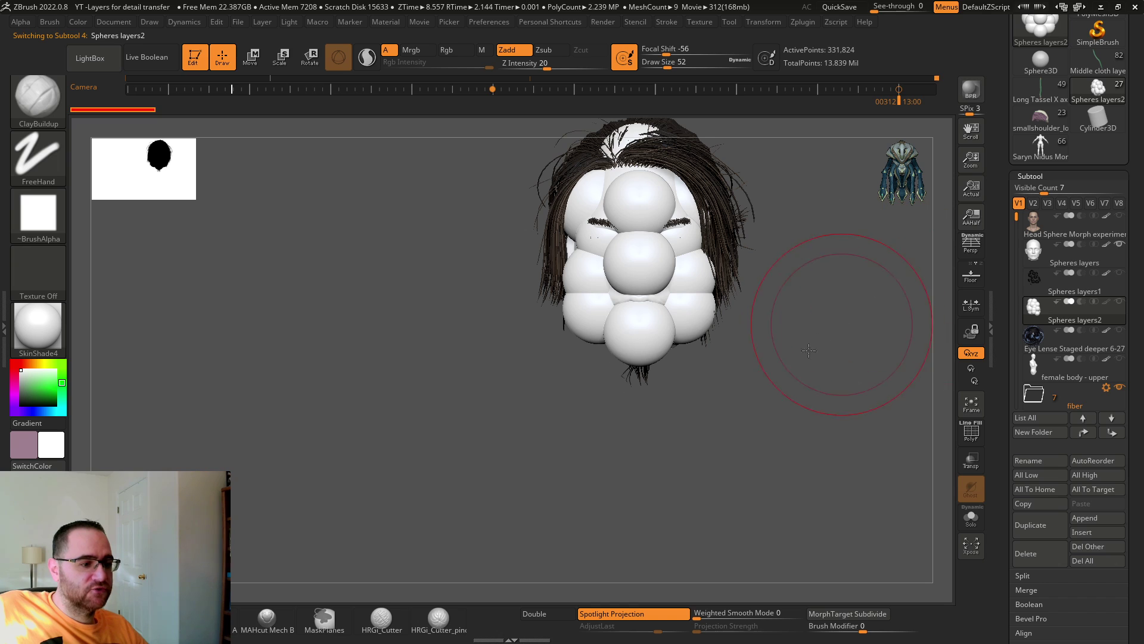
alt+drag(834, 334, 796, 367)
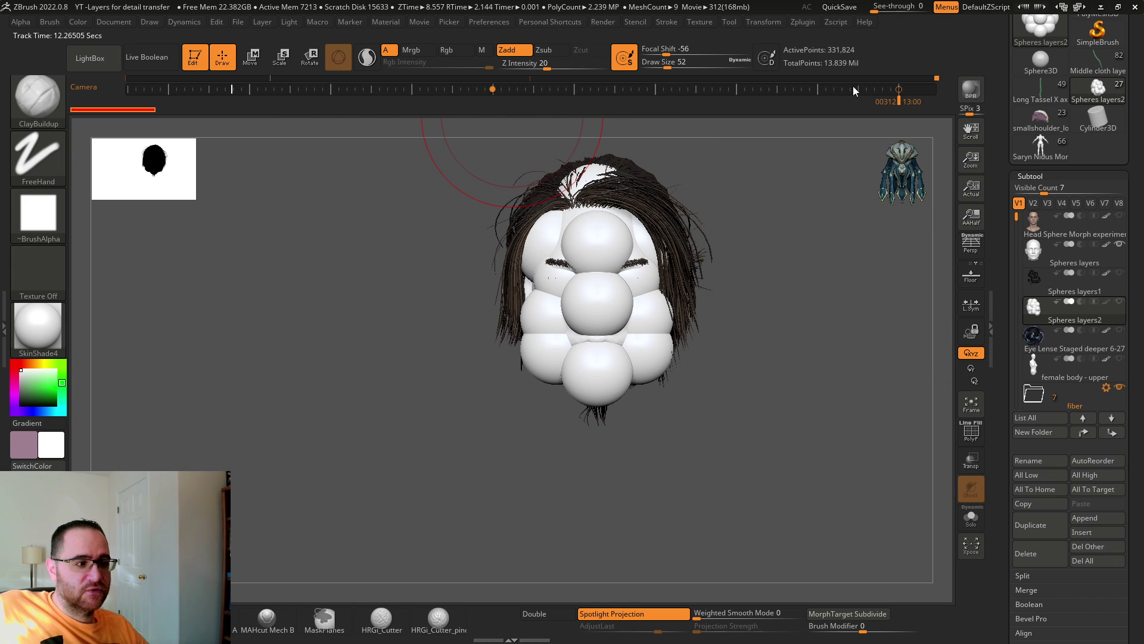
Scrub the timeline to its start, select the Spheres layers subtool, and play the morph through to the end of the timeline
drag(902, 99, 93, 97)
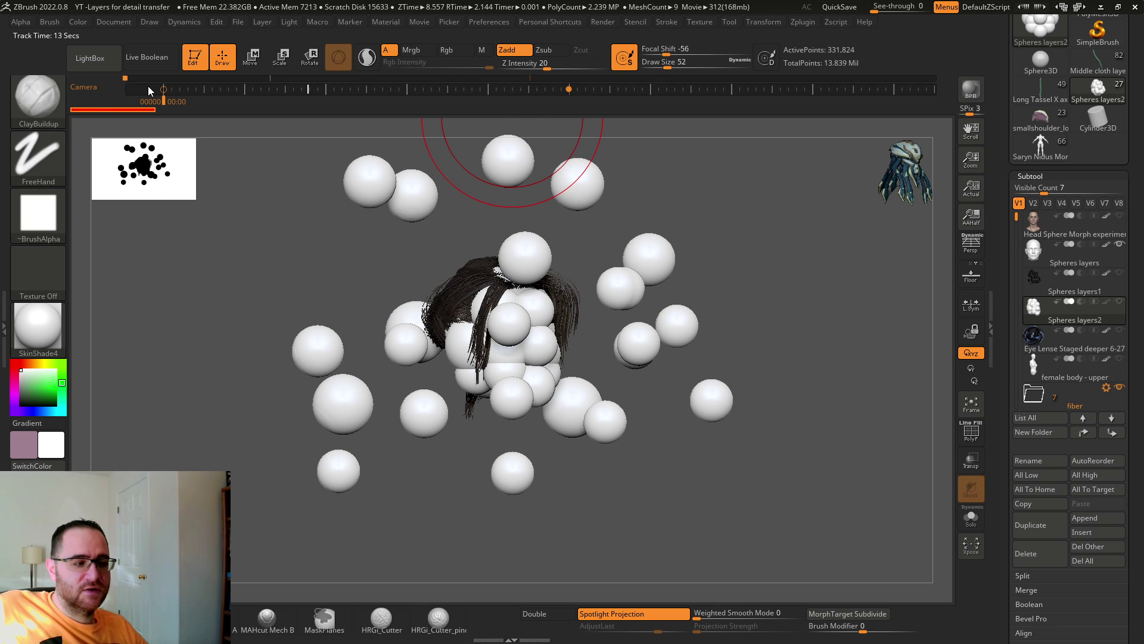
click(175, 89)
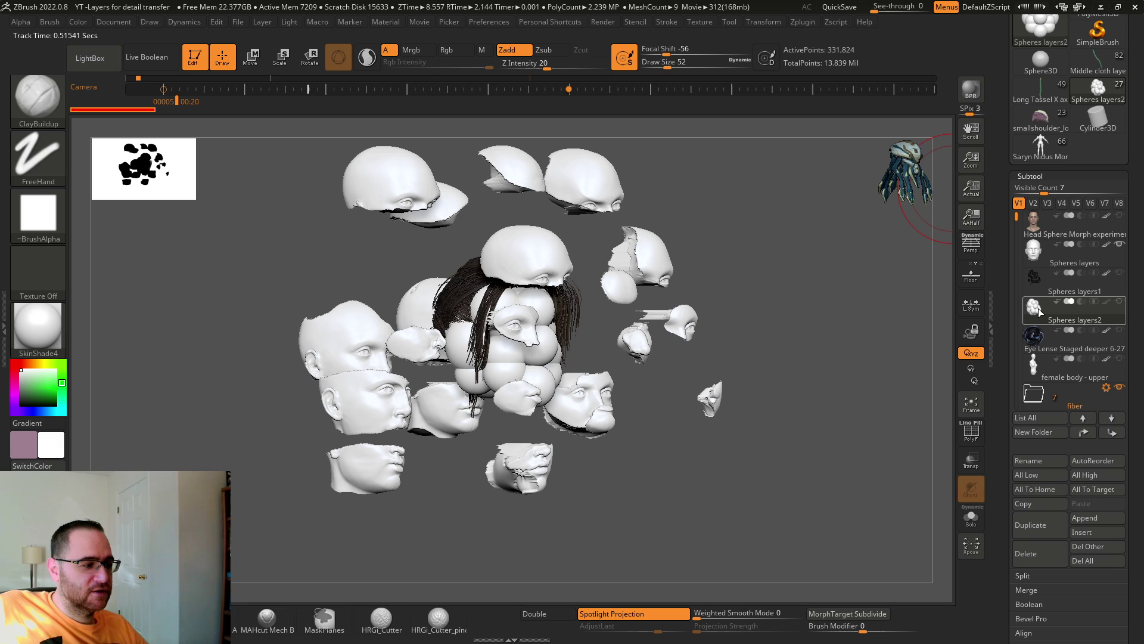
click(1035, 251)
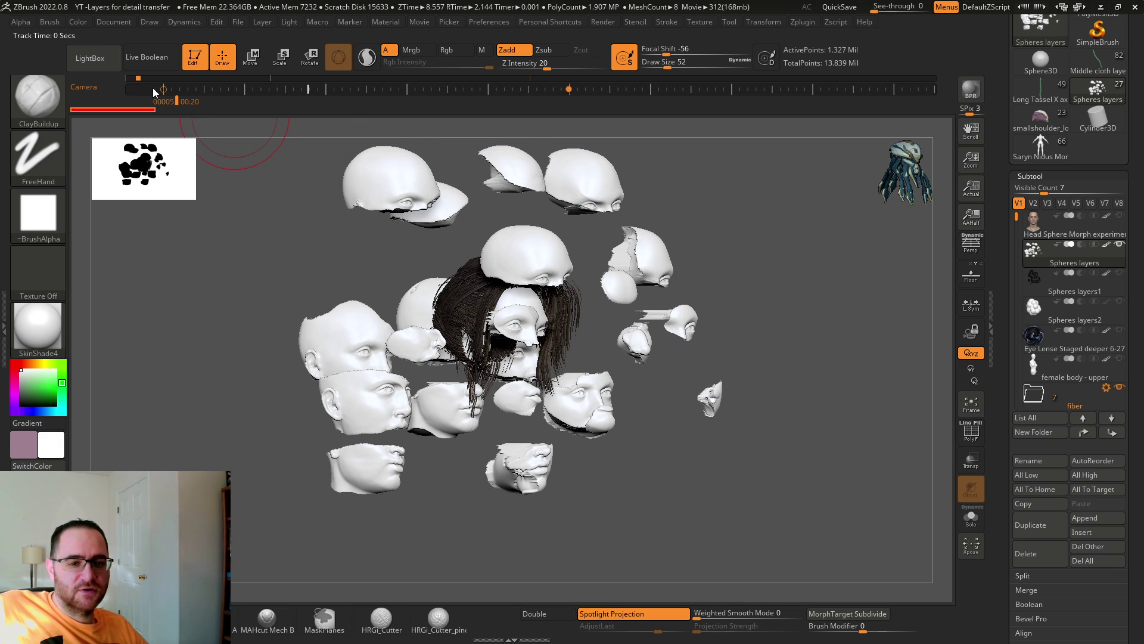
mouse_move(176, 103)
mouse_down()
mouse_move(606, 132)
mouse_move(934, 128)
mouse_up()
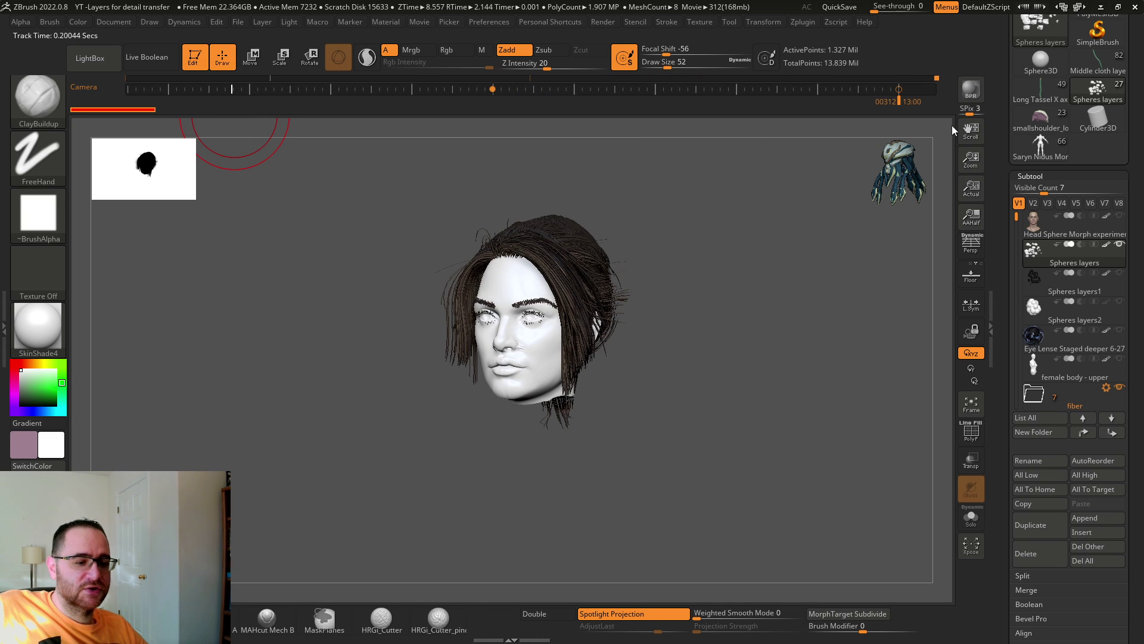
Select the Head Sphere Morph experiment subtool and toggle Solo mode on and off to view the head
click(1034, 226)
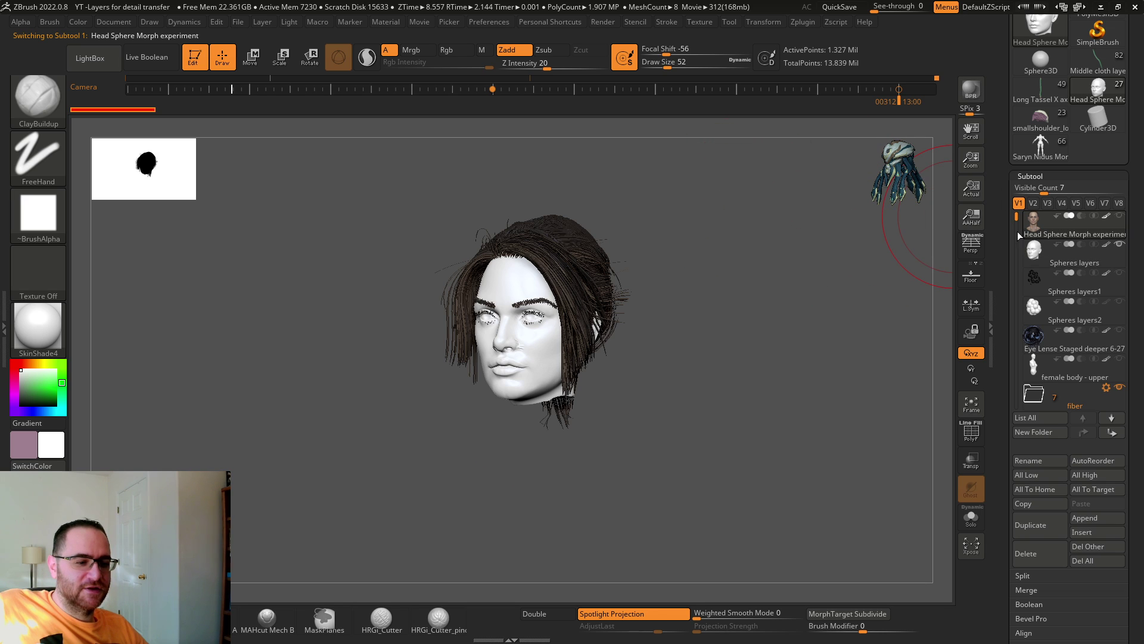
click(971, 517)
mouse_move(918, 507)
mouse_down()
mouse_move(854, 470)
mouse_move(931, 514)
mouse_up()
click(962, 525)
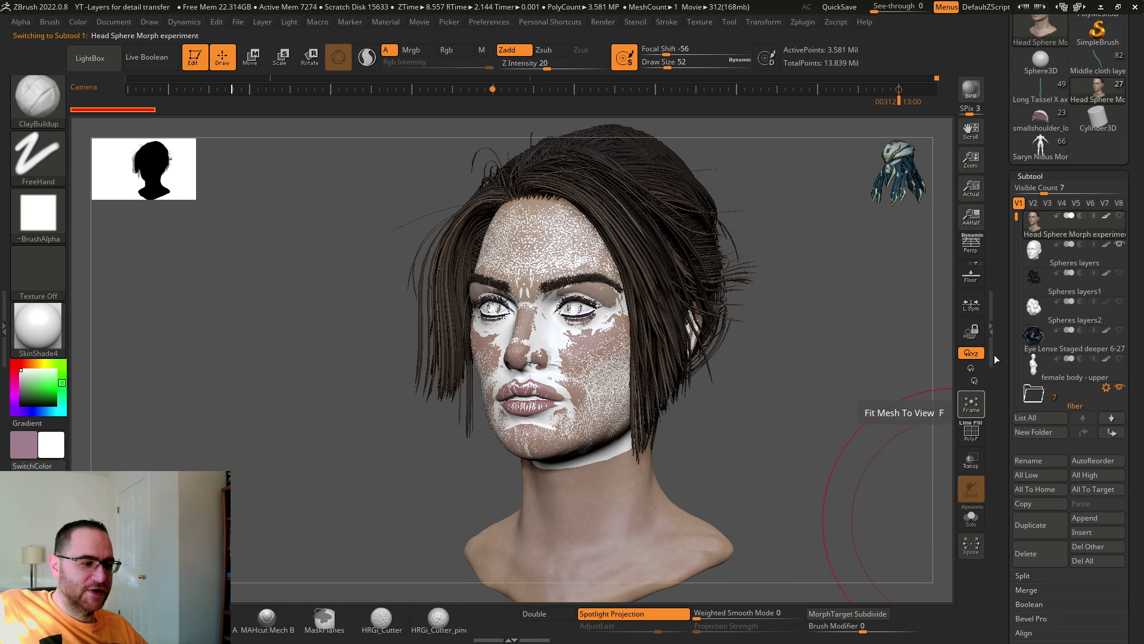
Select the Spheres layers subtool, frame the head, and orbit around it to a side profile
click(1049, 253)
drag(876, 278, 877, 300)
key(f)
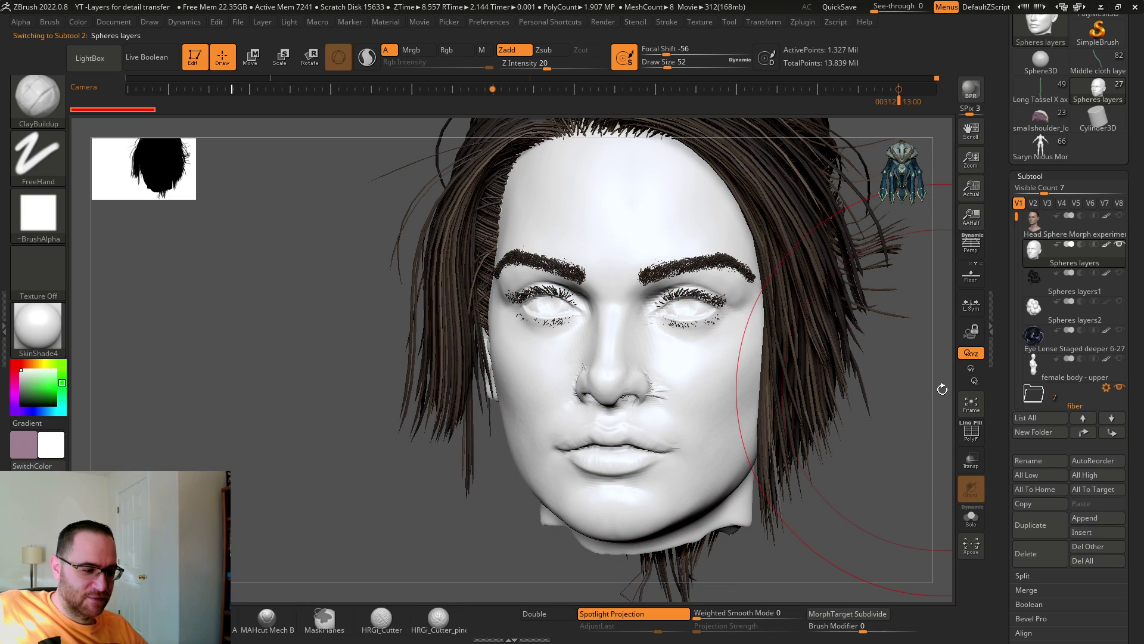
mouse_move(916, 367)
alt+mouse_down()
mouse_move(817, 155)
mouse_move(800, 213)
mouse_move(824, 214)
alt+mouse_up()
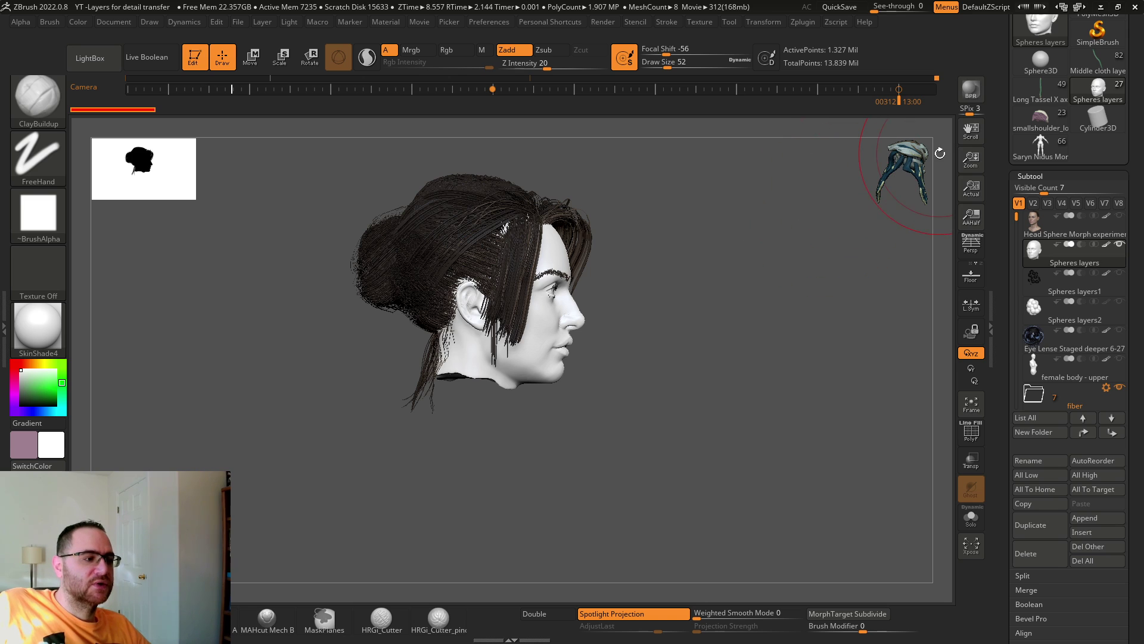
Switch to the small shoulder tool briefly, open the Long Tassel tool, and isolate its tassel in Solo mode
click(1036, 117)
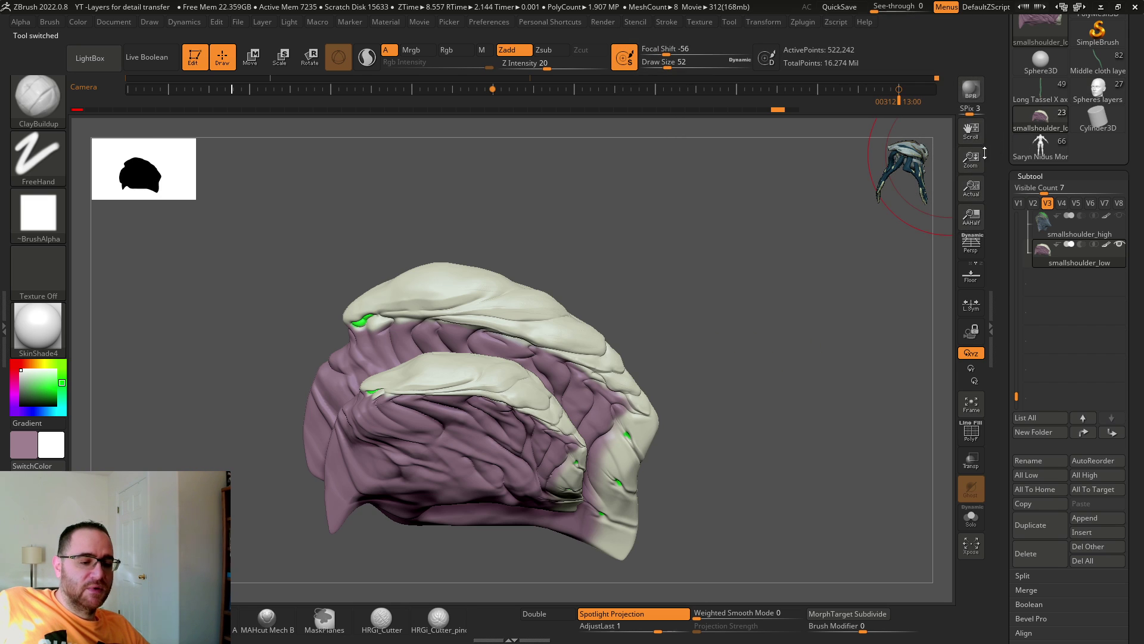
mouse_move(807, 204)
mouse_down()
mouse_move(725, 198)
mouse_move(737, 208)
mouse_move(719, 213)
mouse_move(697, 197)
mouse_move(746, 198)
mouse_move(727, 212)
mouse_move(753, 199)
mouse_move(769, 210)
mouse_move(794, 190)
mouse_up()
click(1043, 93)
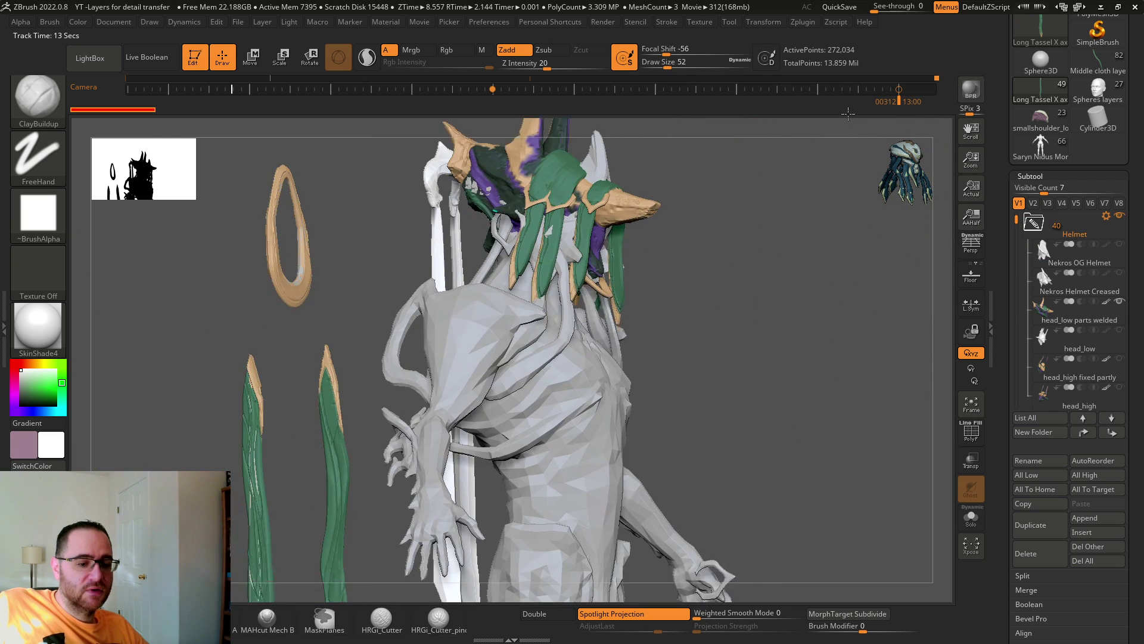
alt+drag(315, 438, 331, 376)
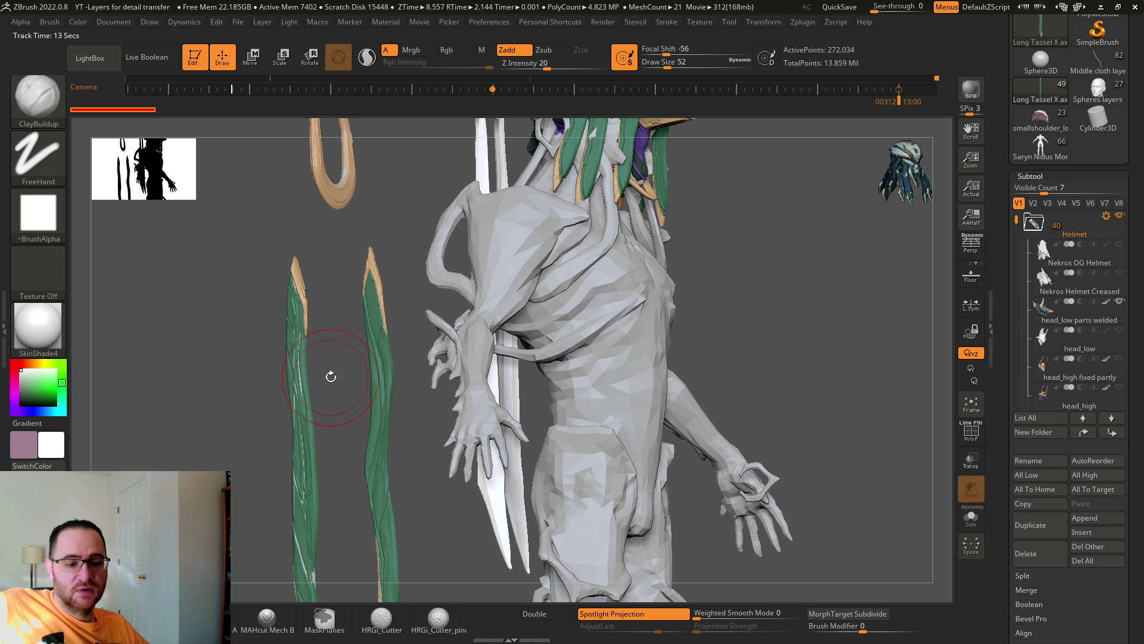
click(971, 516)
drag(886, 478, 894, 398)
key(ctrl+shift)
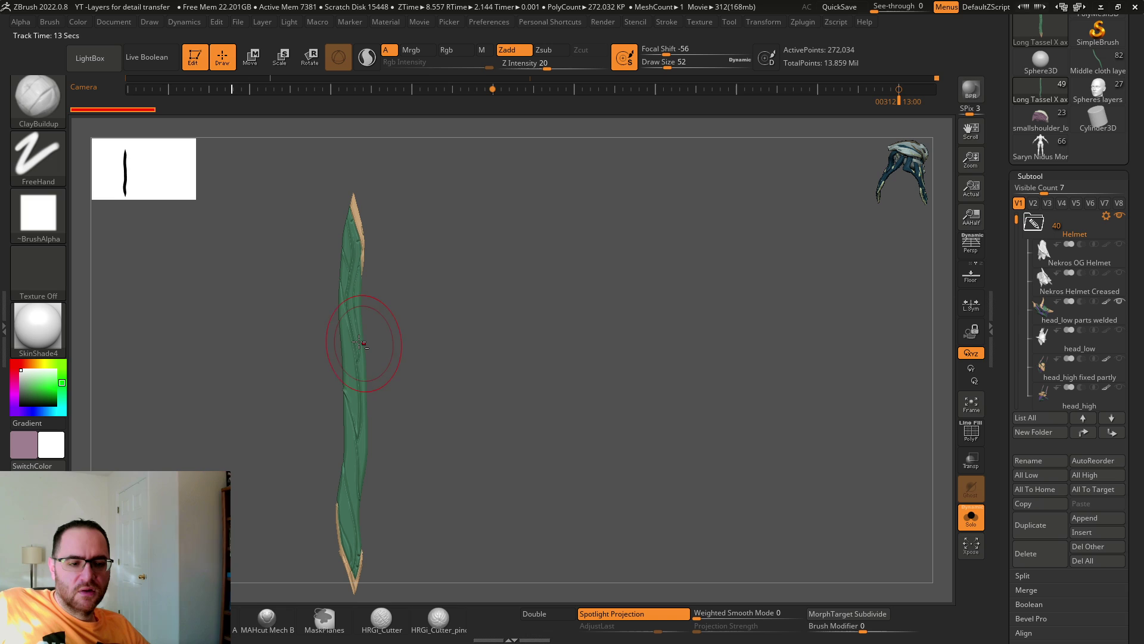
Select the dangly_high_Xaxis1 subtool in the Aux folder, inspect it up close, and turn off Solo to compare the neighbouring tassels
drag(1017, 220, 1022, 370)
click(1037, 316)
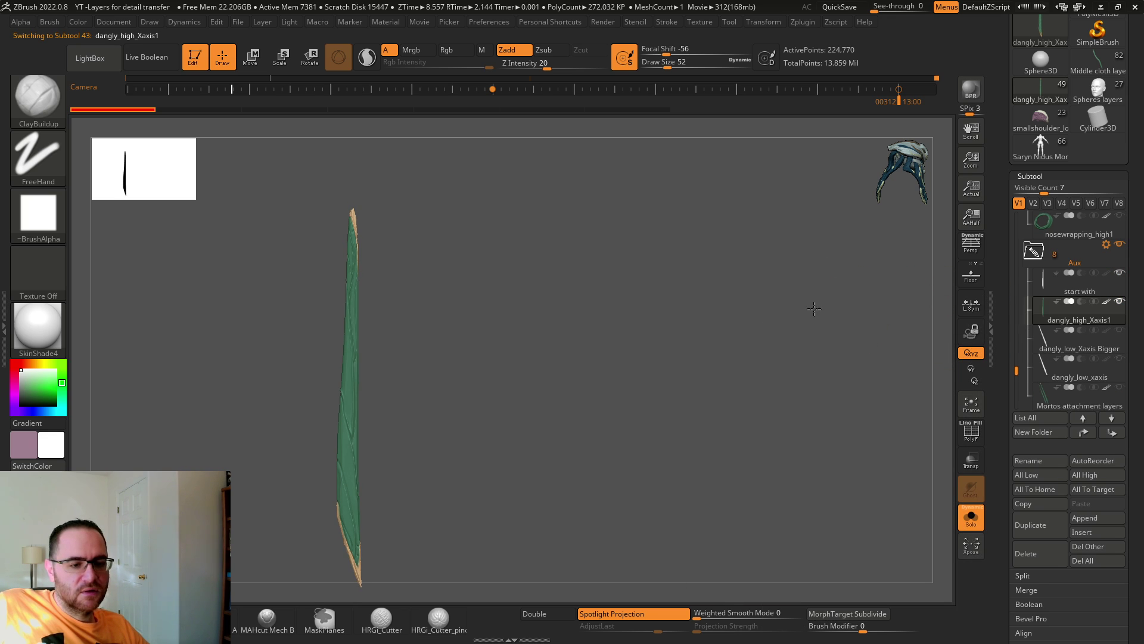
drag(815, 308, 863, 276)
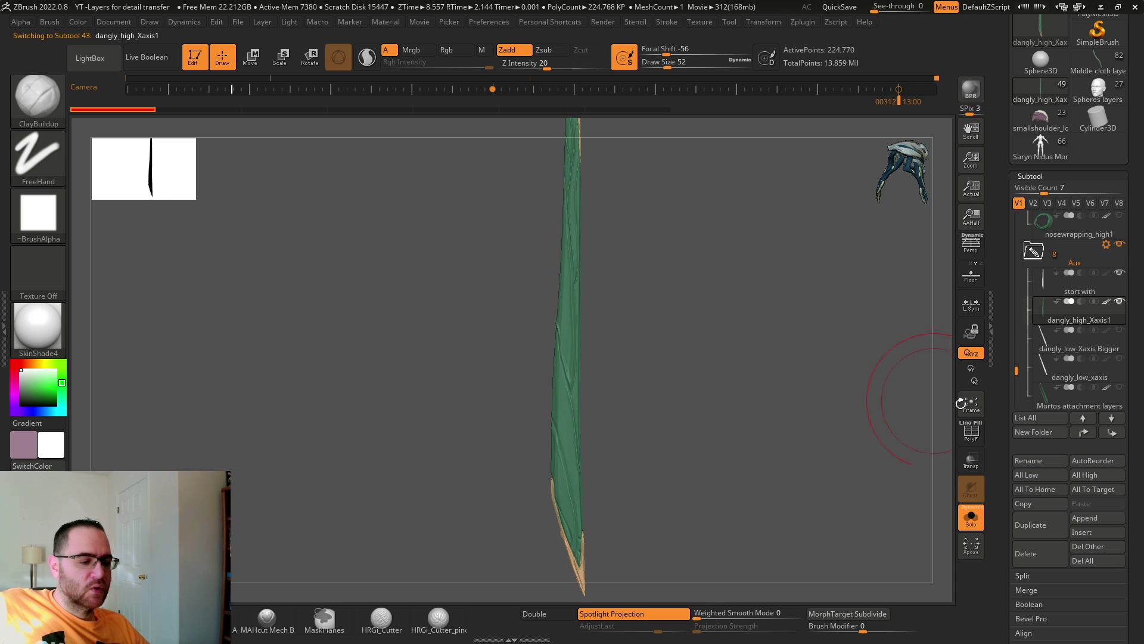
click(975, 516)
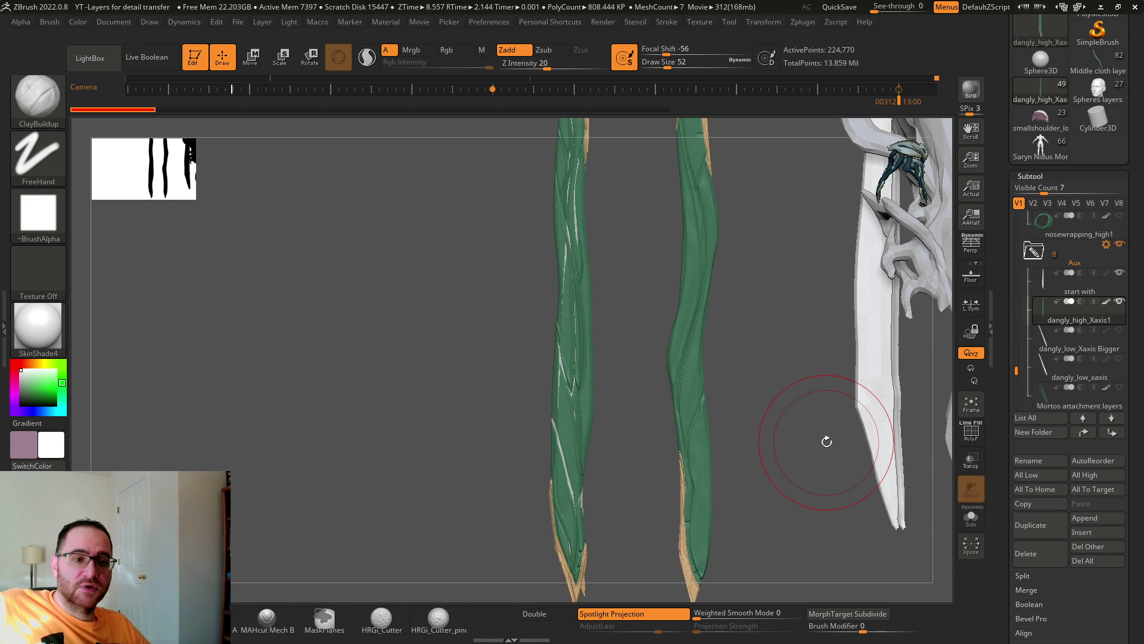